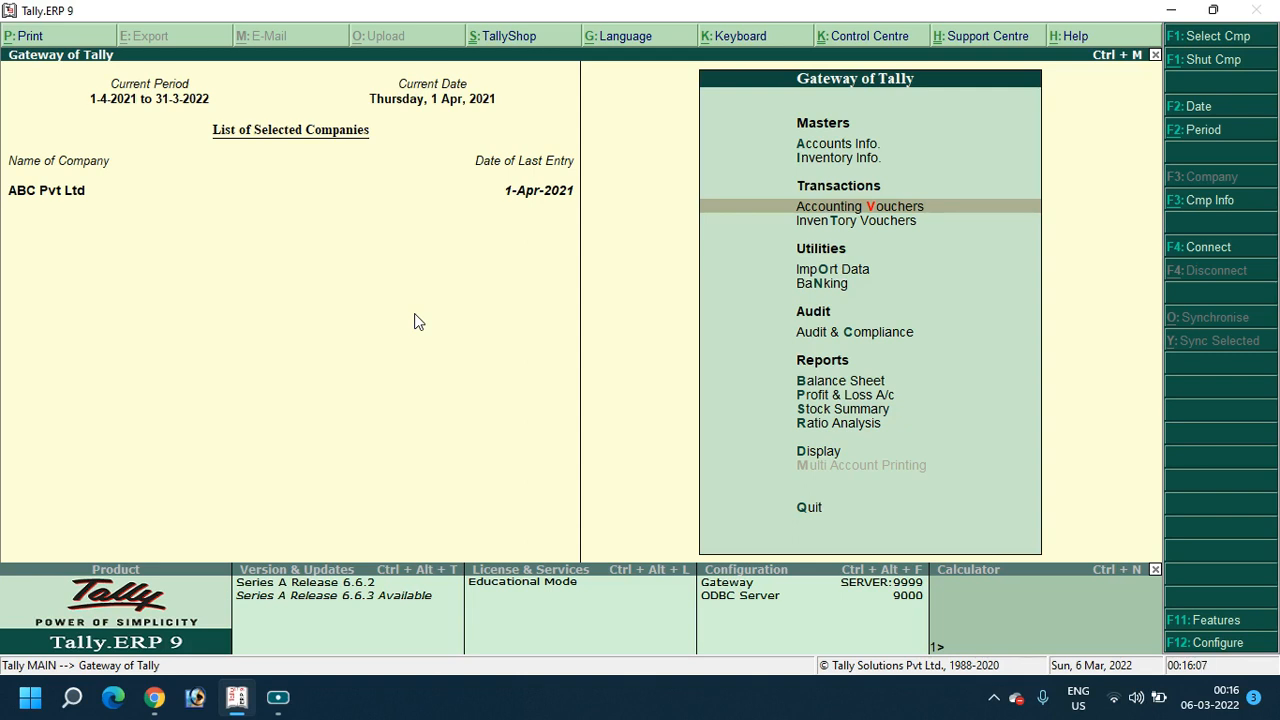
Leave the accounting voucher entry screen and return to the Gateway of Tally
click(832, 208)
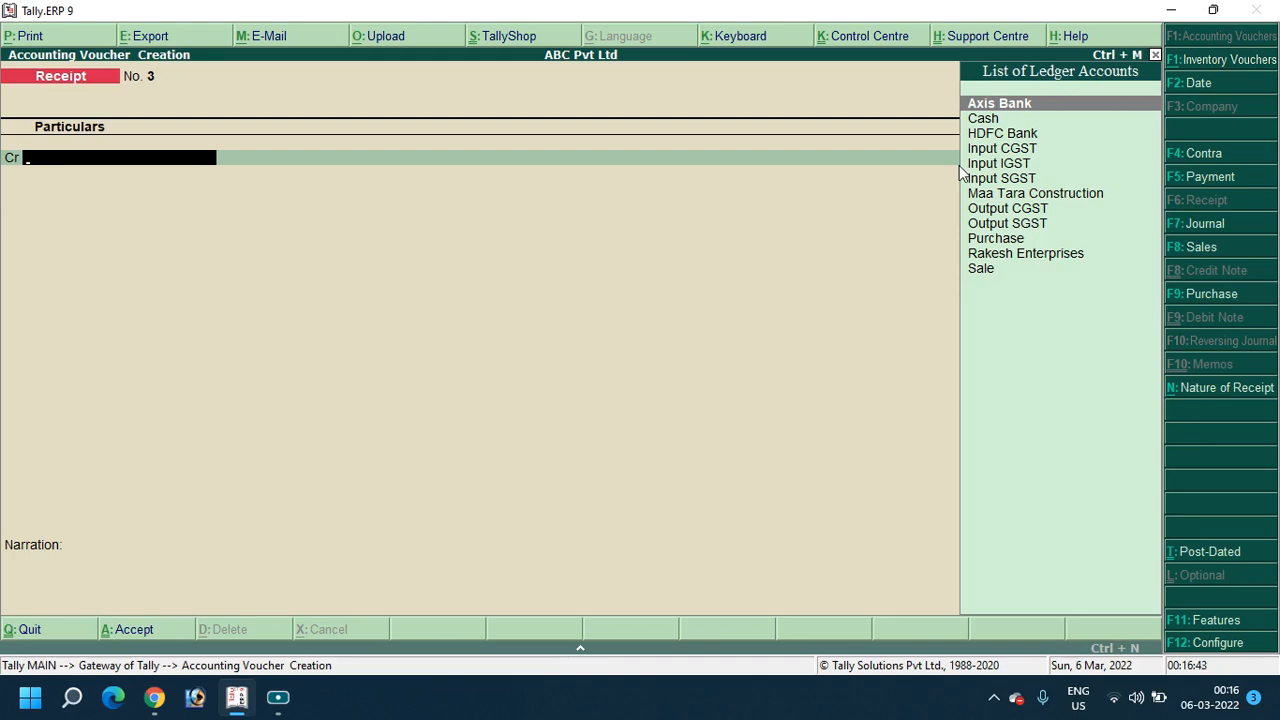
key(Escape)
key(y)
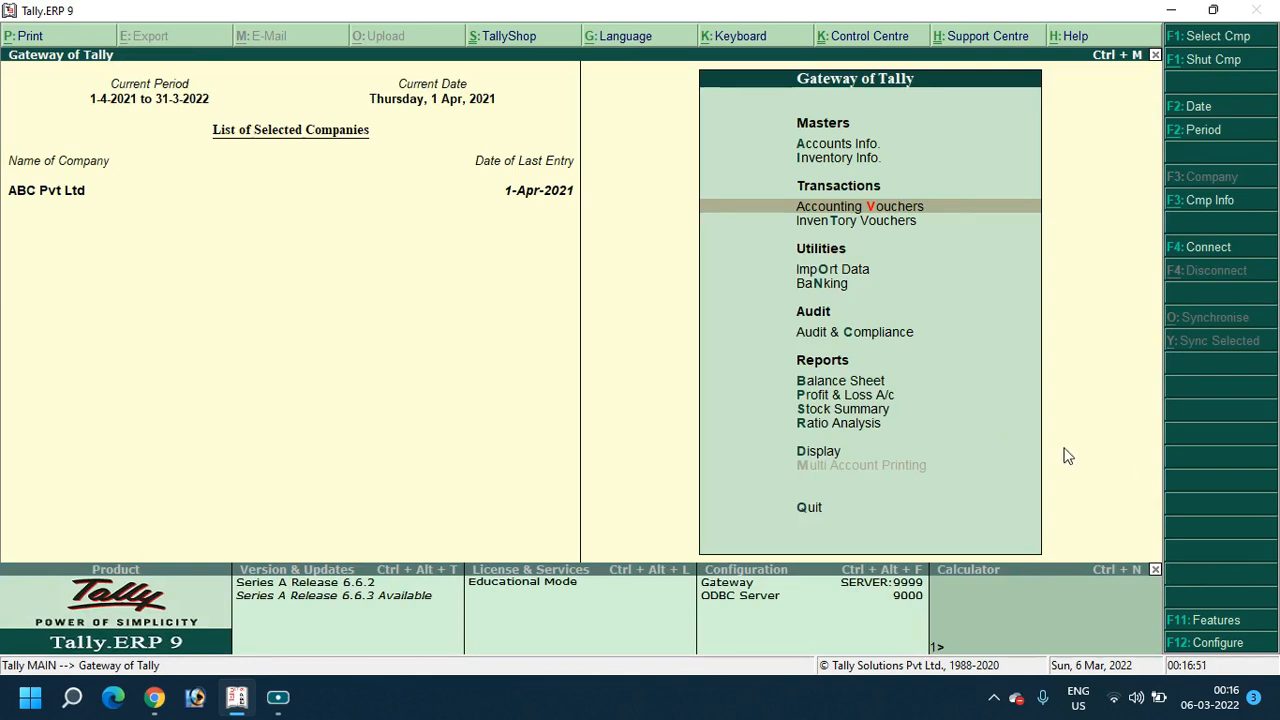
In F11 Accounting Features, set Use debit and credit notes and both invoice-mode options to Yes, and save
click(1233, 627)
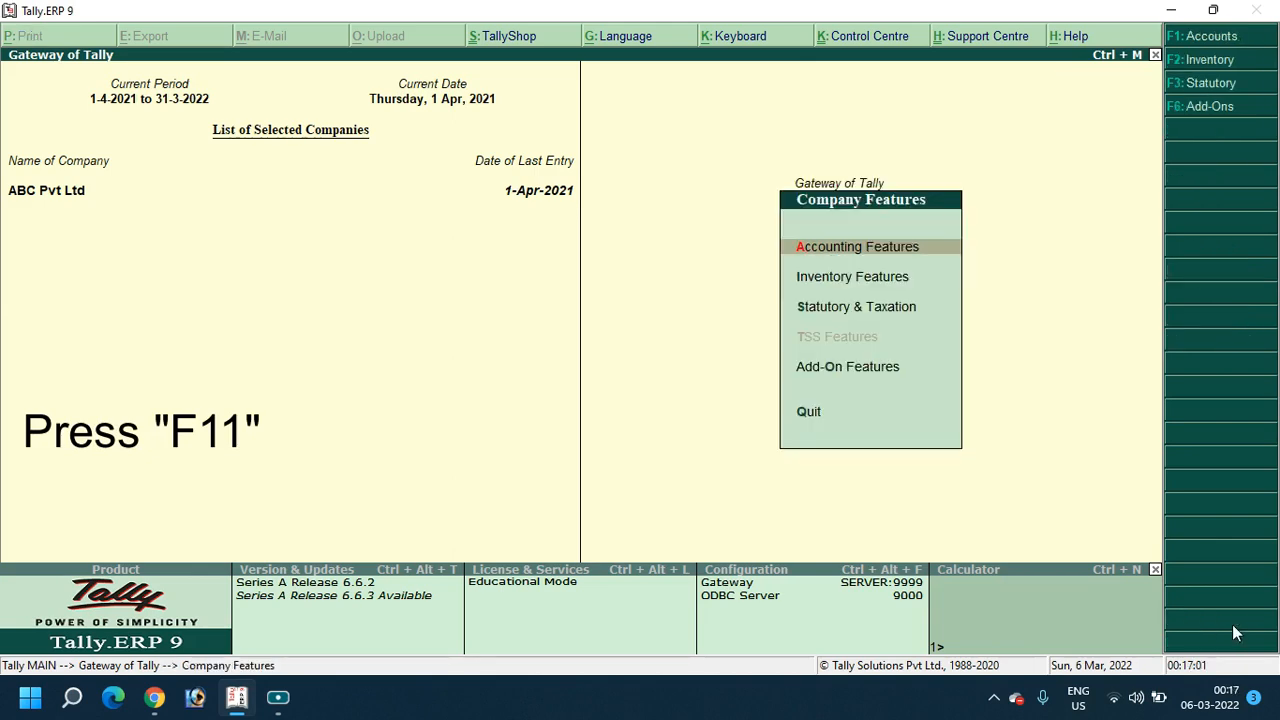
key(Return)
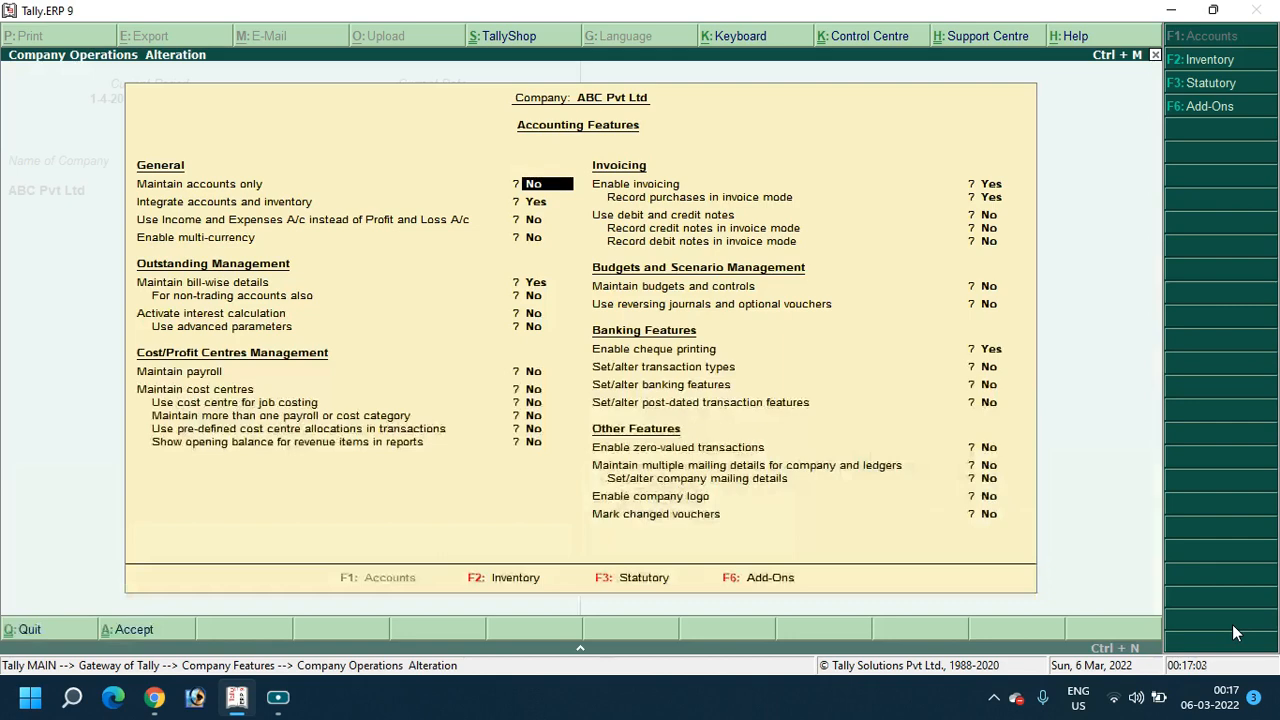
key(Return)
key(Return)
key(Return)
key(Return)
key(Return)
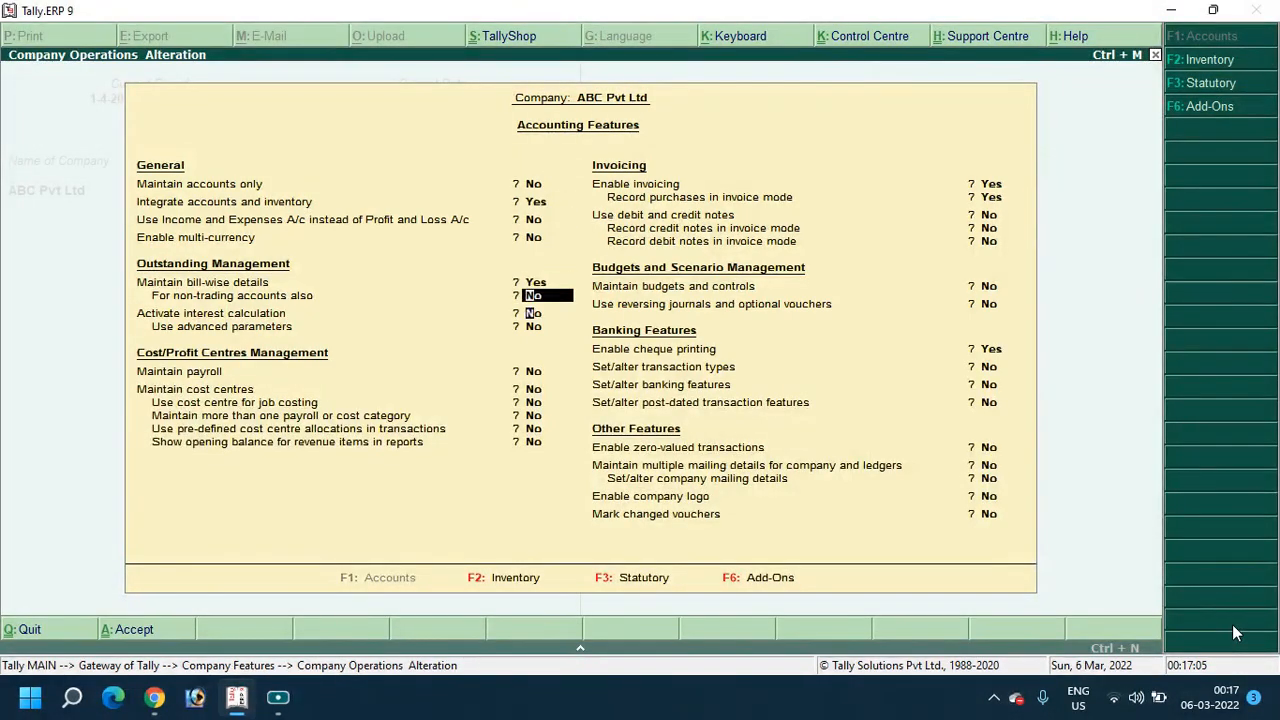
key(Return)
key(Return)
key(Return)
key(Return)
key(Return)
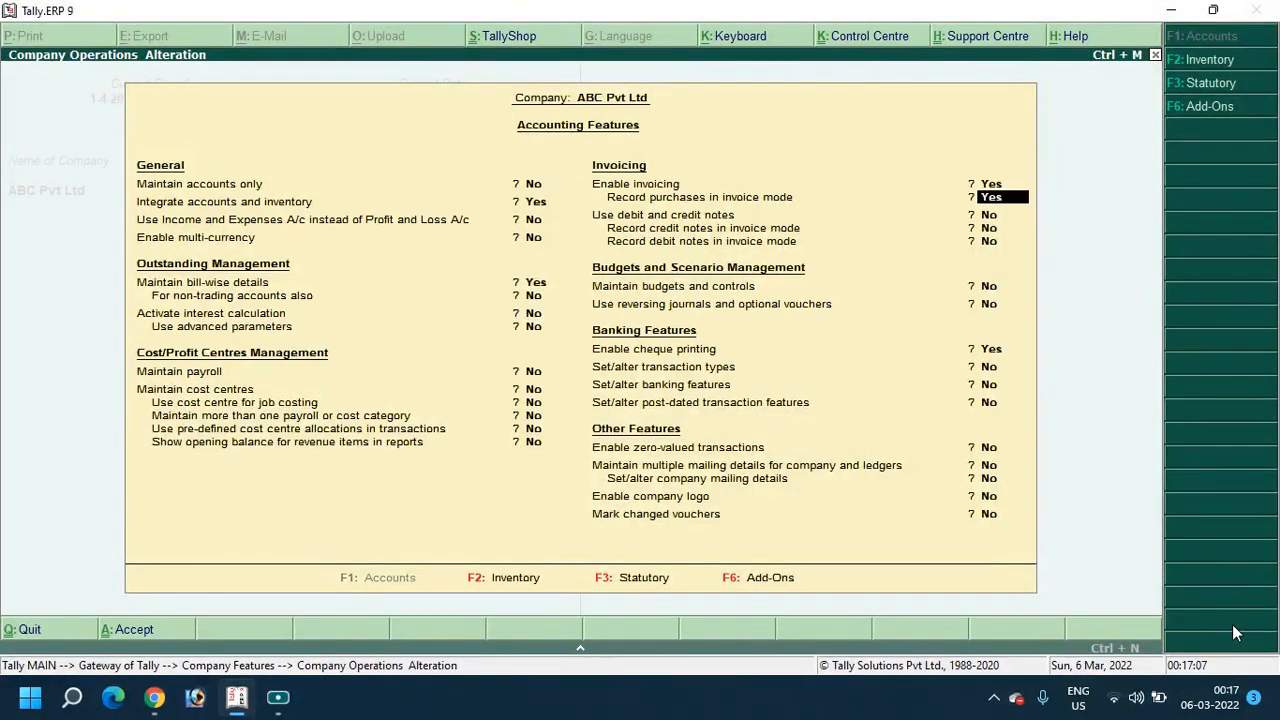
key(Return)
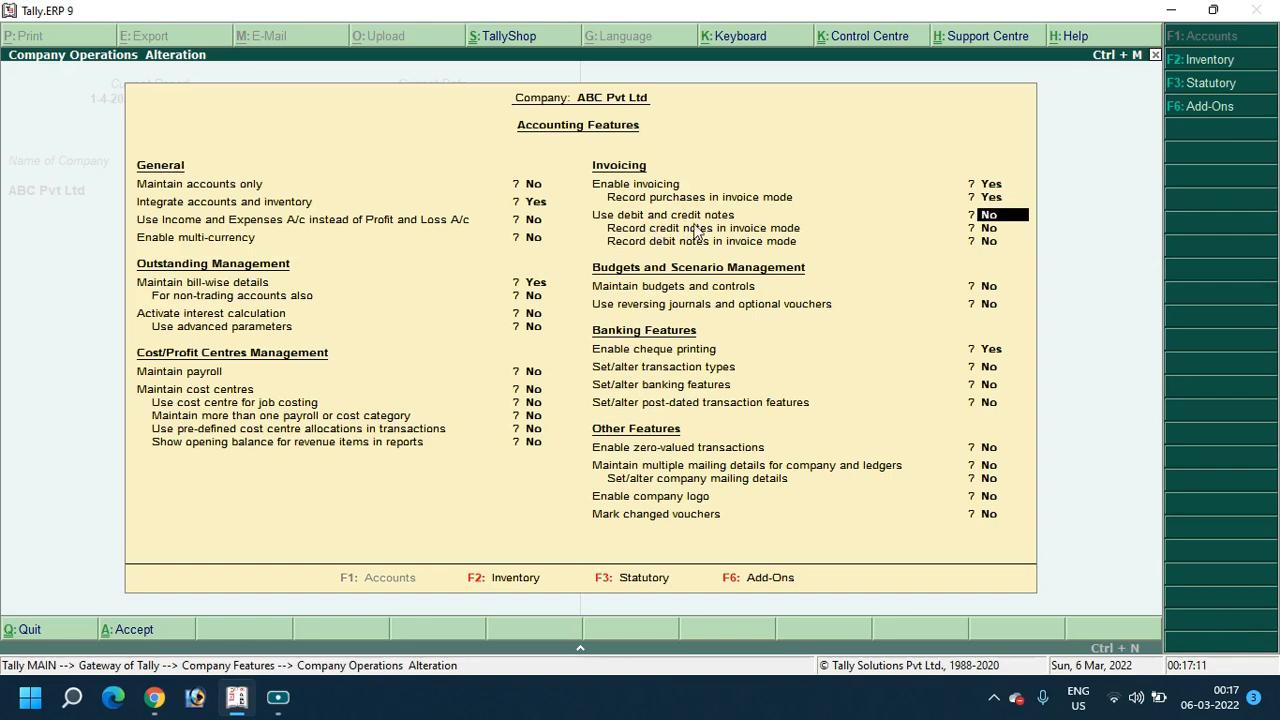
text(y)
key(Return)
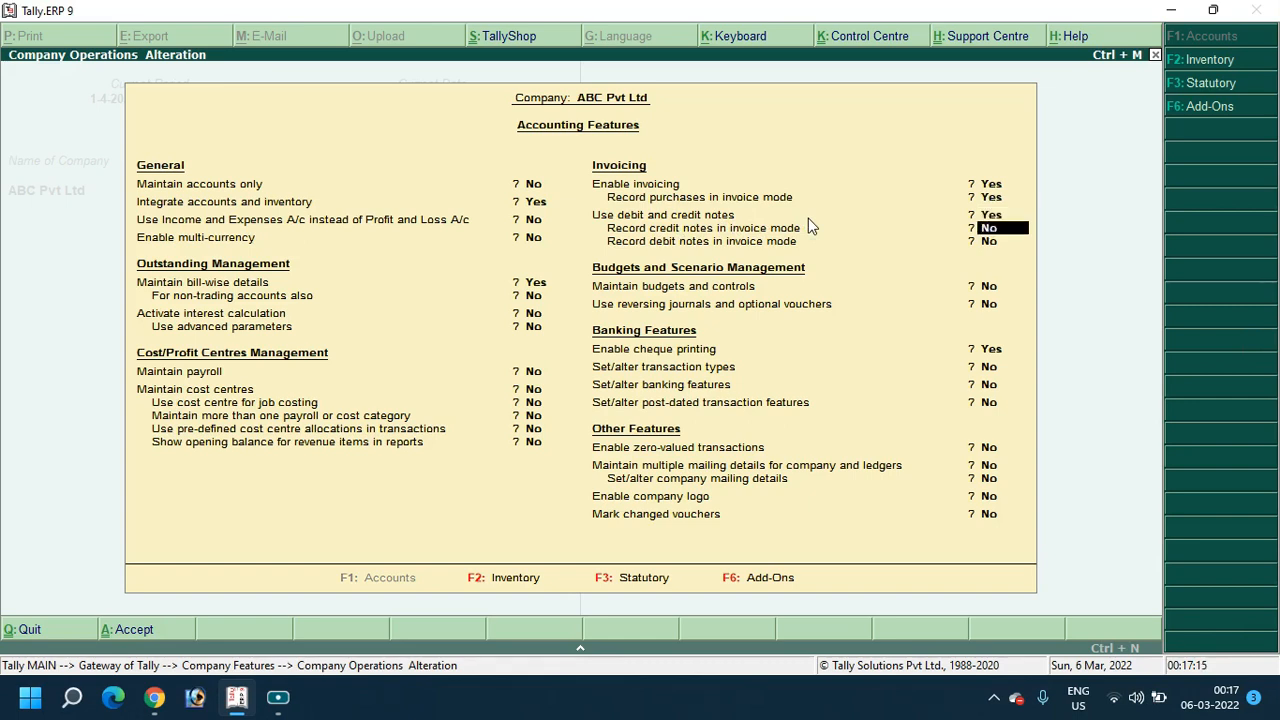
text(y)
key(Return)
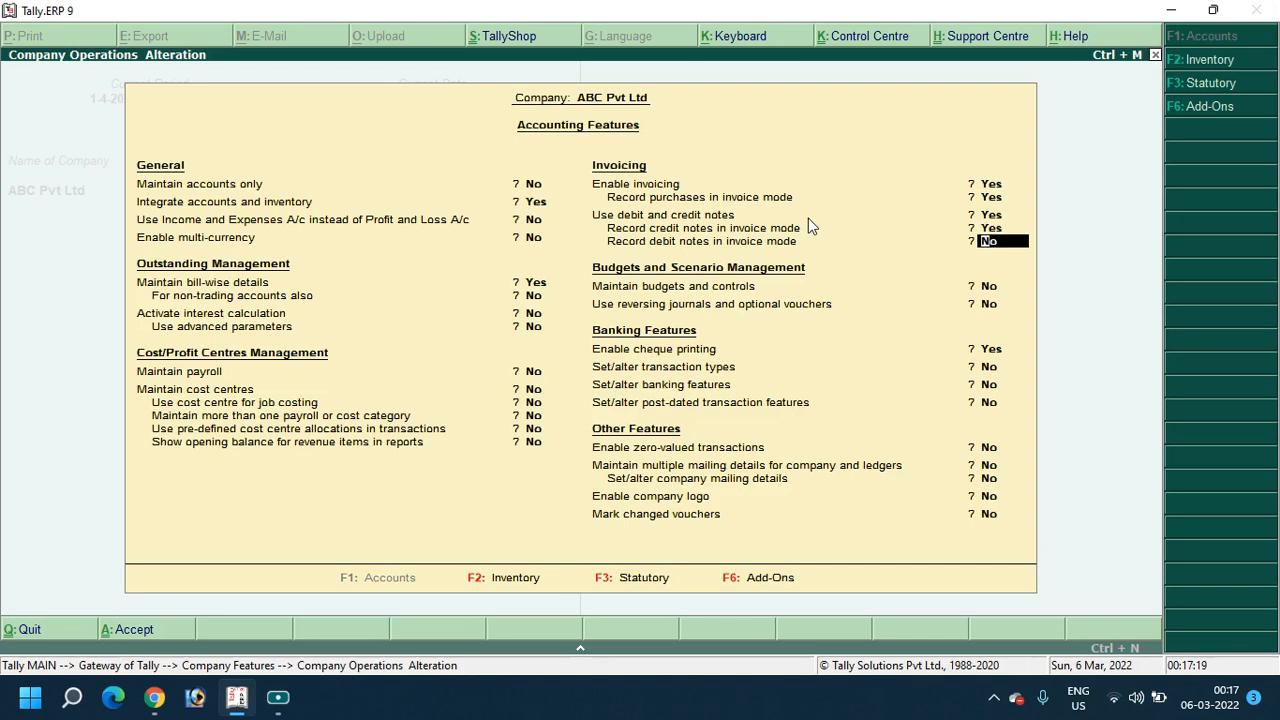
text(y)
key(Return)
key(Return)
key(Return)
key(Return)
key(Return)
key(Return)
key(Return)
key(Return)
key(Return)
key(Return)
key(Return)
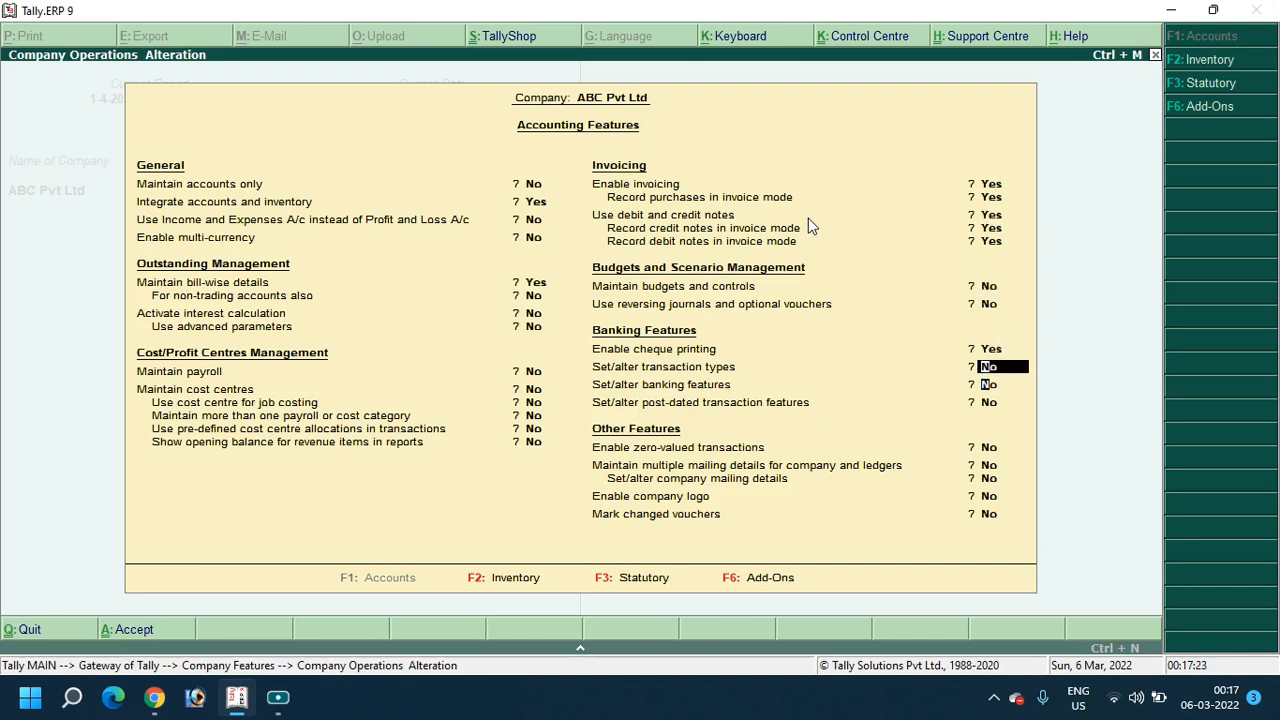
key(Return)
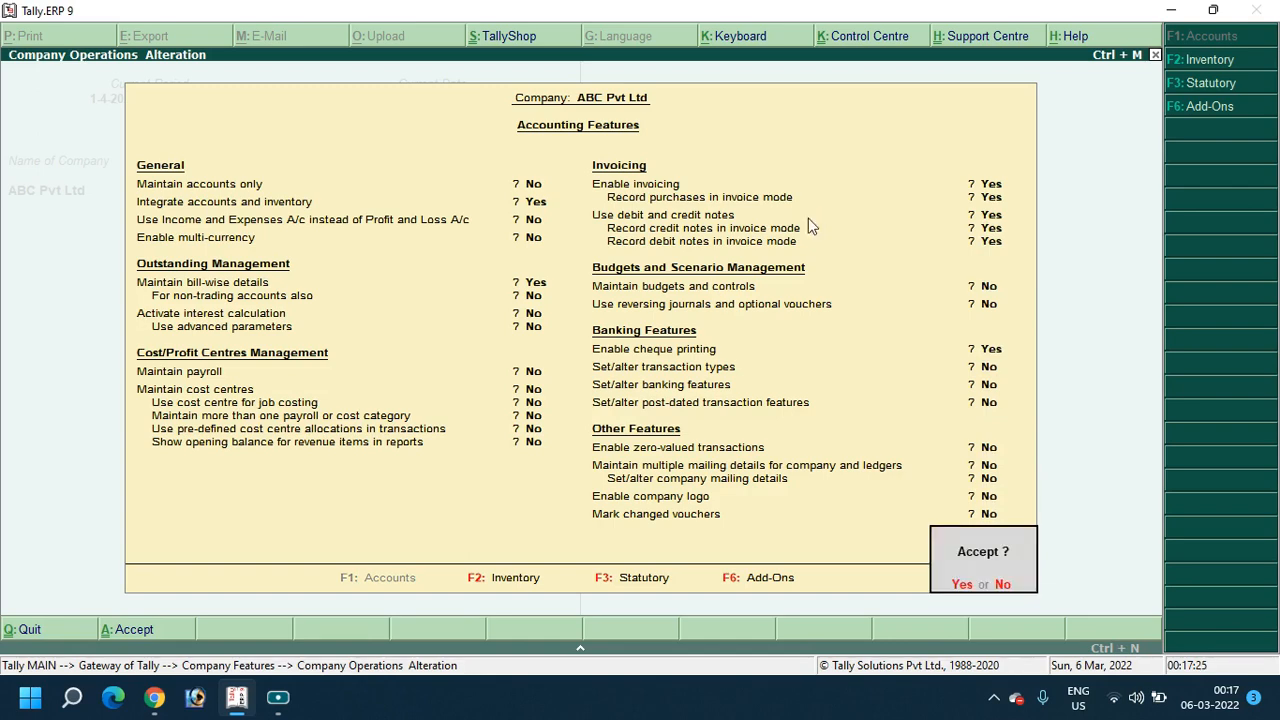
key(Return)
key(Escape)
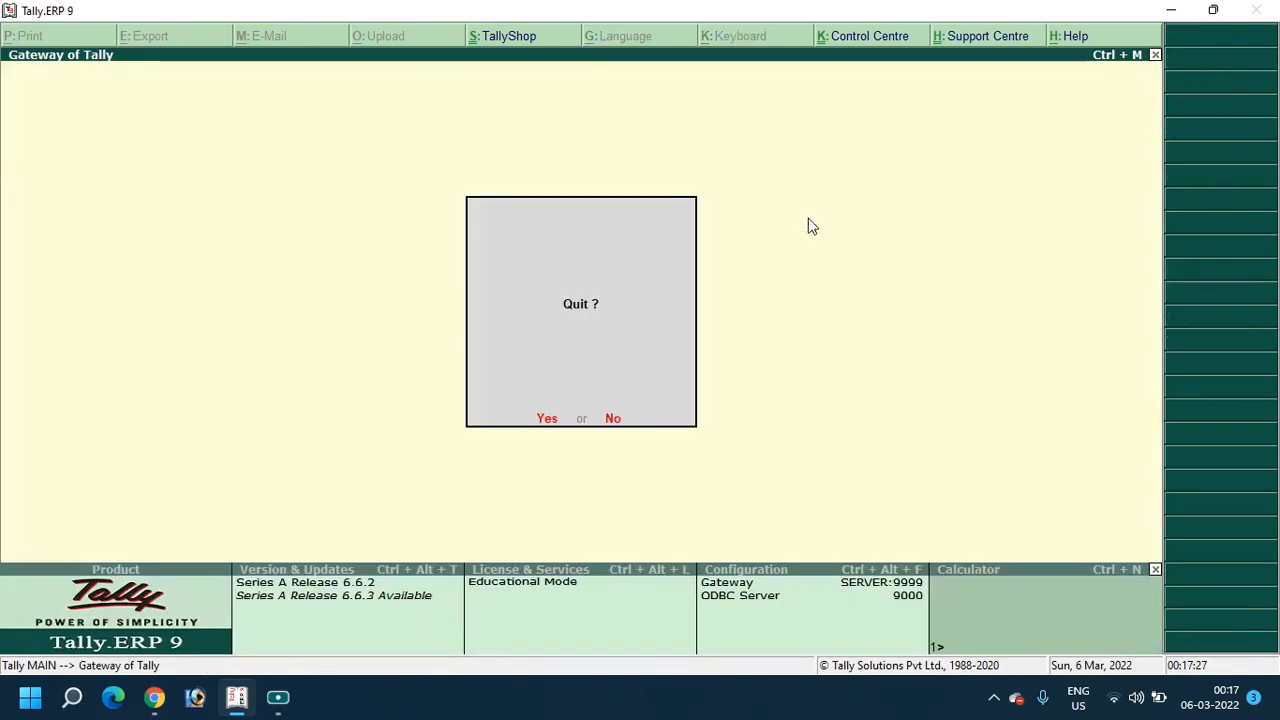
Decline quitting Tally, open Accounting Vouchers, and switch to a Debit Note voucher with Ctrl+F9
key(Return)
key(Escape)
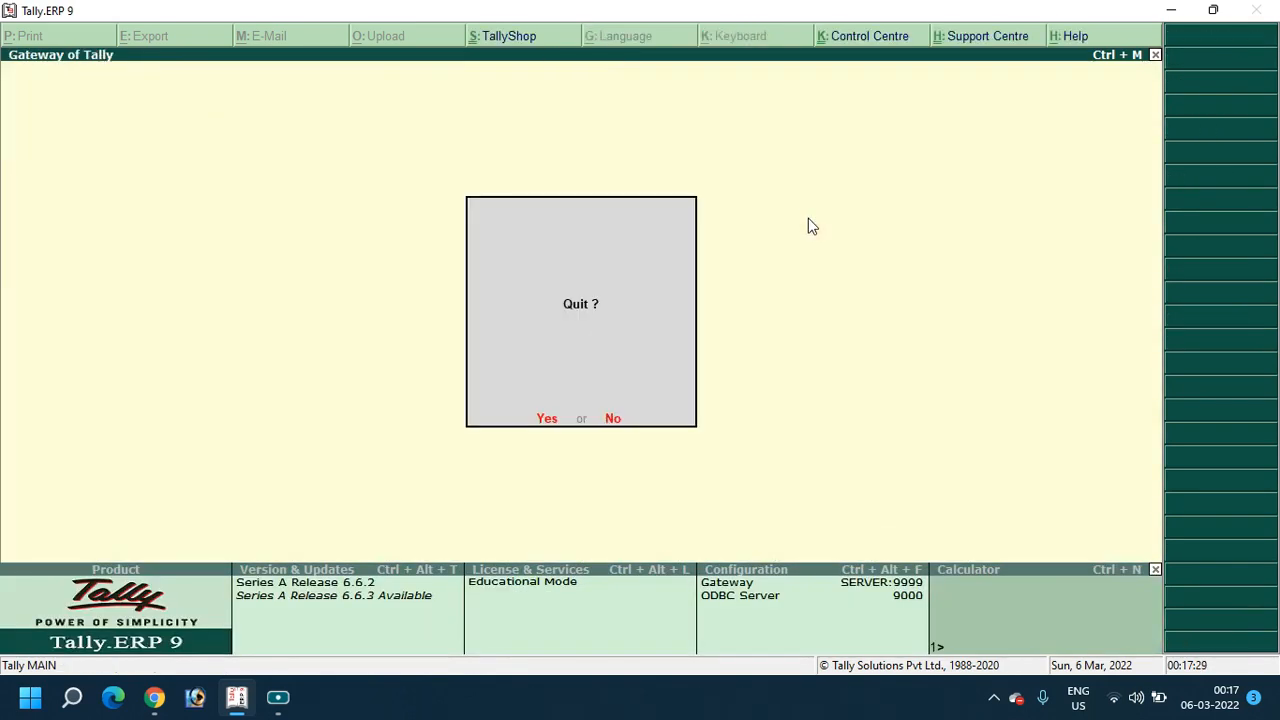
key(n)
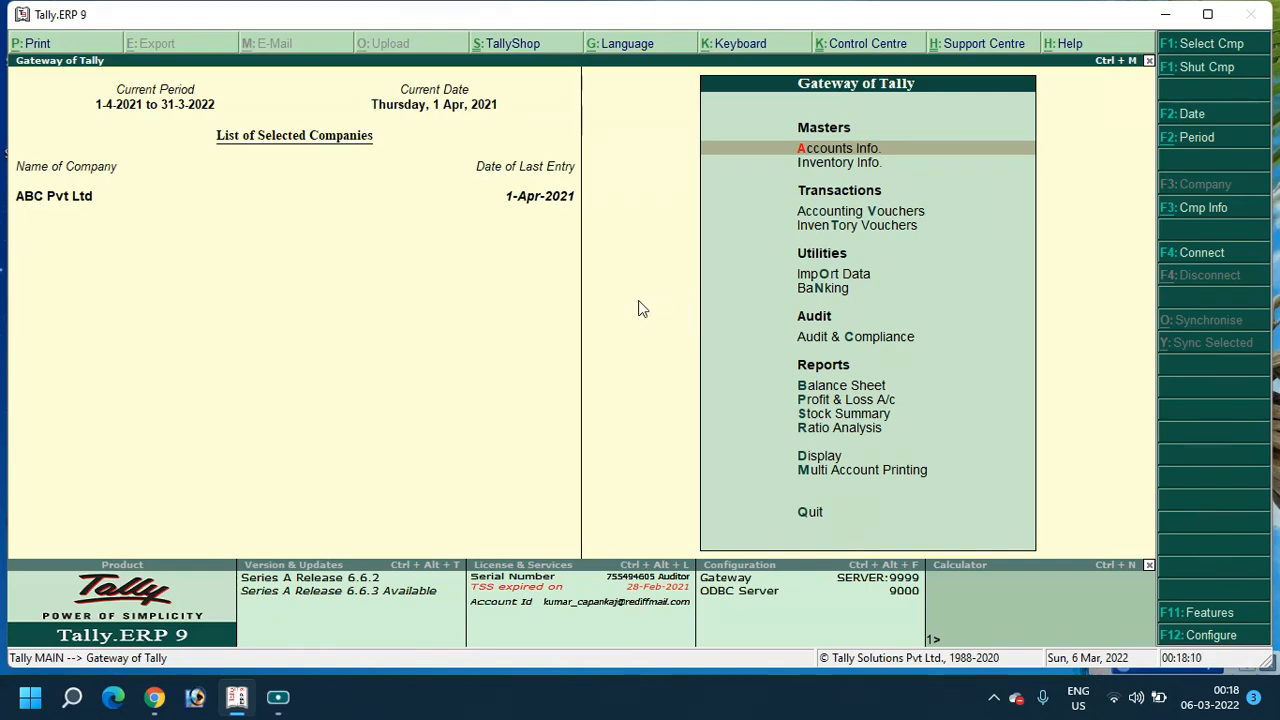
key(Down)
key(Down)
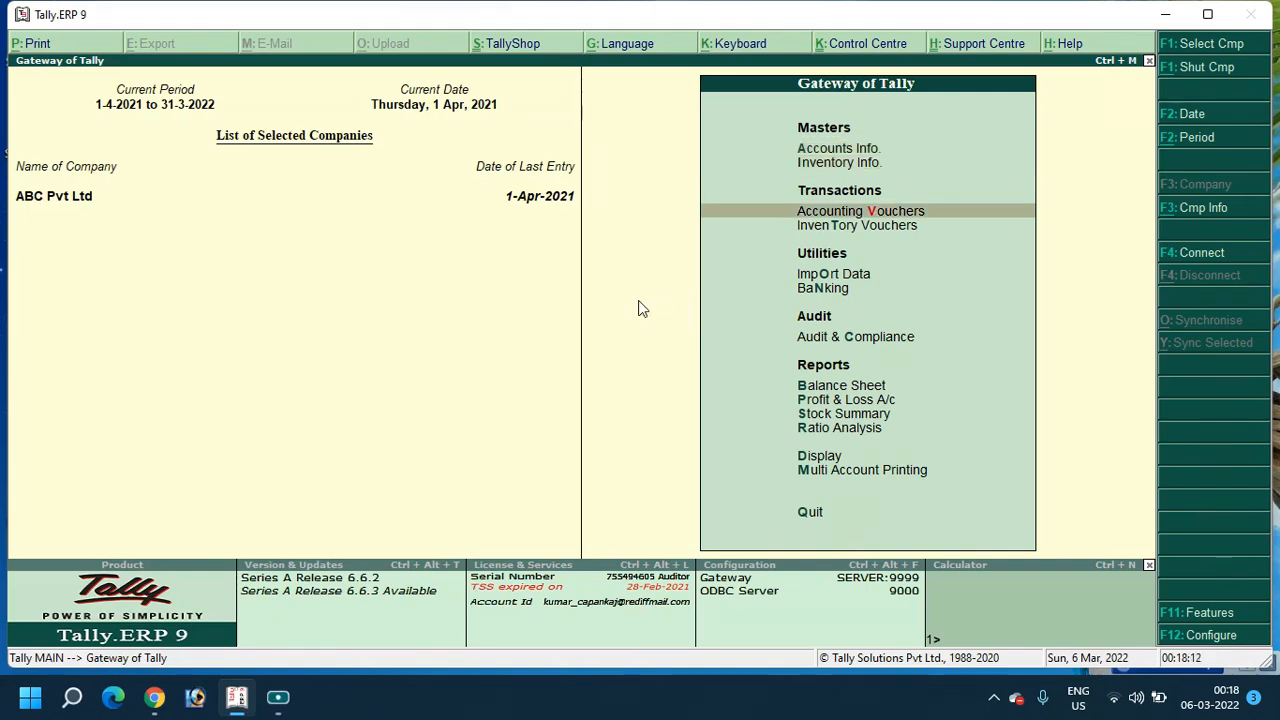
key(Return)
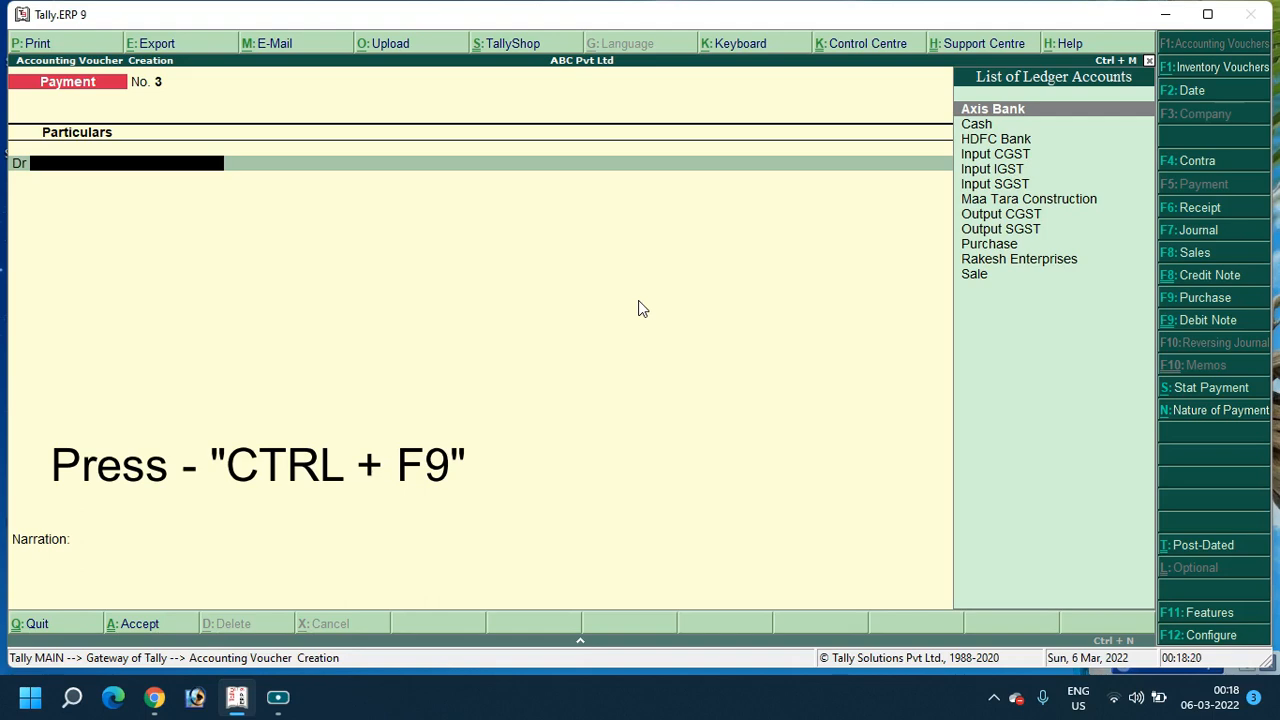
key(ctrl+F9)
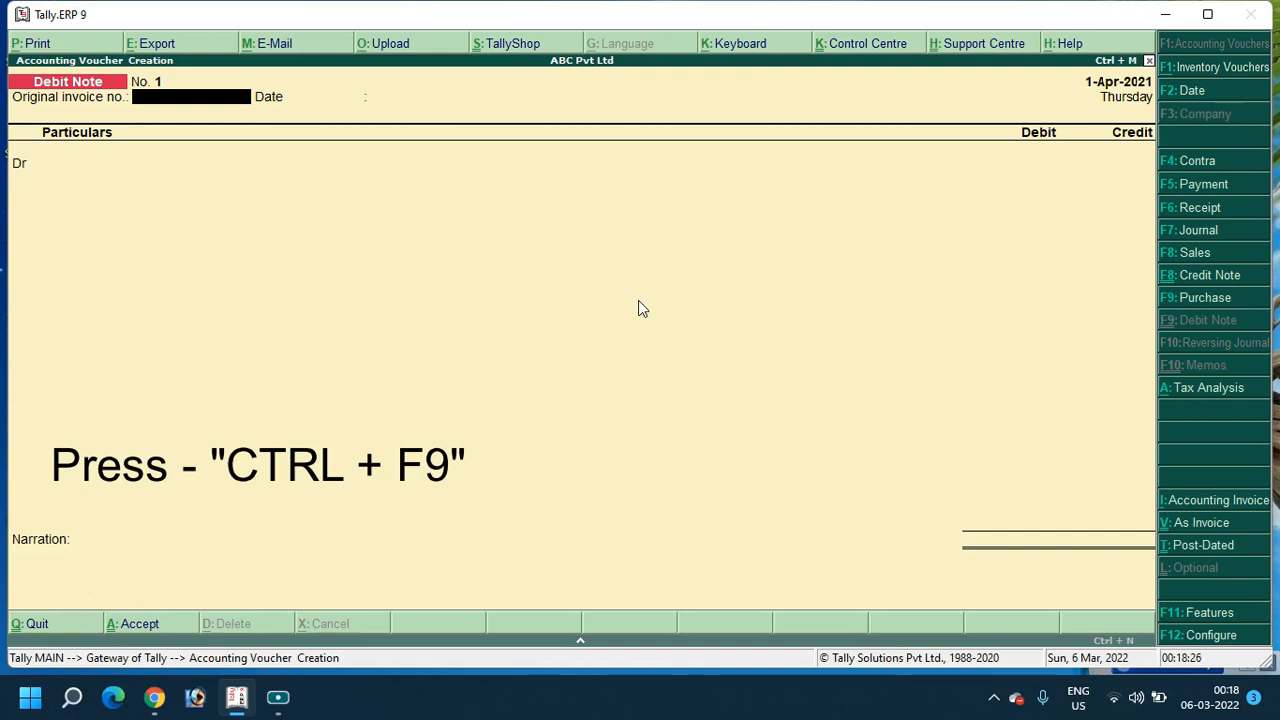
Show the Debit Note As Invoice and enter original invoice number Debit Note/21-22/002
click(1252, 503)
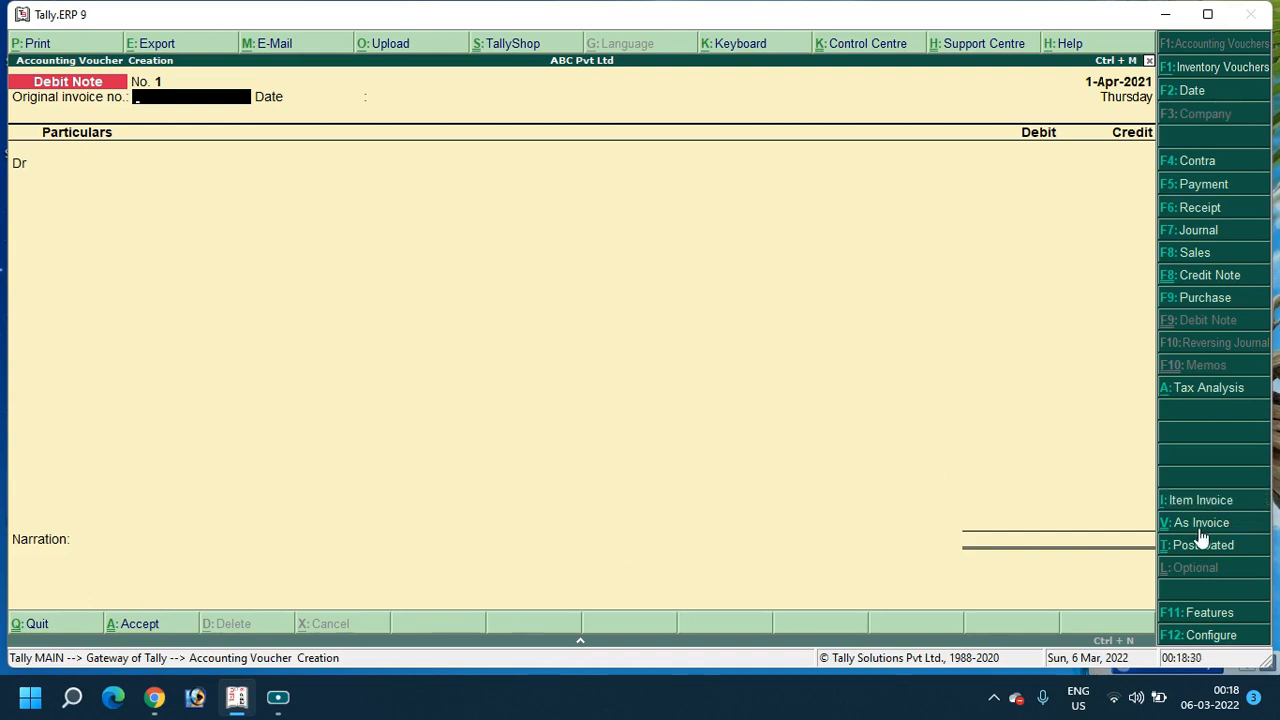
click(1207, 510)
click(1185, 528)
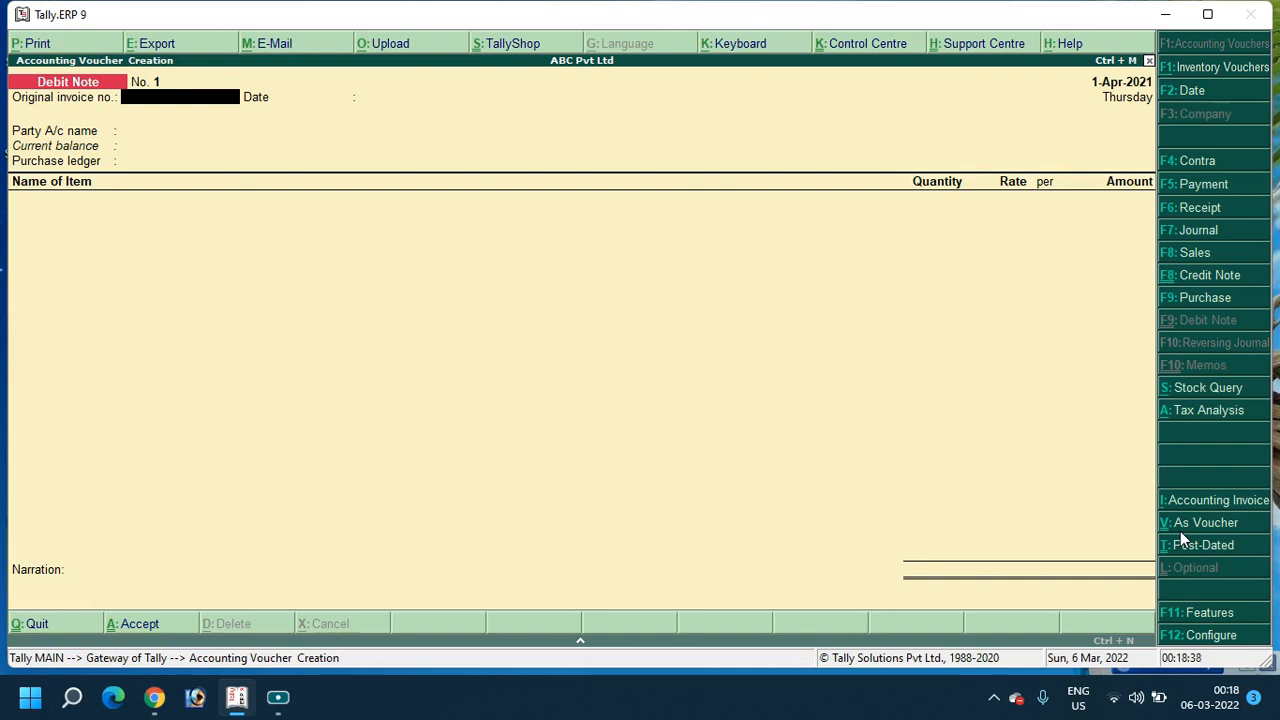
text(Debit Note/21-22/002)
Keep date 1-Apr-2021, choose Maa Tara Construction as party, and start a new ledger at Purchase ledger
key(Return)
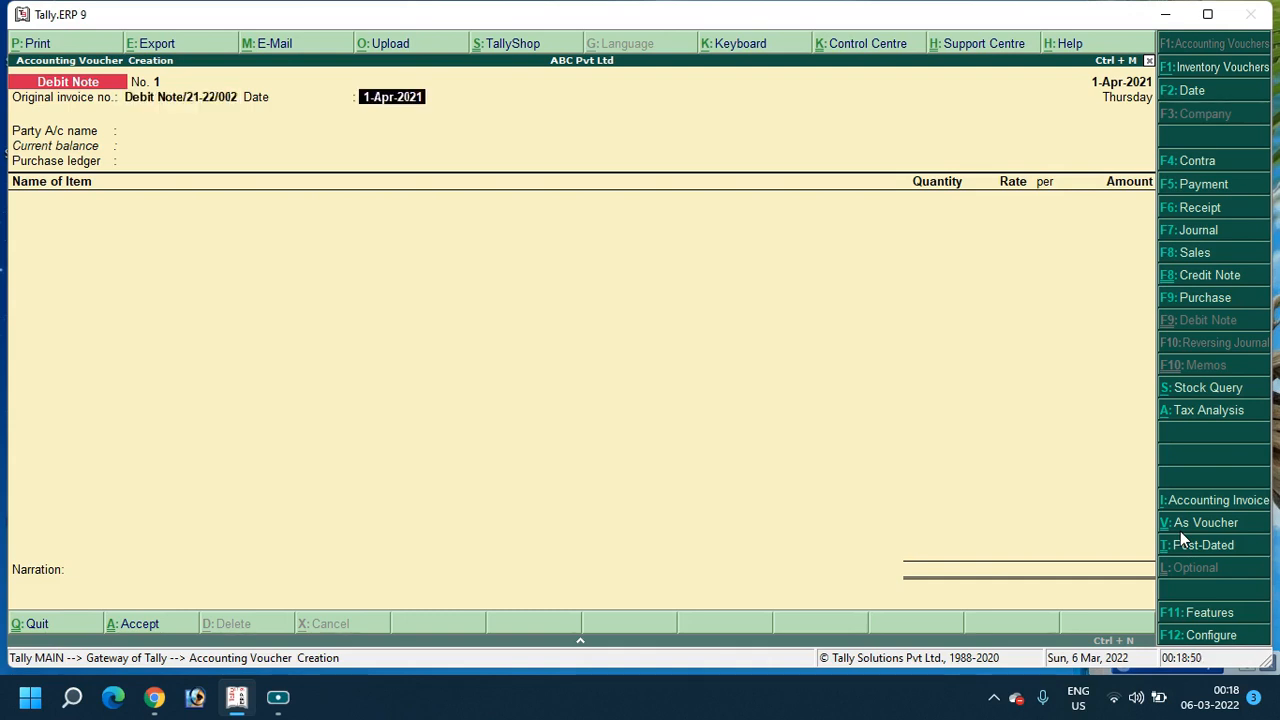
key(Return)
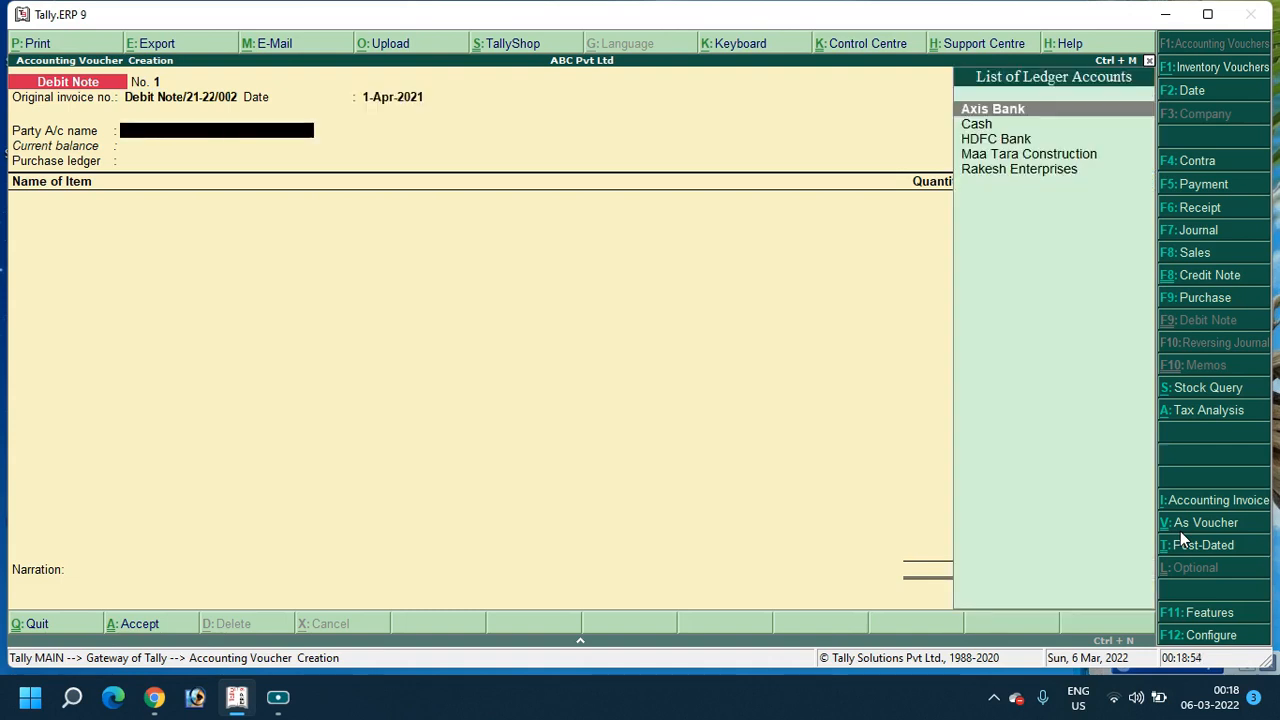
key(Down)
key(Down)
key(Down)
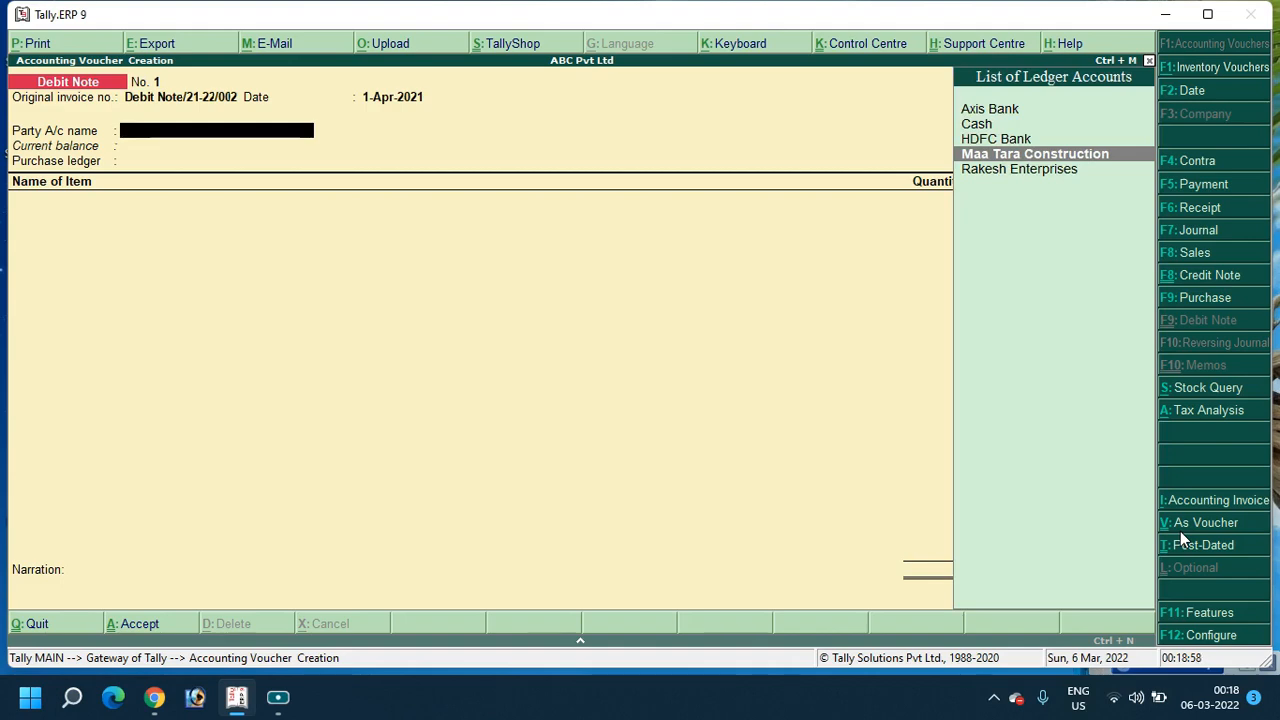
key(Return)
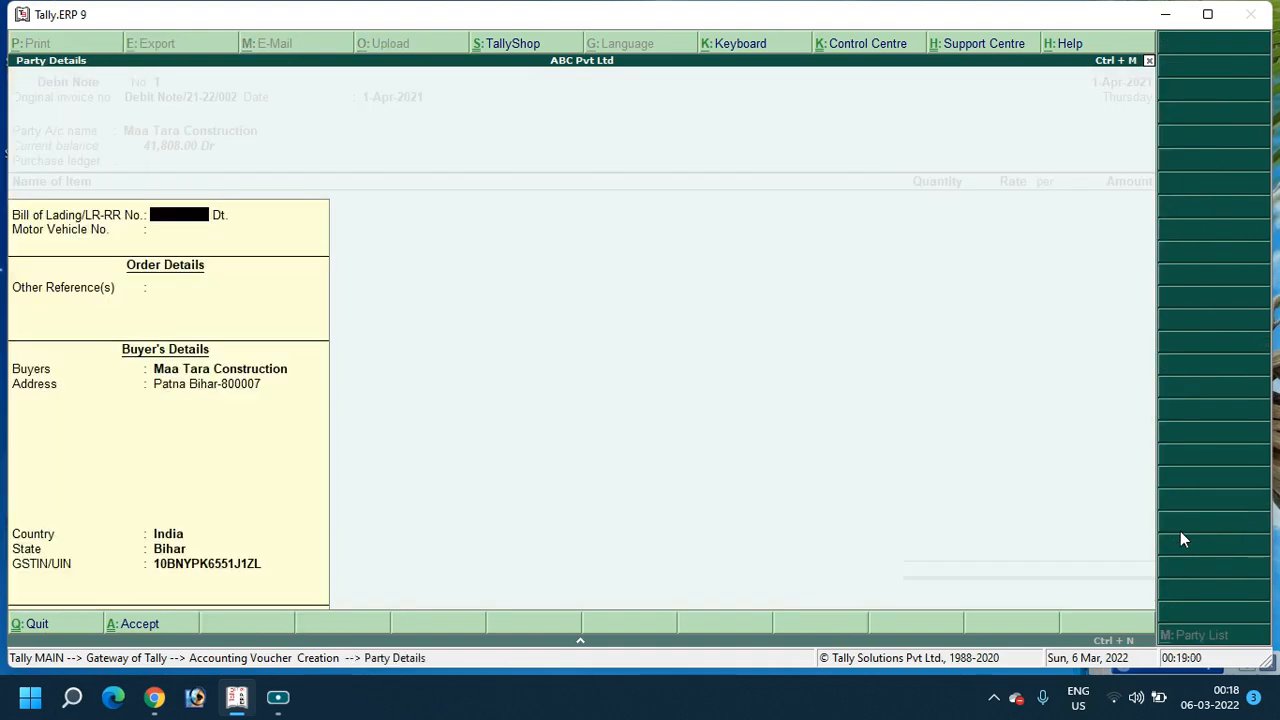
key(ctrl+a)
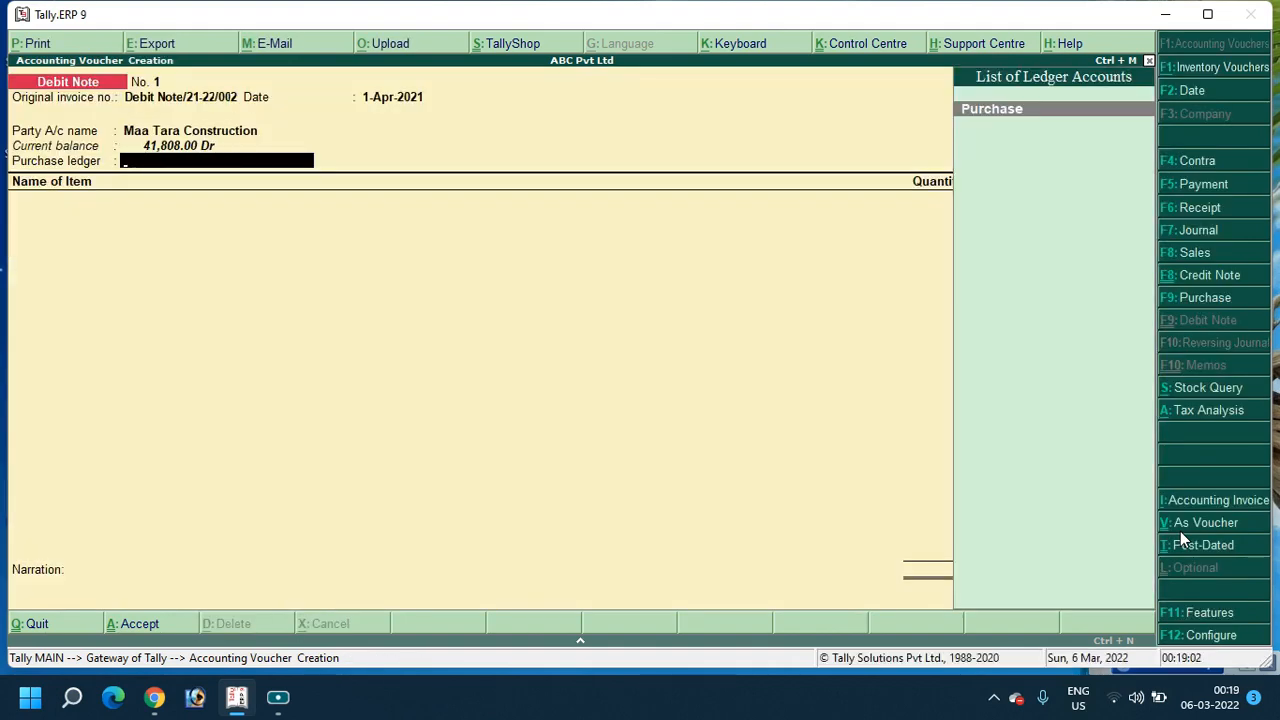
key(Return)
key(Return)
key(alt+c)
Create the GST-applicable 'Purchase Return' ledger under Purchase Accounts as the note's purchase ledger
text(Purchae)
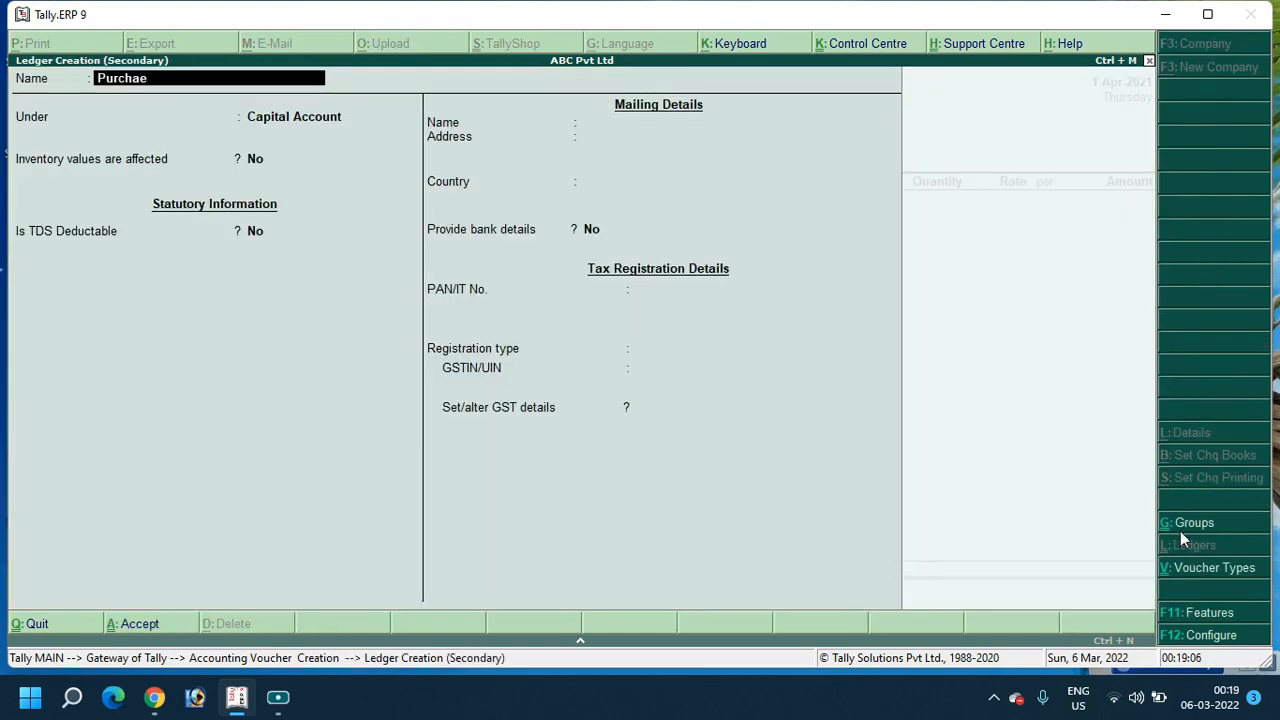
key(BackSpace)
text(e)
key(BackSpace)
text(se)
text(Return)
key(Return)
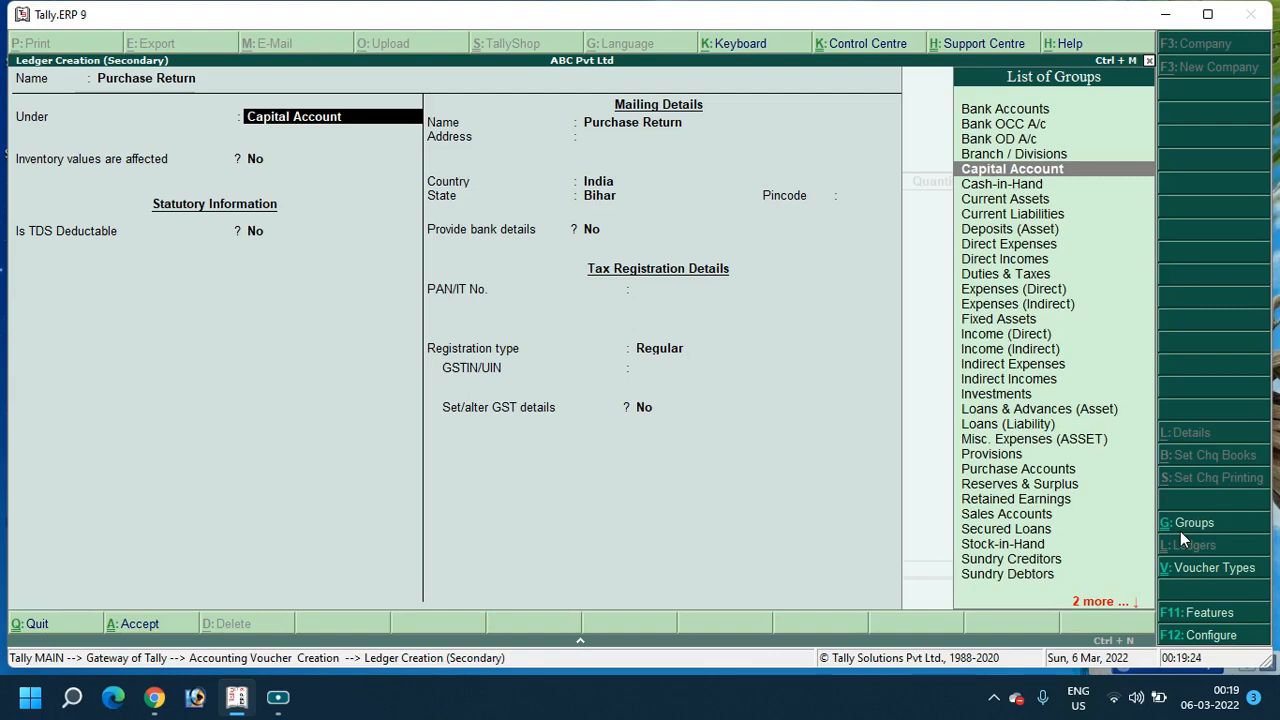
text(Pu)
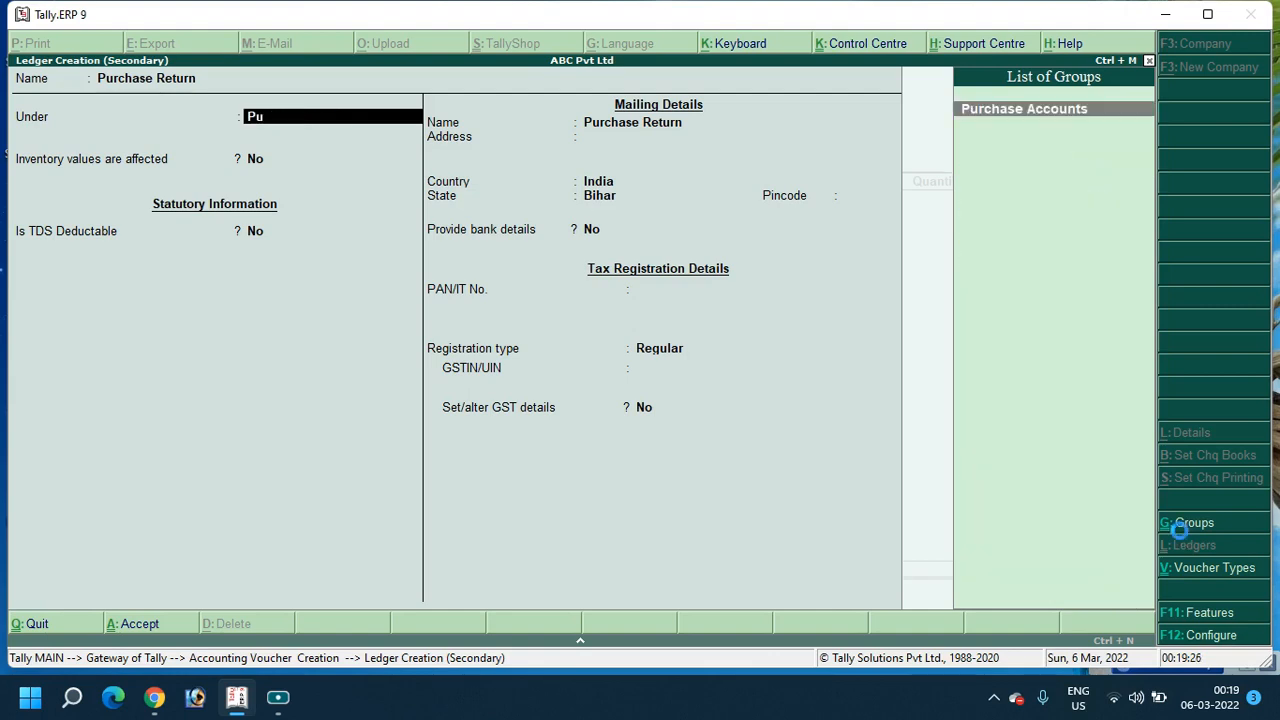
key(Return)
key(Return)
key(Return)
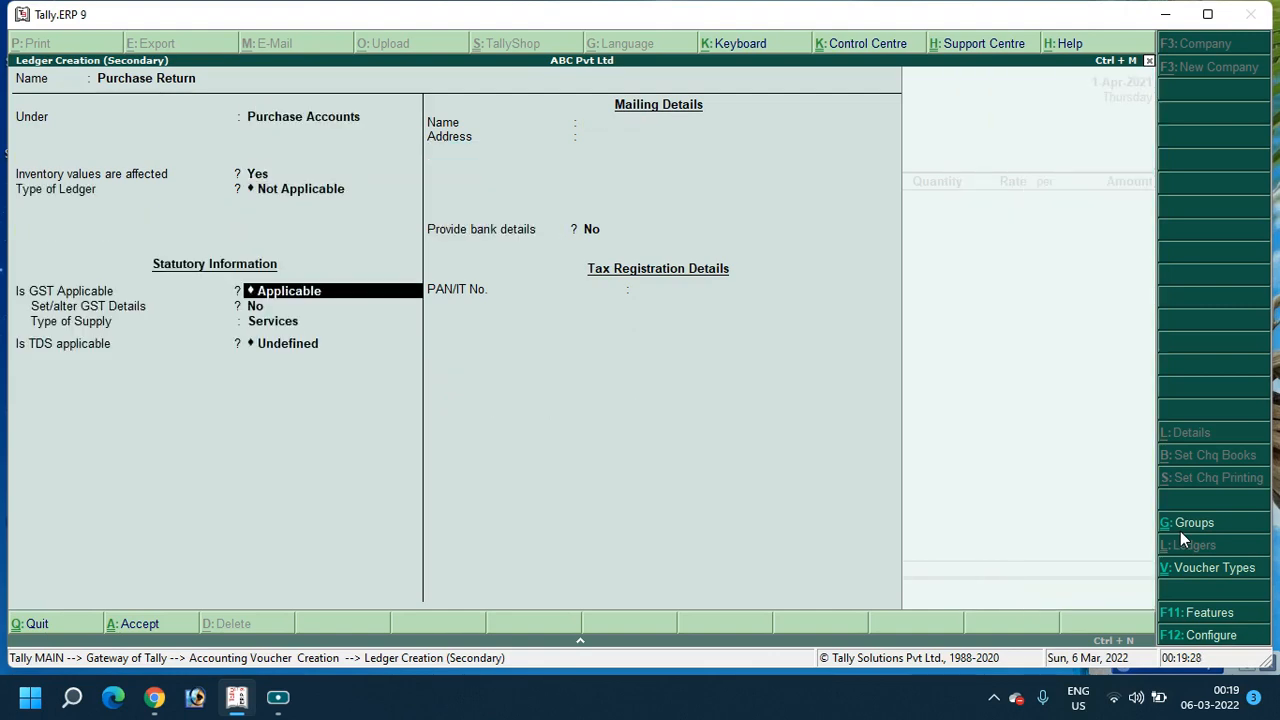
key(Return)
key(Return)
key(Return)
key(Return)
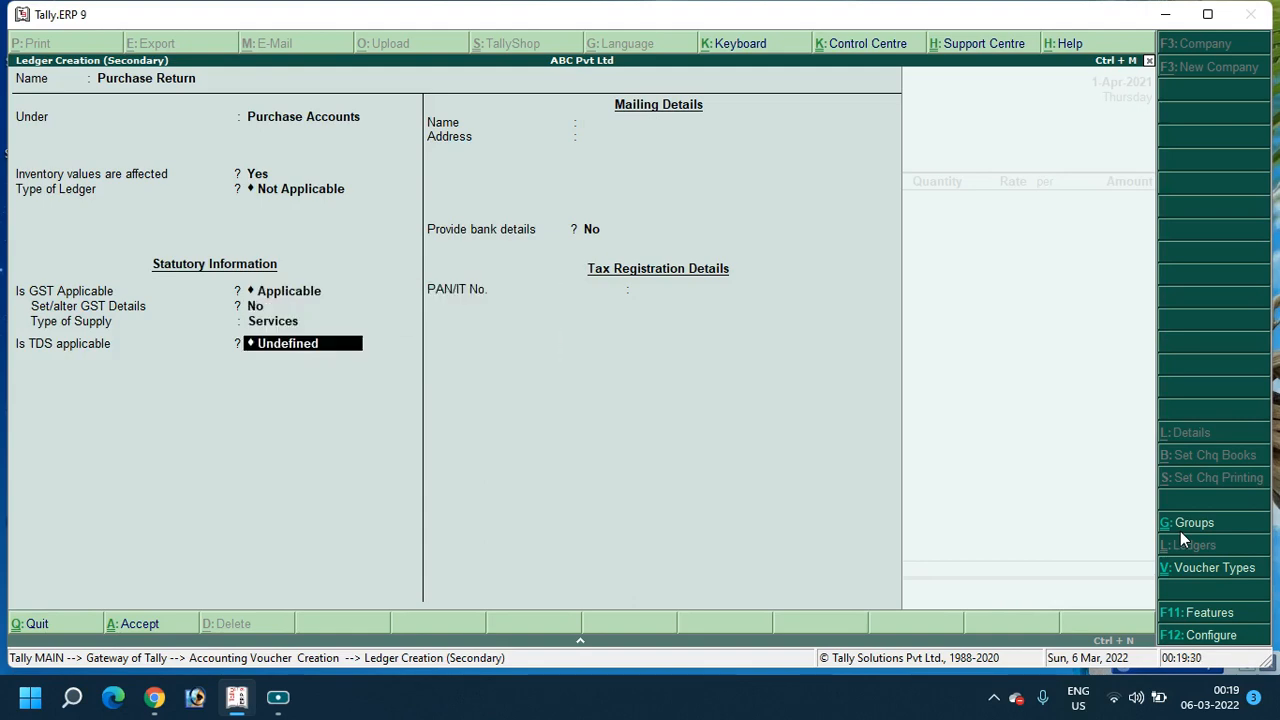
key(Return)
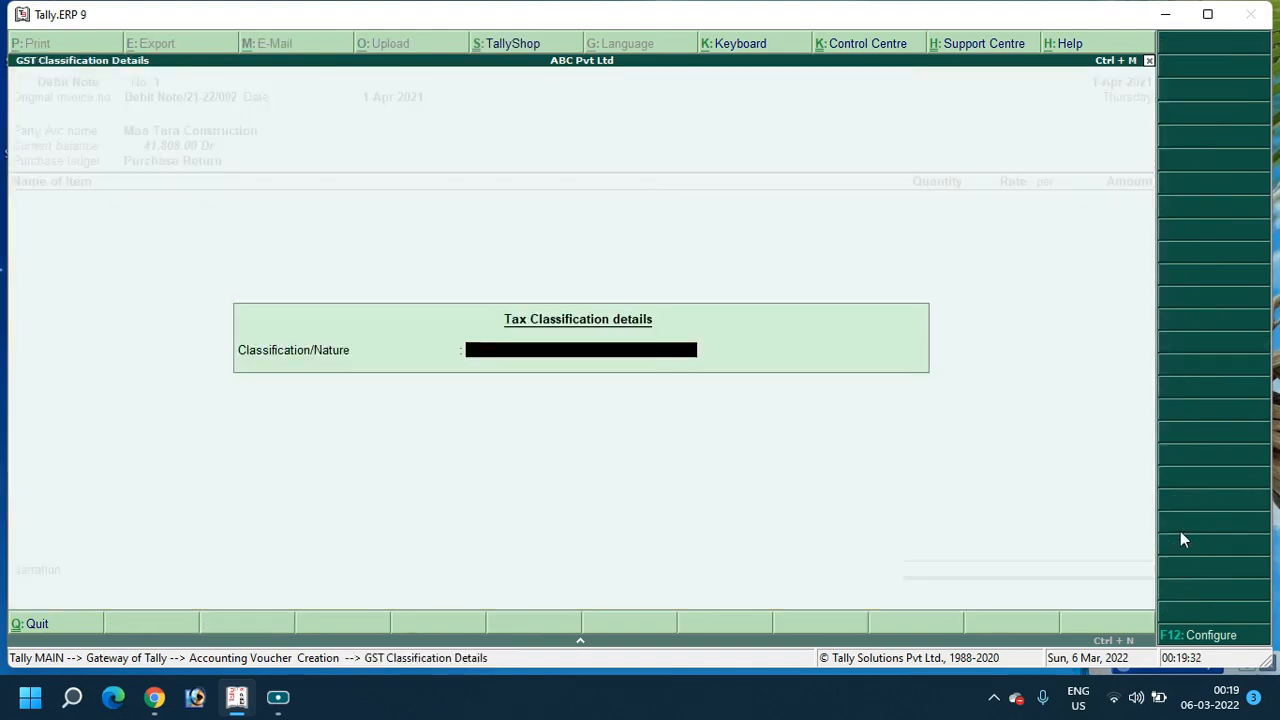
key(Return)
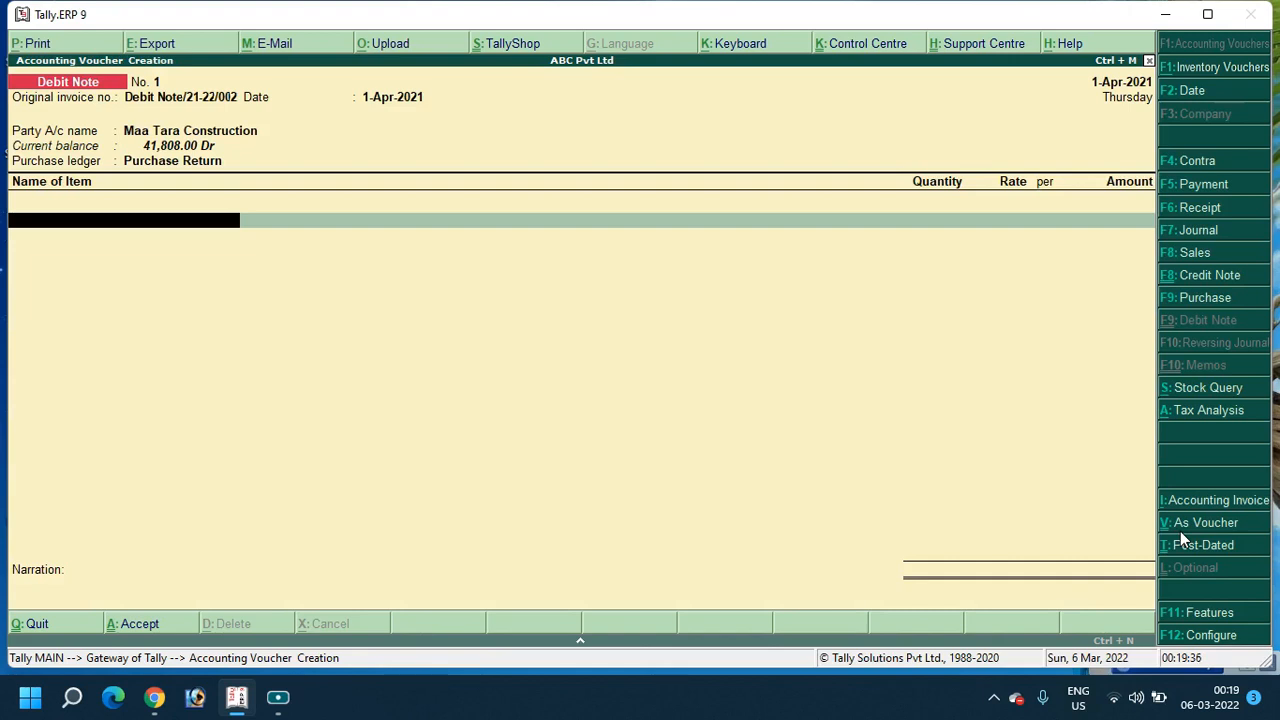
Add Banger Cement to the debit note: 10 bags at 320 per bag, 3,200.00
text(Cem)
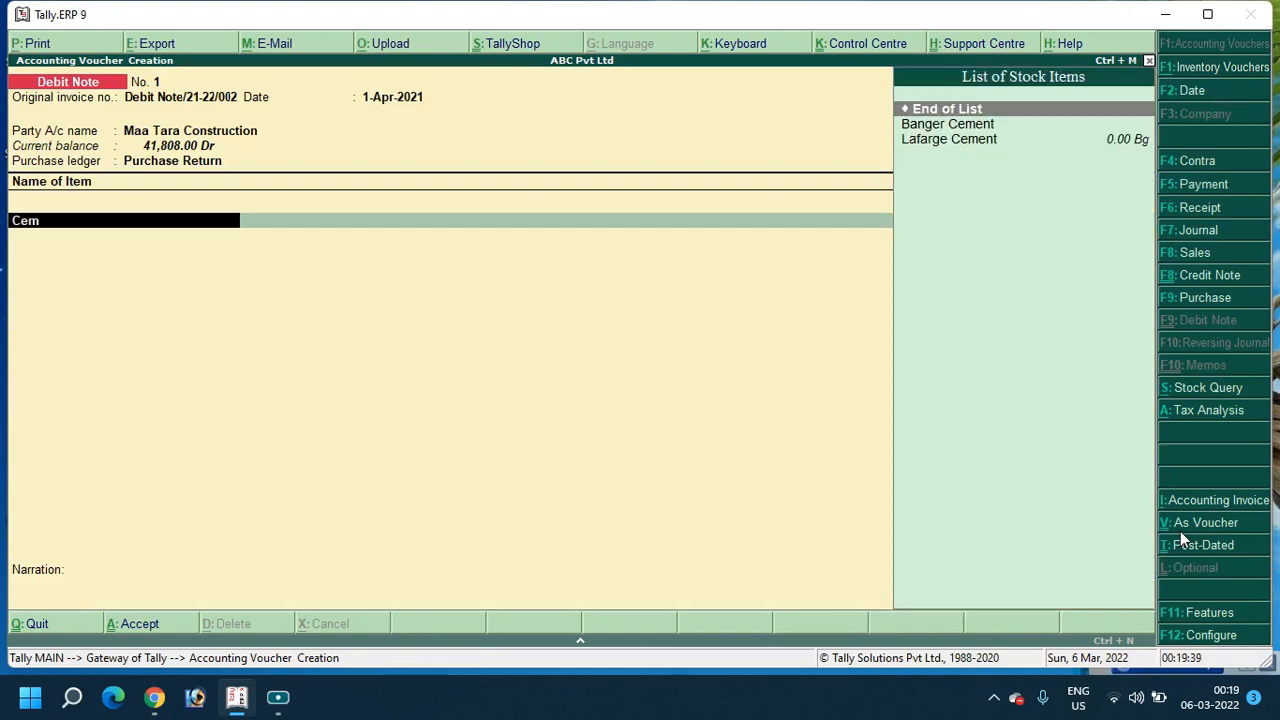
key(Down)
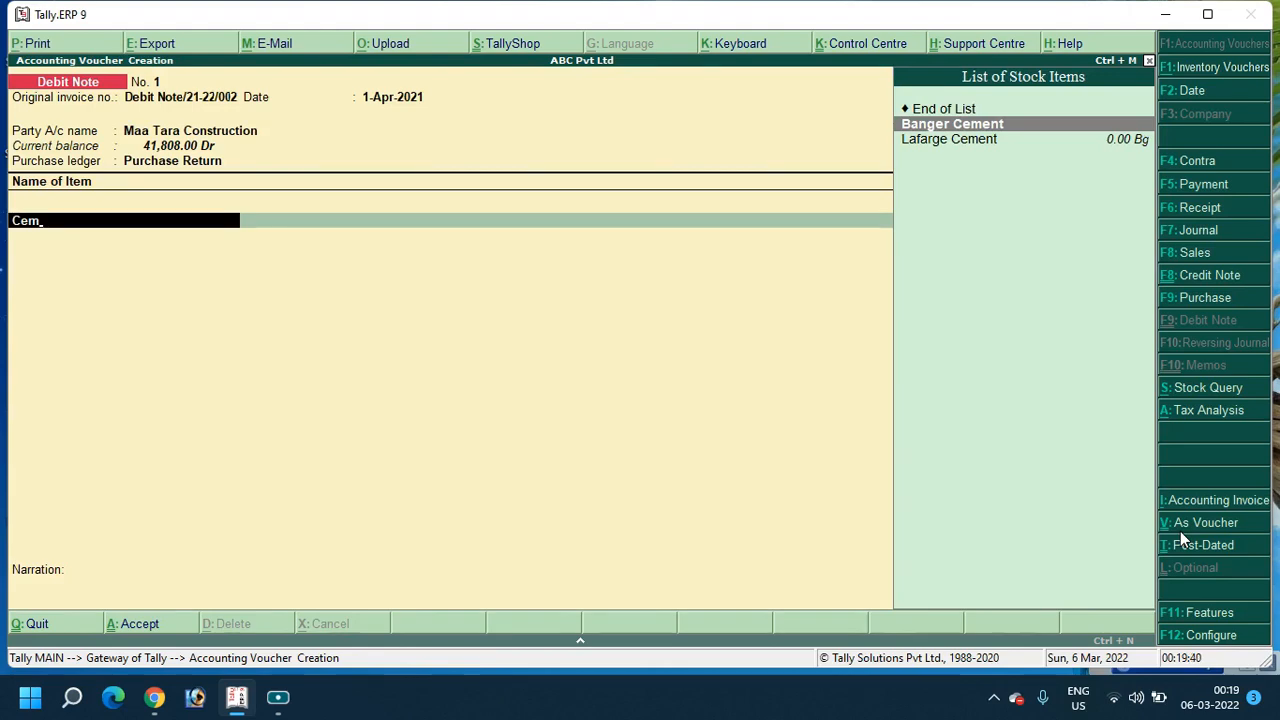
key(Return)
key(Return)
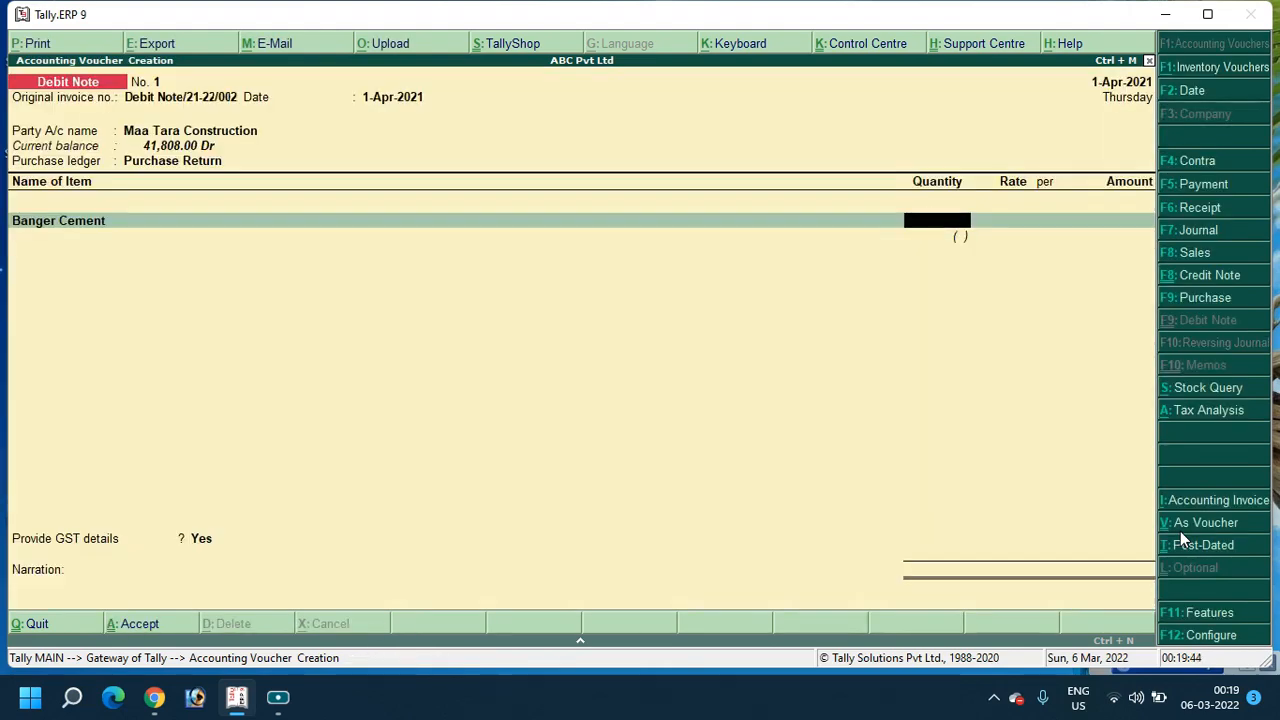
text(10)
key(Return)
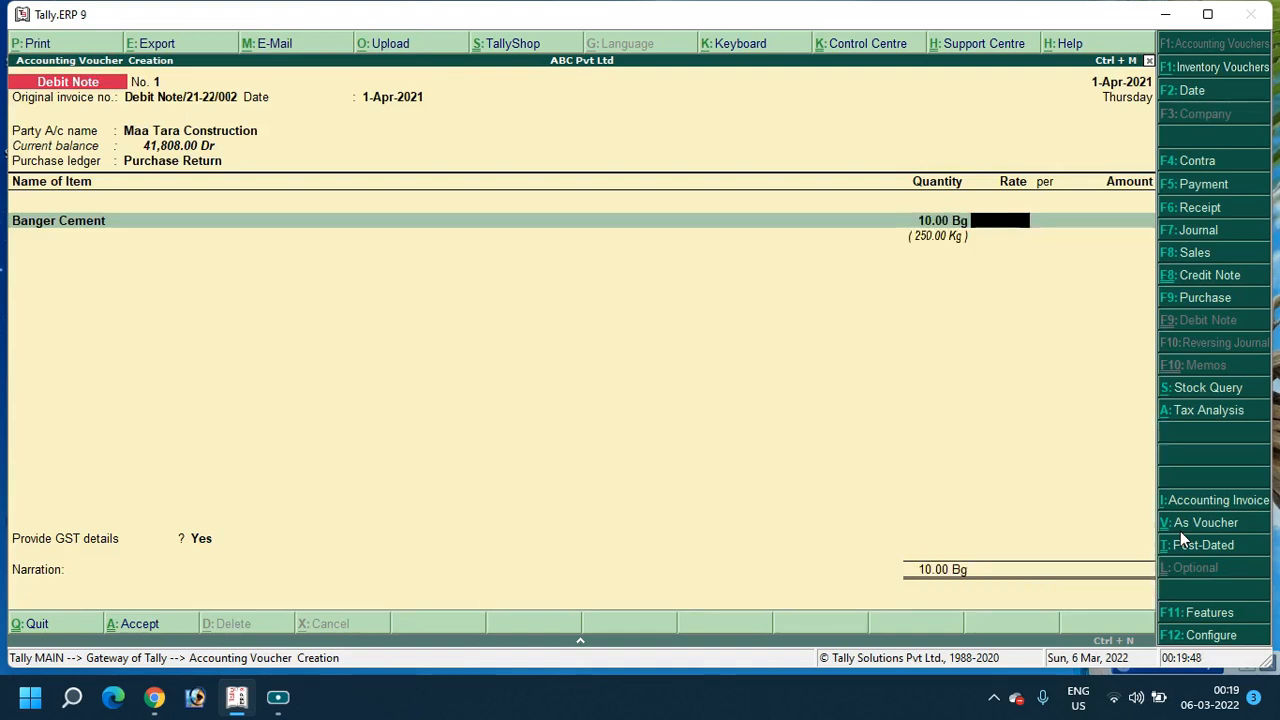
text(320)
key(Return)
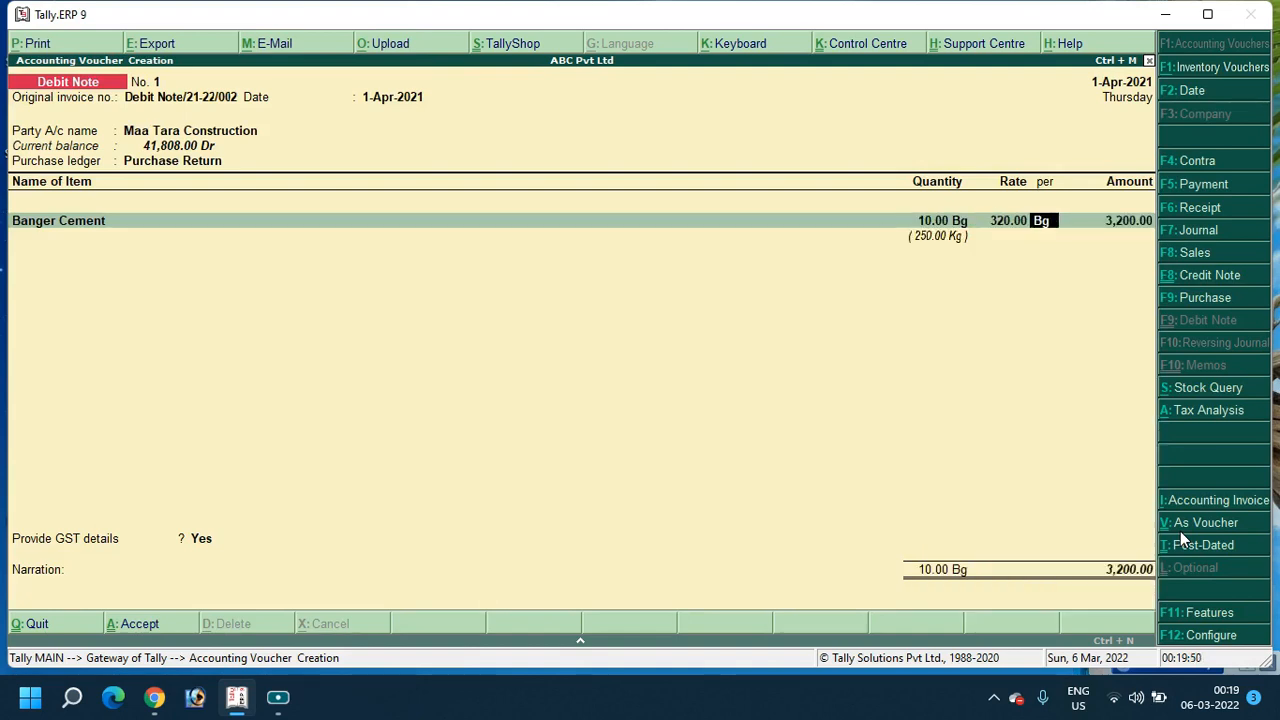
key(Return)
key(Return)
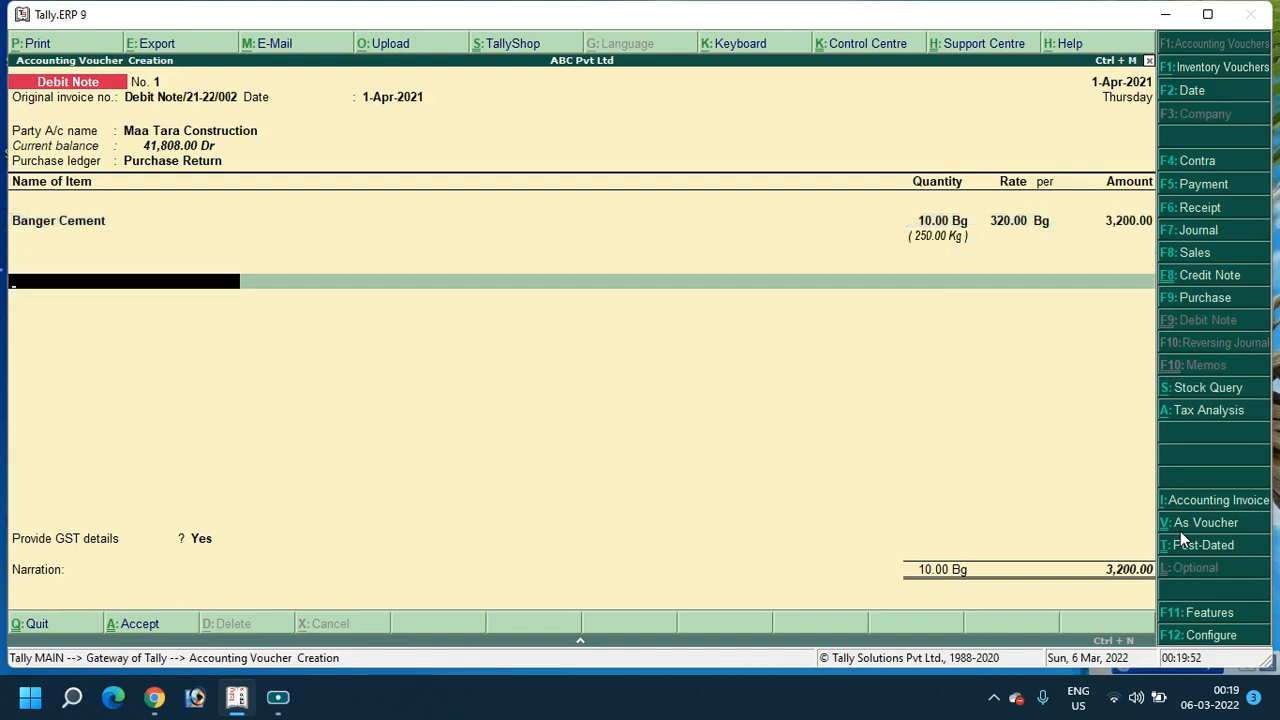
Add Input CGST and Input SGST ledgers at 448.00 each
text(Cgs)
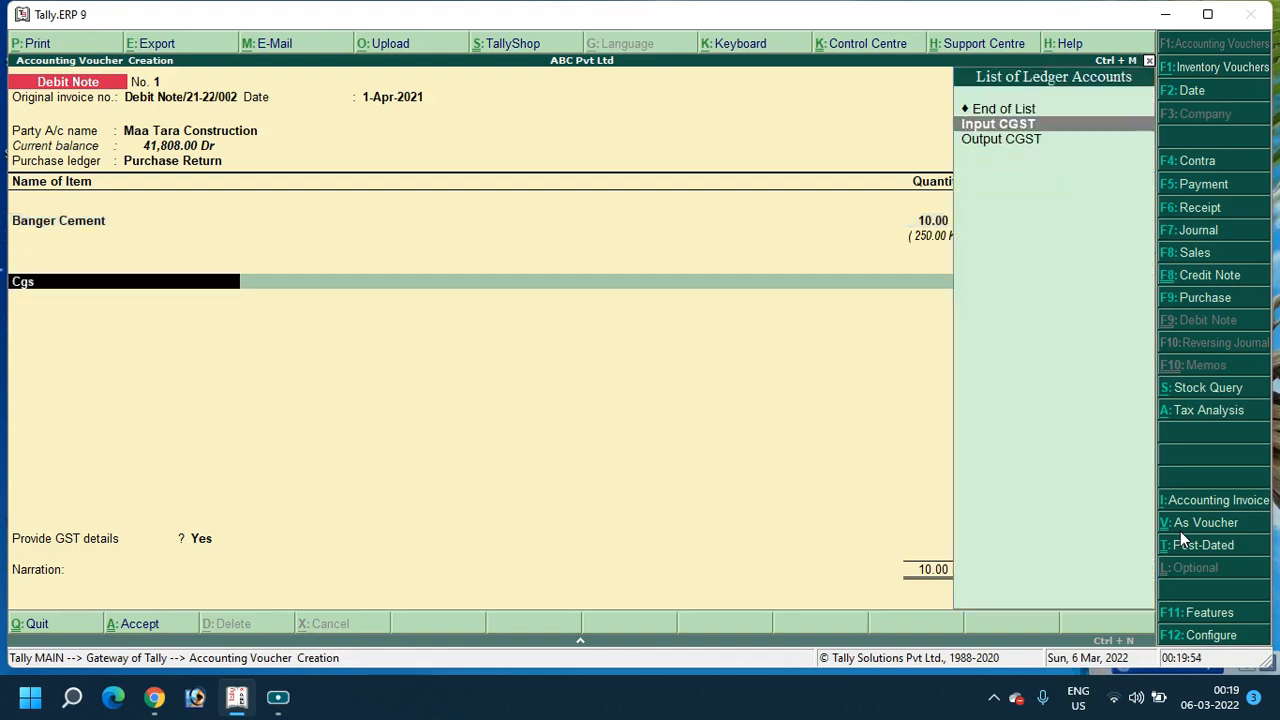
key(Return)
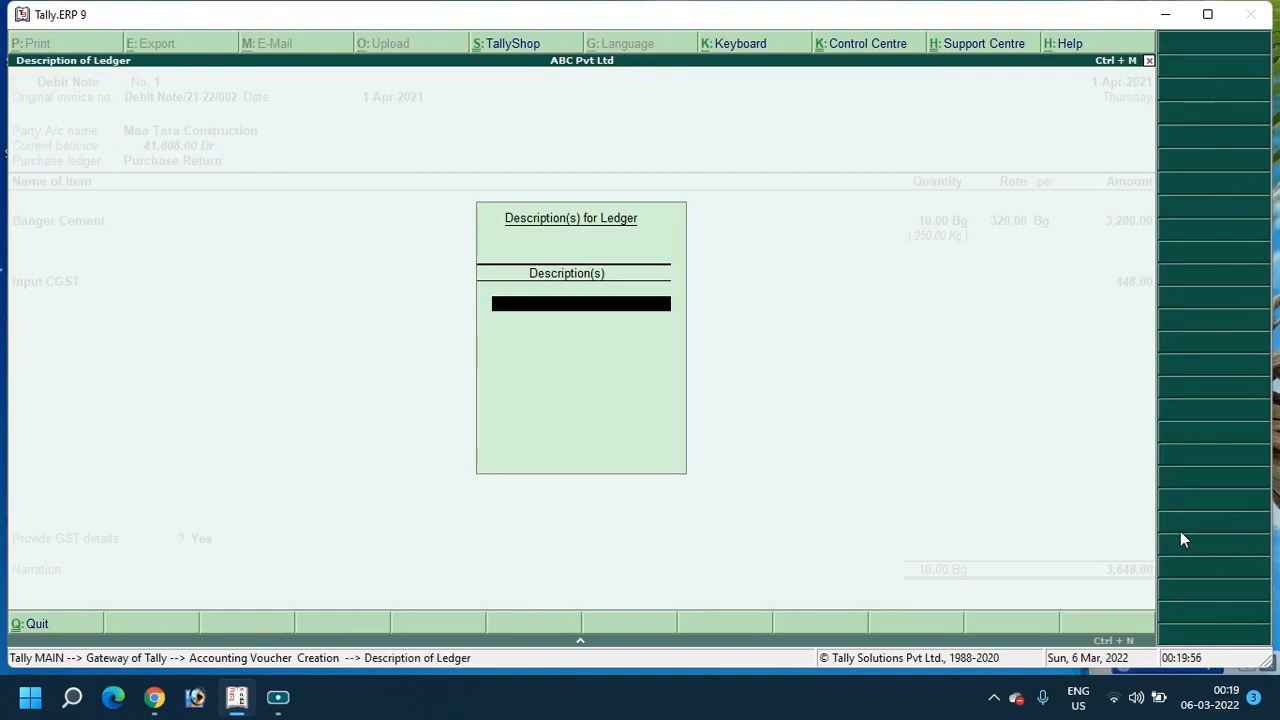
key(Return)
key(Return)
text(Sgs)
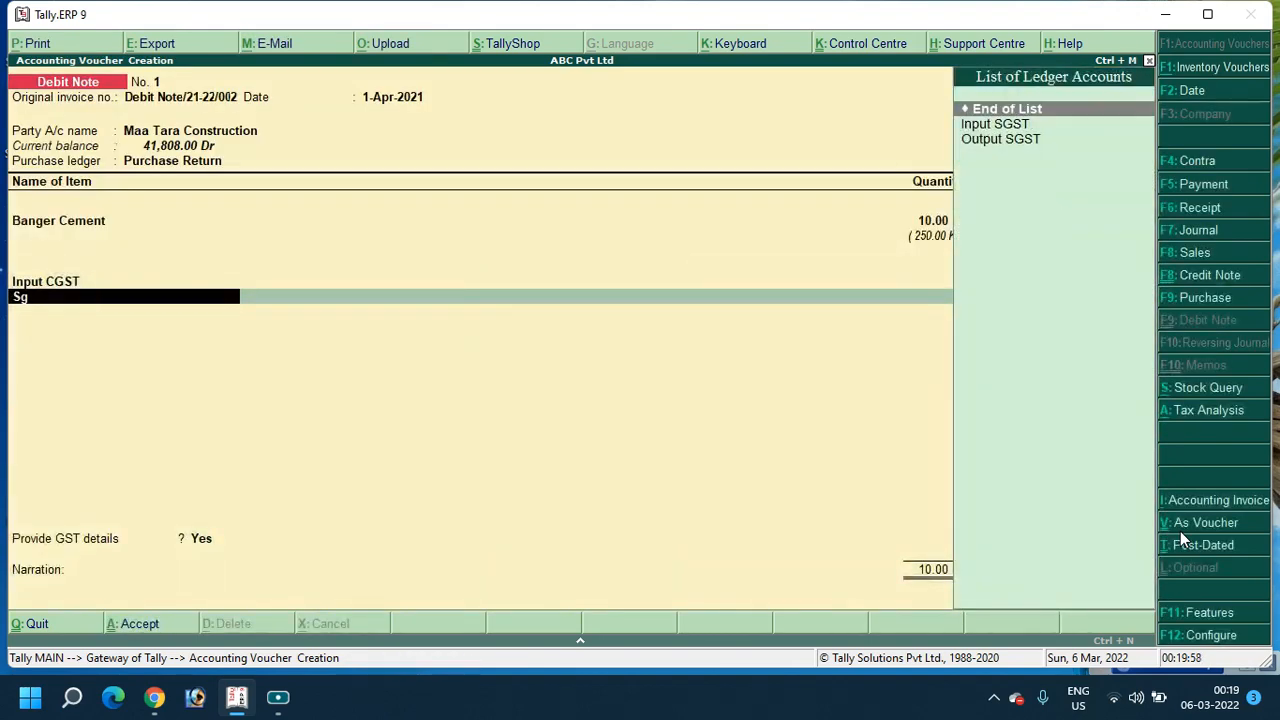
key(Return)
key(Return)
key(Return)
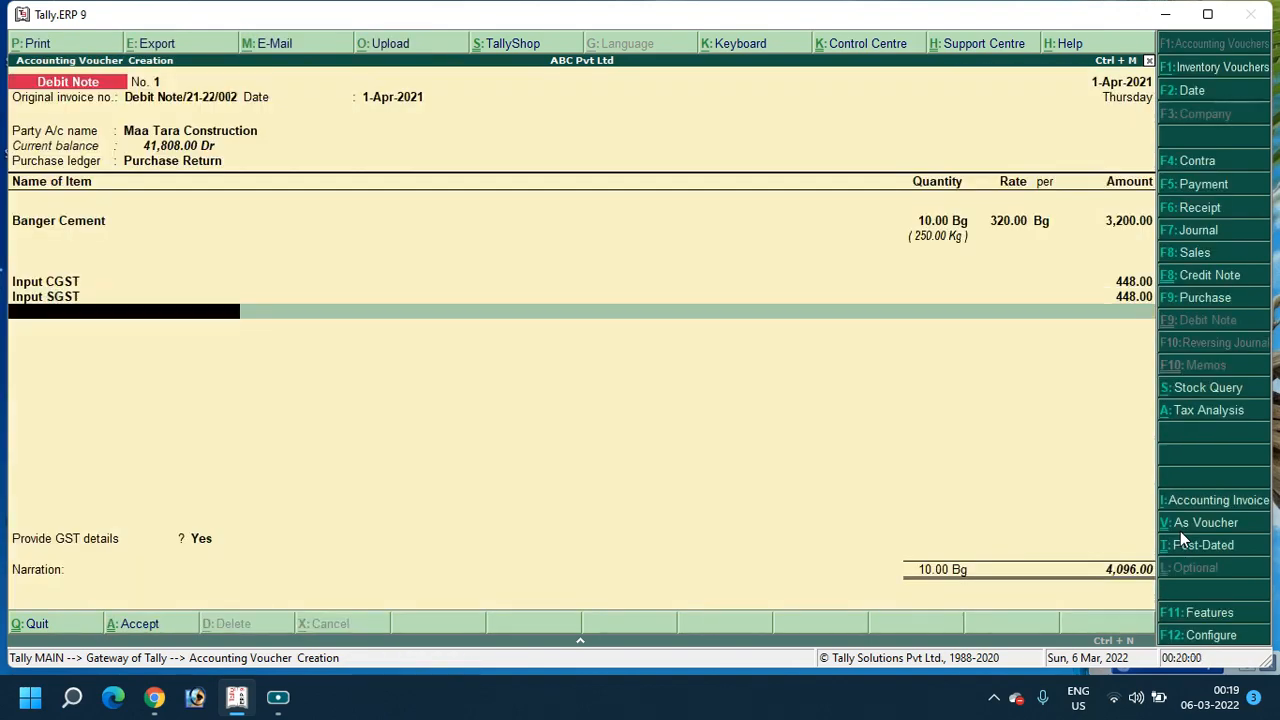
Set Provide GST details to No, skip narration, and save Debit Note No. 1 totalling 4,096.00
key(Return)
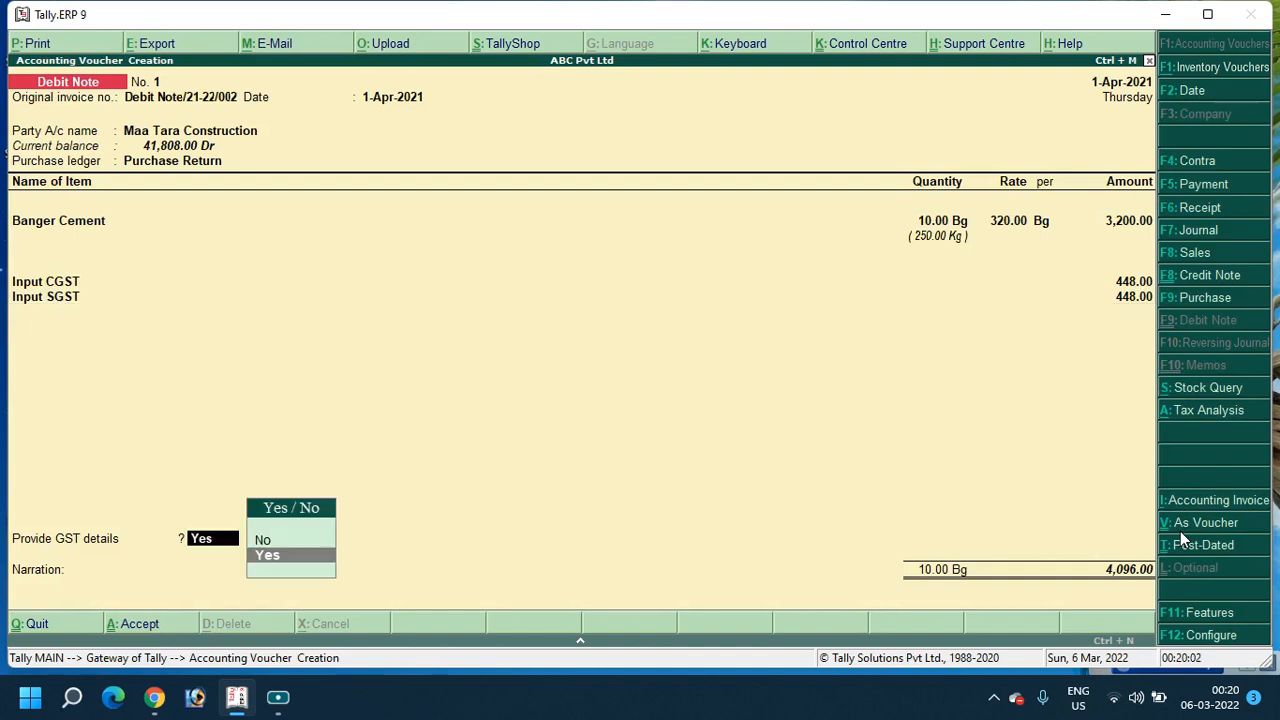
key(Down)
key(Return)
key(Return)
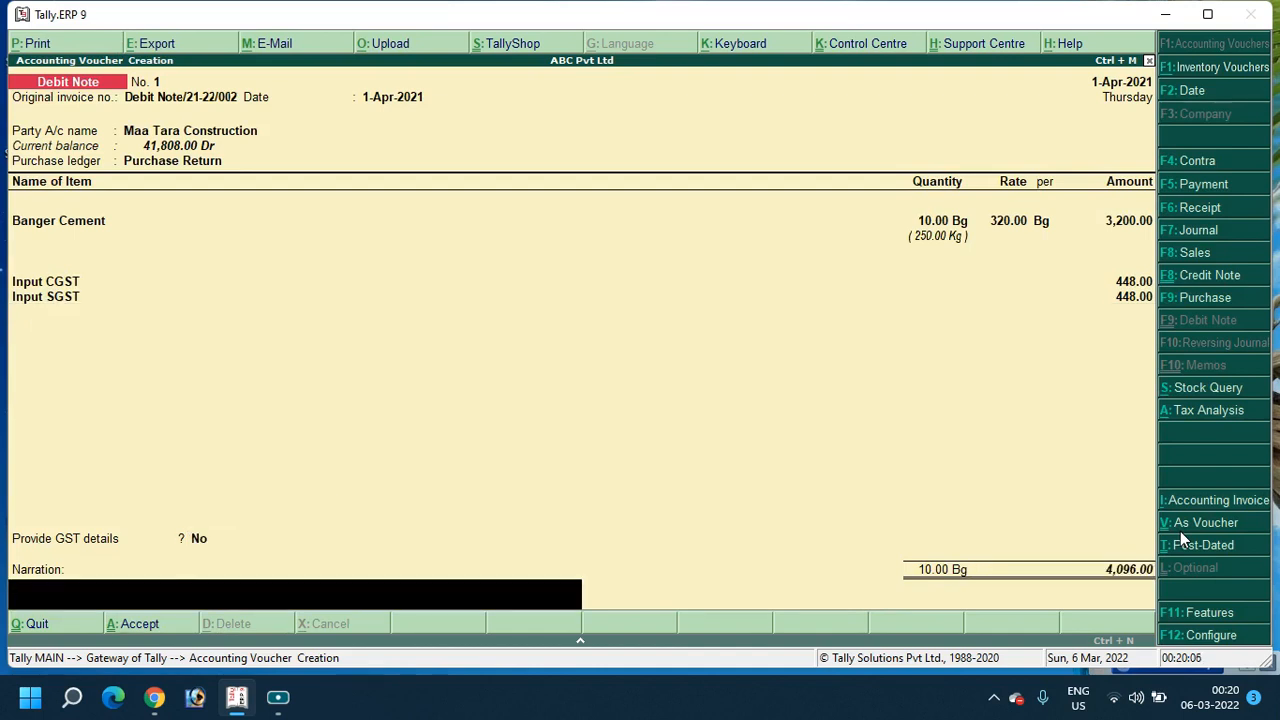
key(Return)
key(Return)
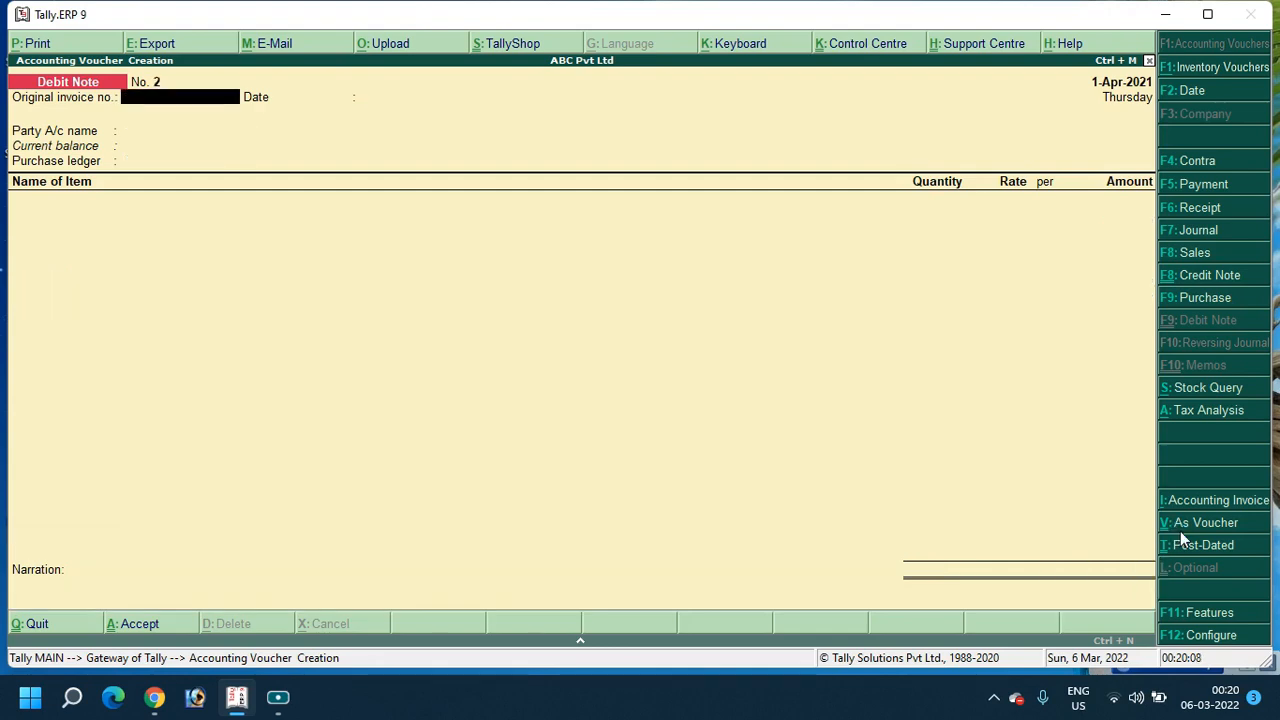
Leave voucher entry, open Profit & Loss A/c, and drill into Purchase Accounts
key(Escape)
key(Return)
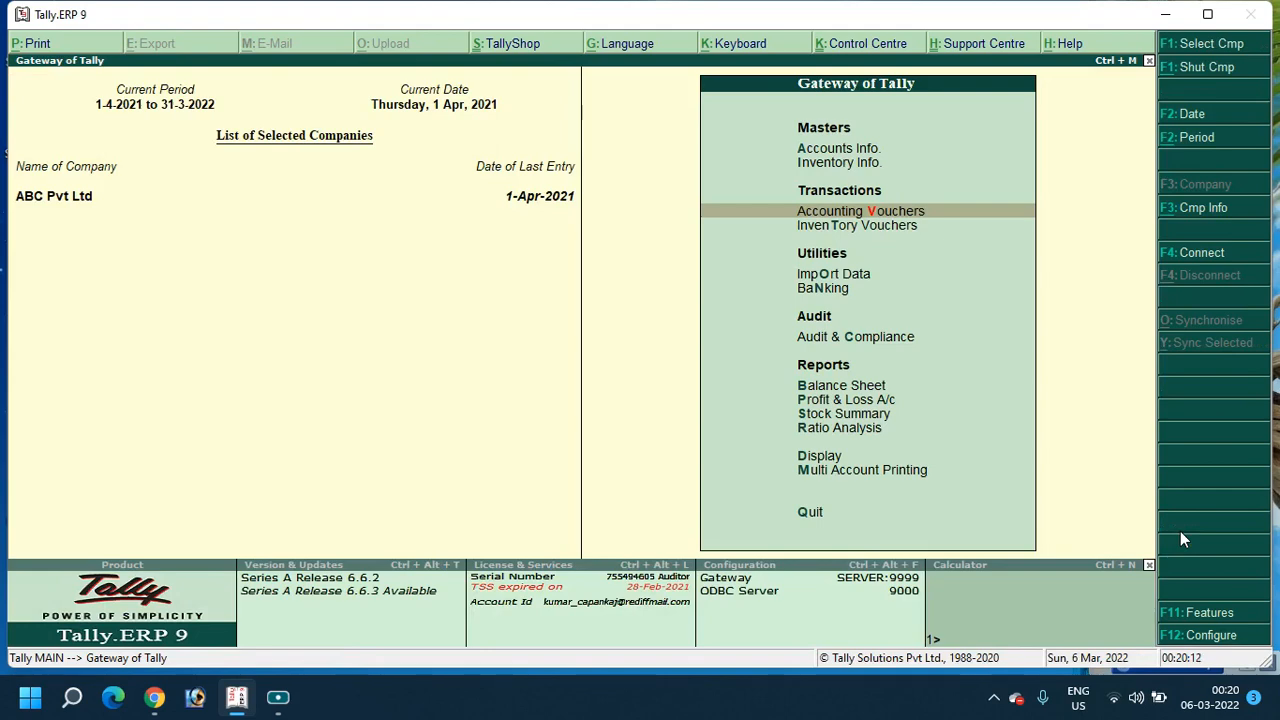
key(Down)
key(Down)
key(Down)
key(Down)
key(Down)
key(Down)
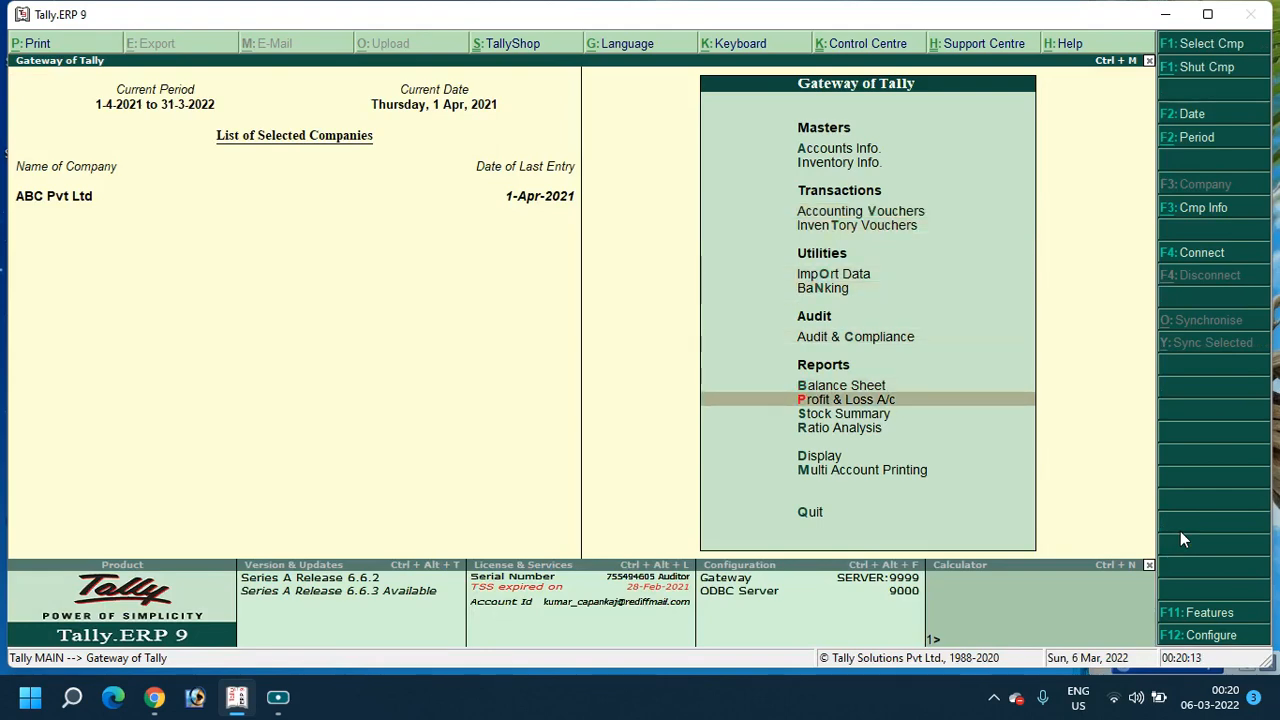
key(Return)
key(Right)
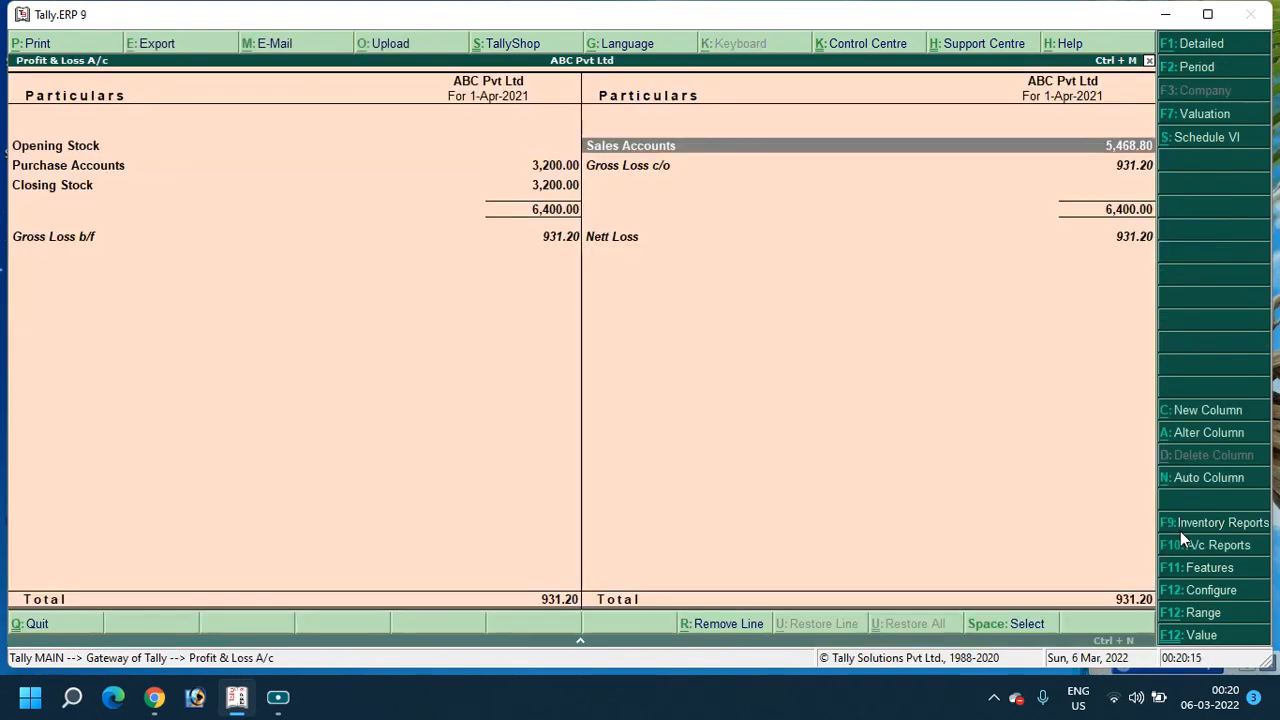
key(Left)
key(Down)
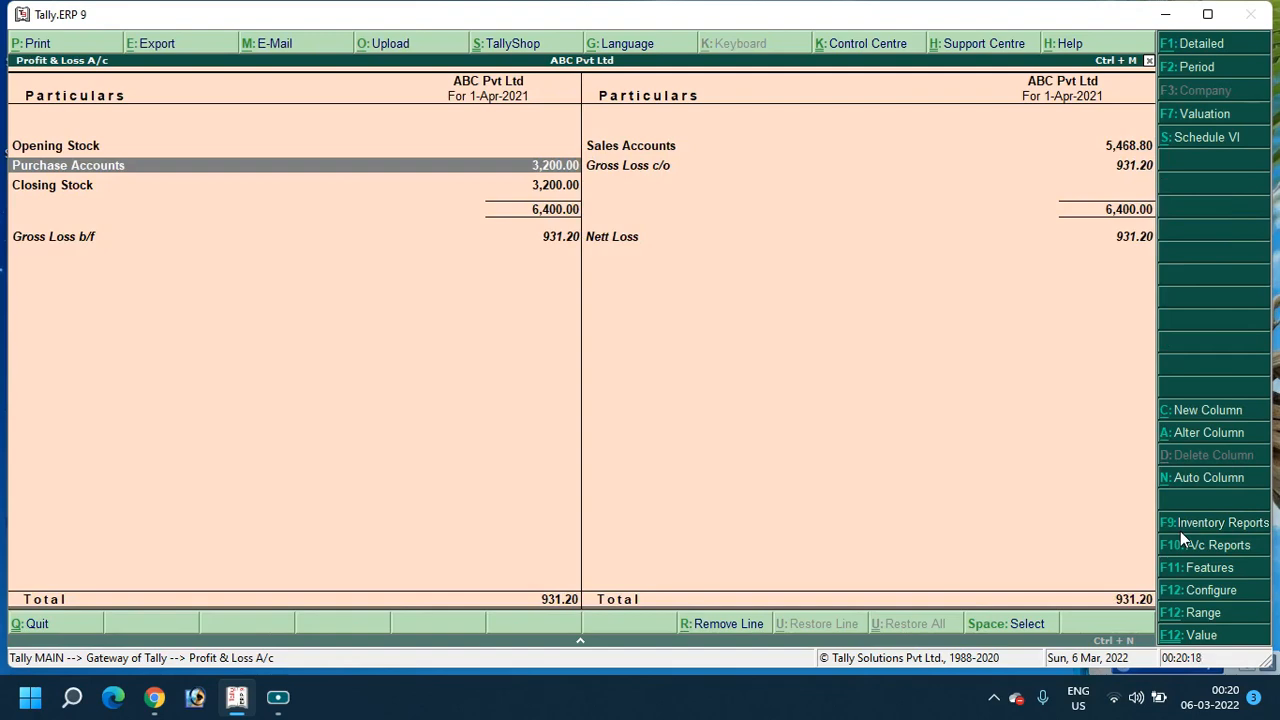
key(Return)
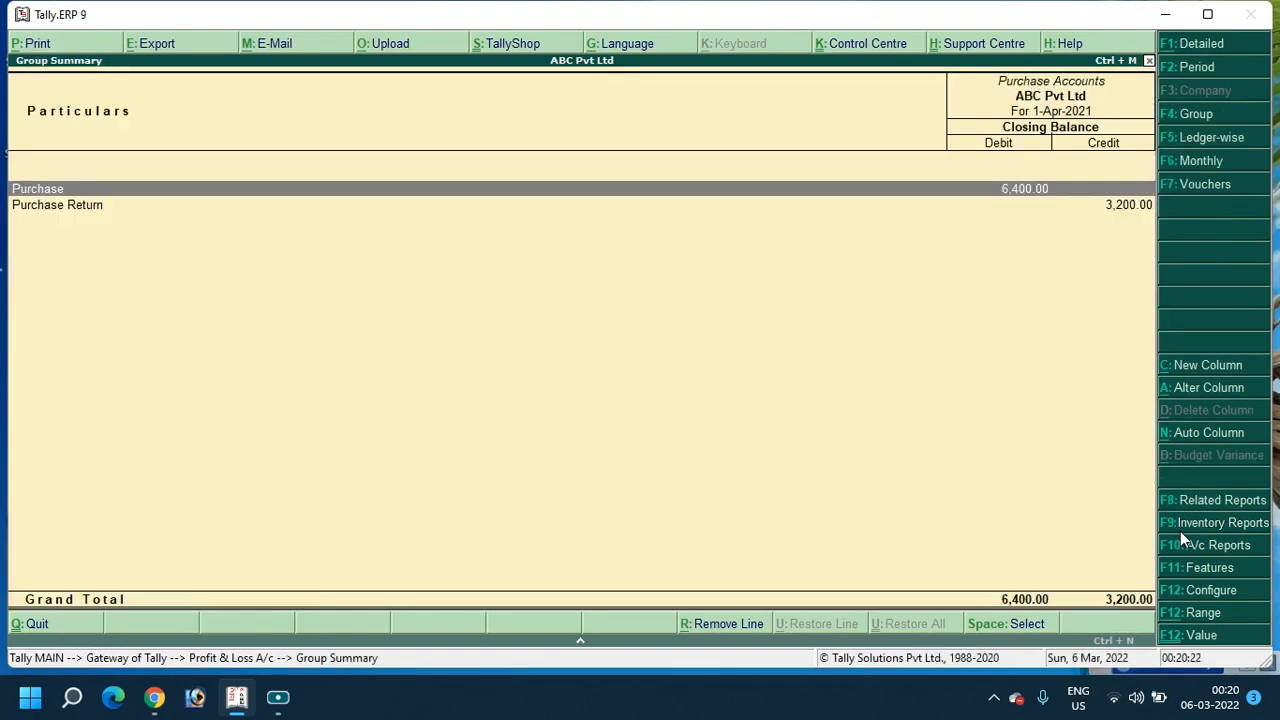
Review April Purchase vouchers and the Purchase Return 3,200.00 line, then return to Gateway of Tally
key(Return)
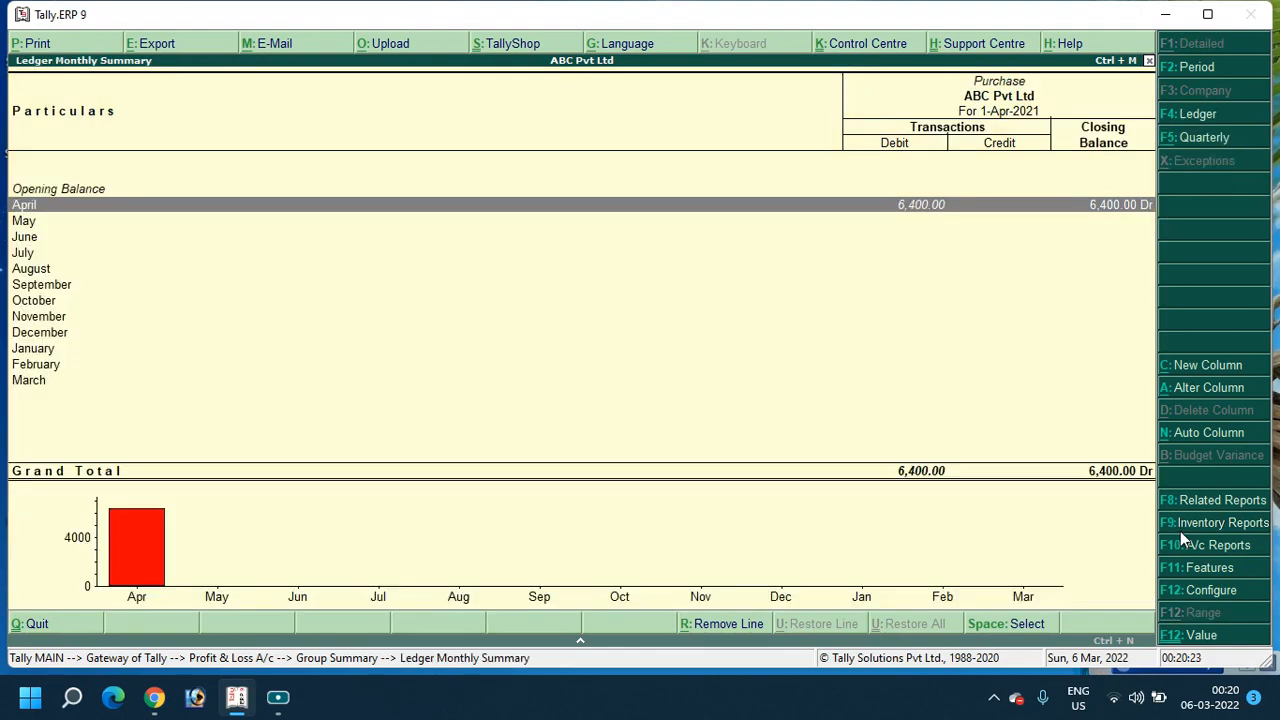
key(Return)
key(Escape)
key(Escape)
key(Down)
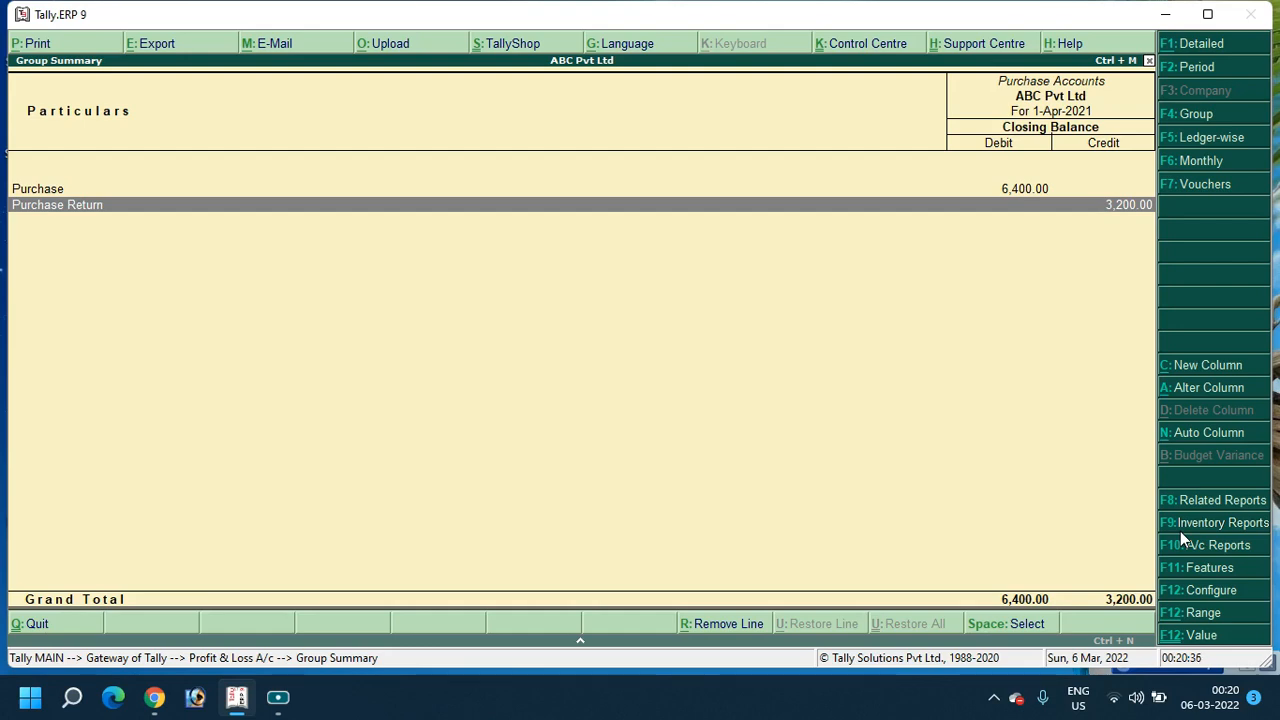
key(Escape)
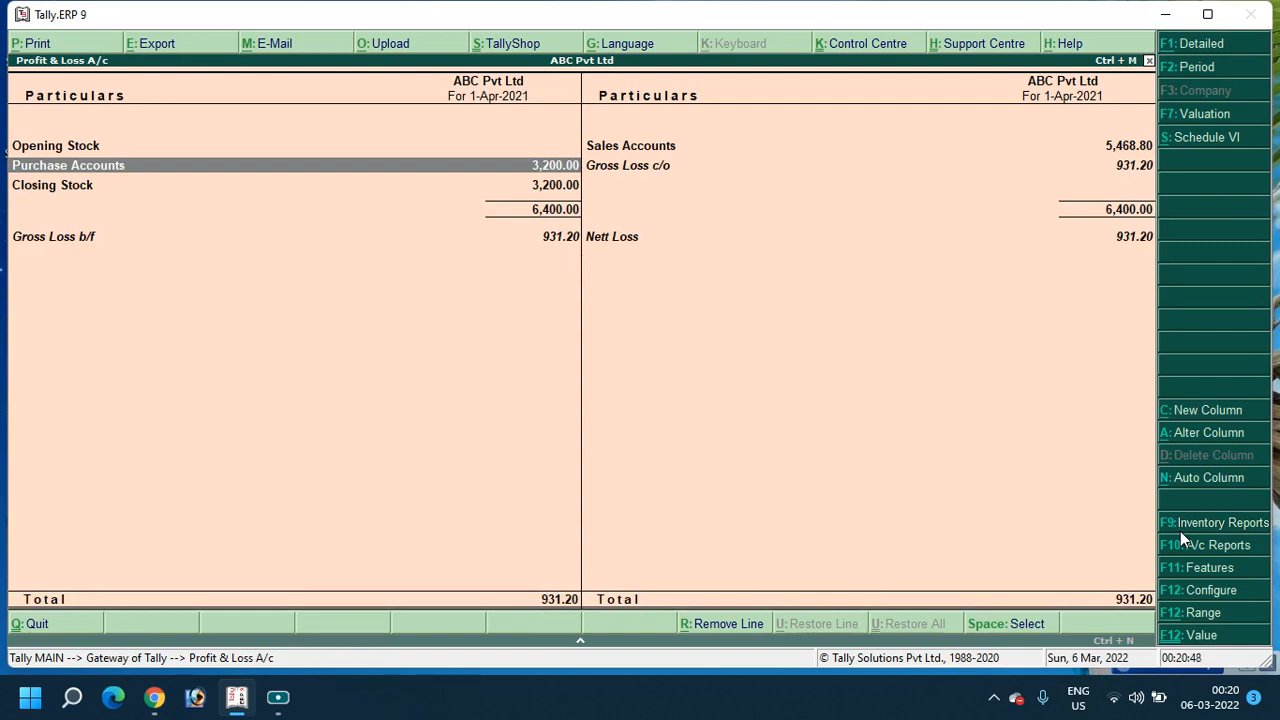
key(Escape)
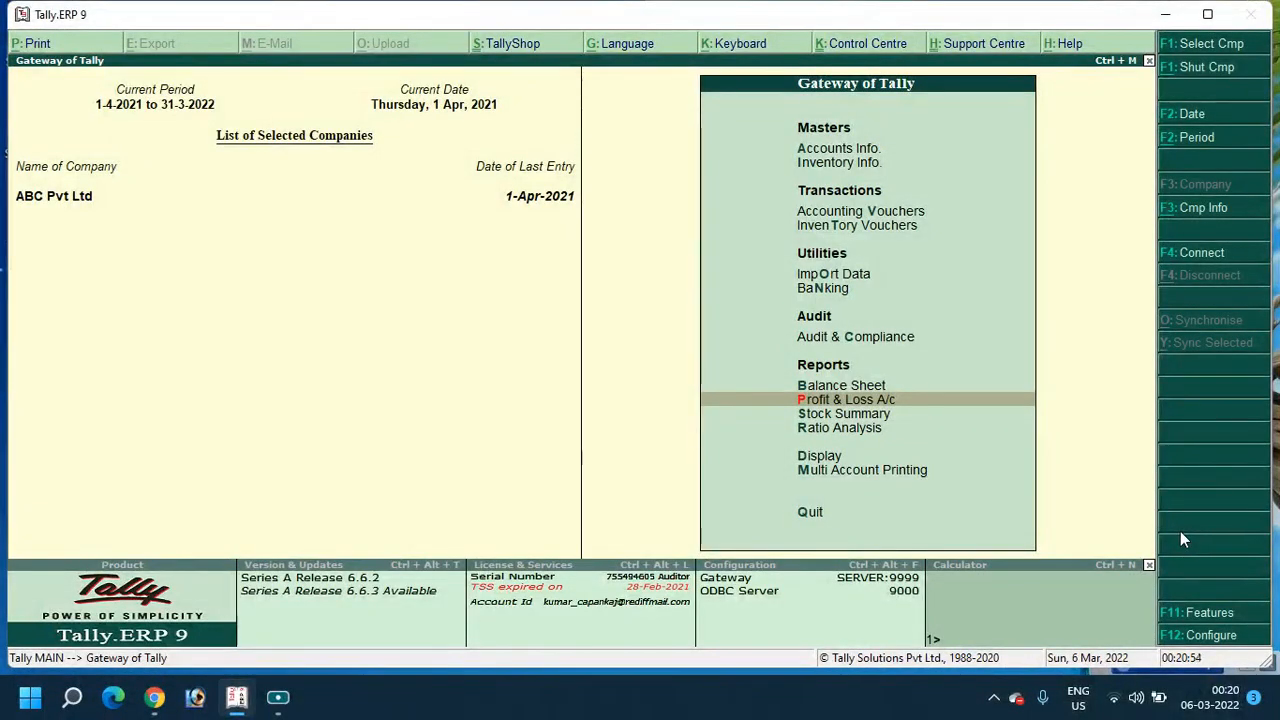
Open Accounting Vouchers from the Gateway and switch to a Credit Note voucher with Ctrl+F8
key(Up)
key(Up)
key(Up)
key(Up)
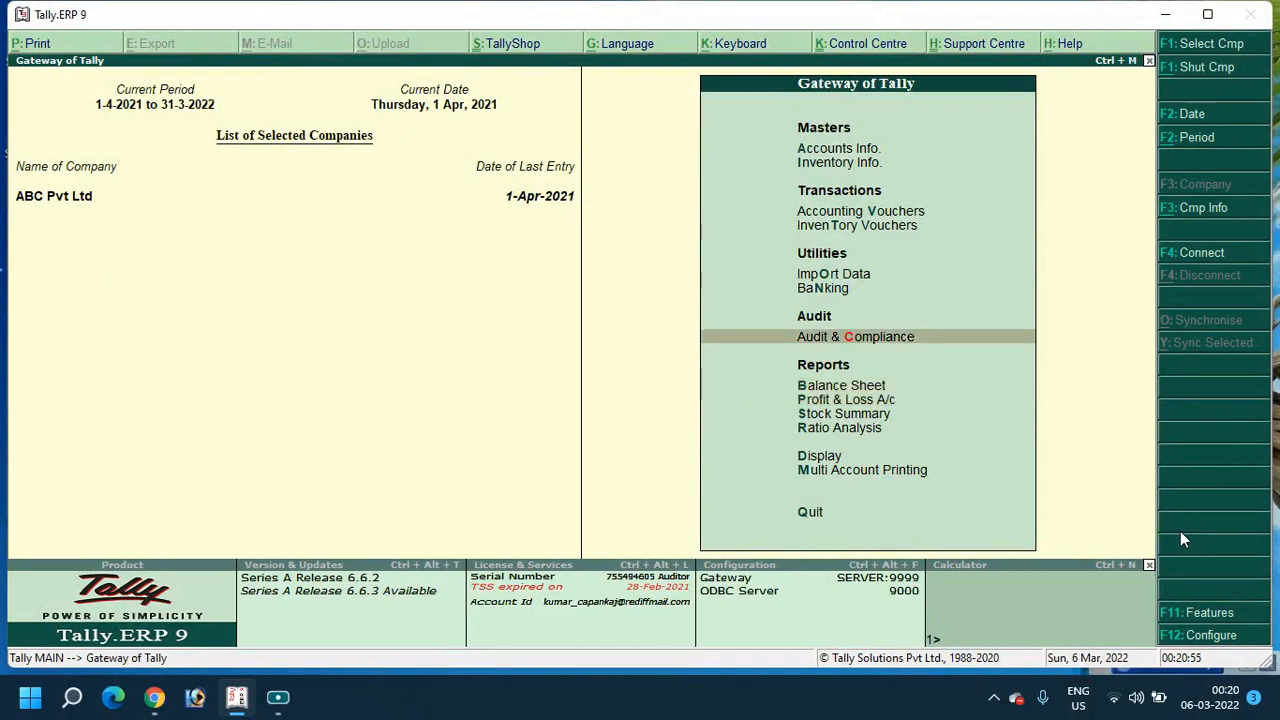
key(Up)
key(Up)
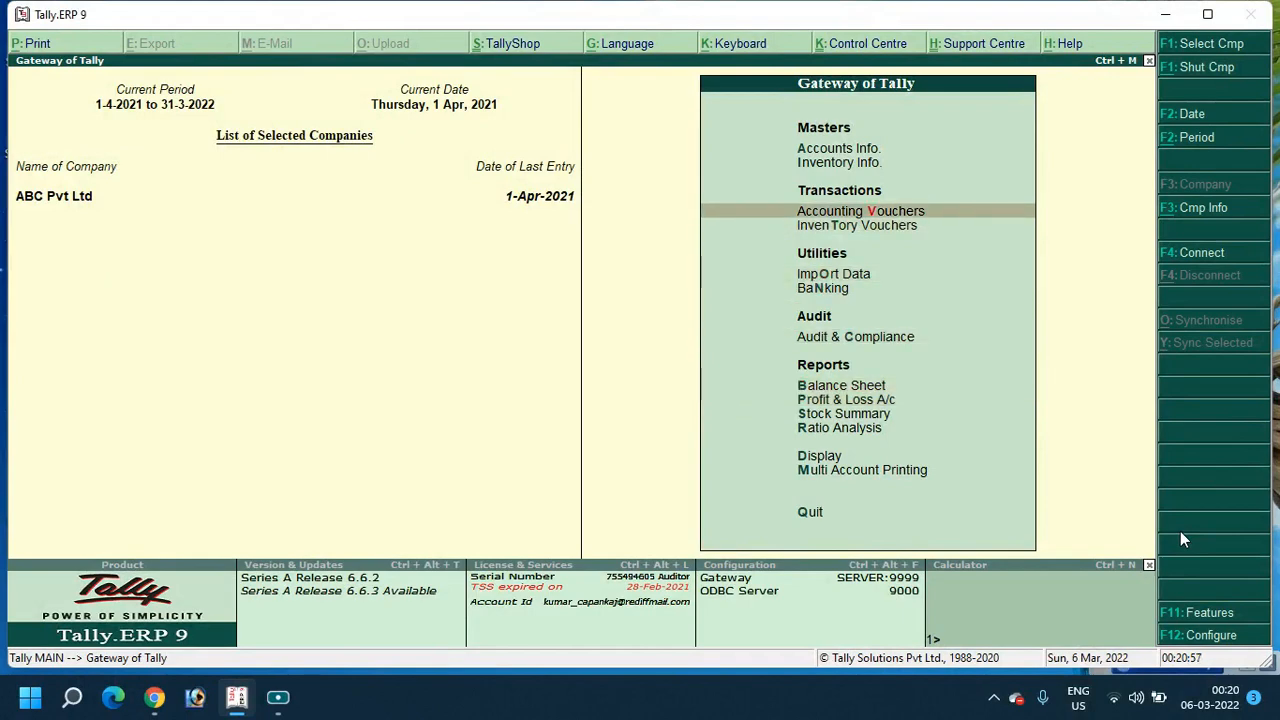
key(Return)
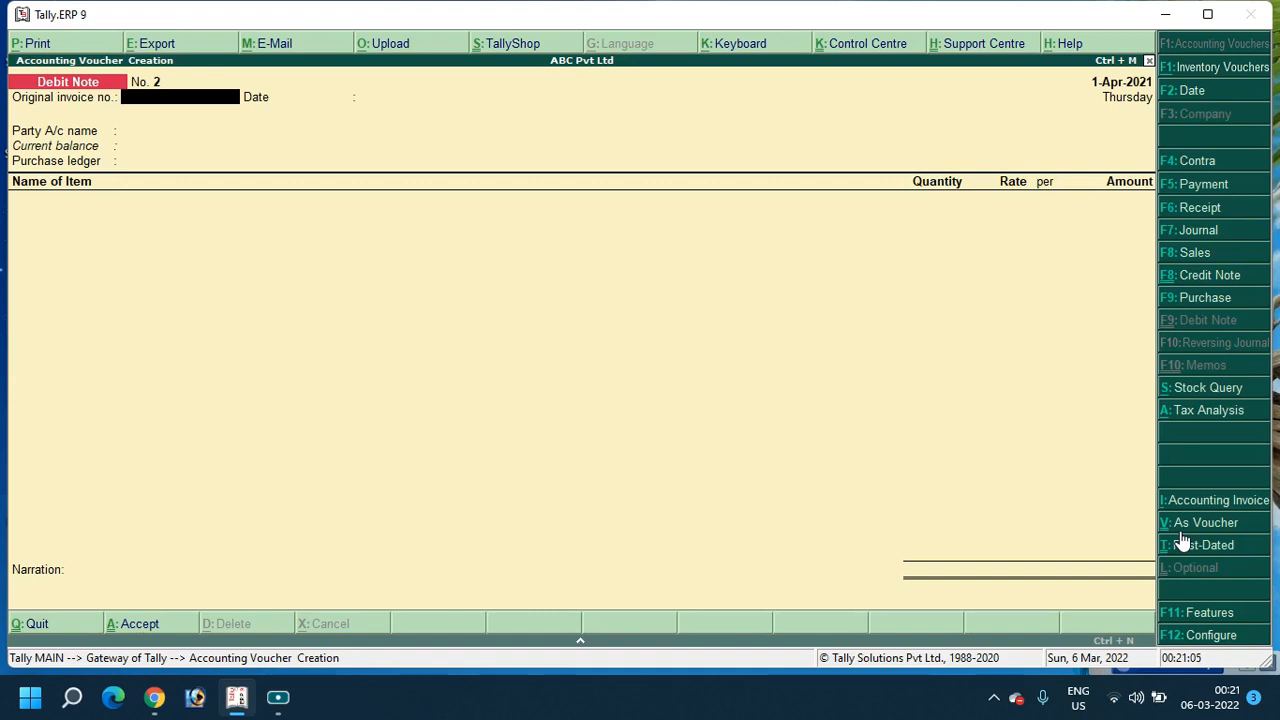
key(ctrl+F8)
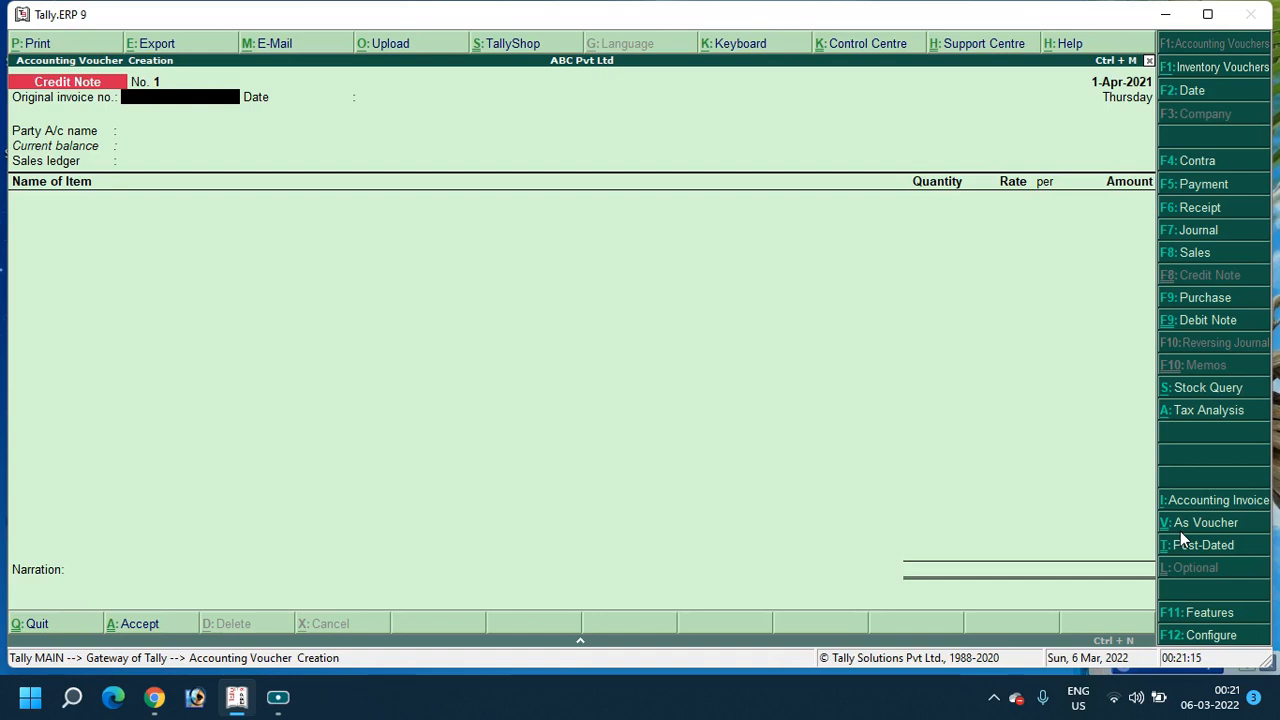
Enter invoice number Credit Note/21-22/001, keep date 1-Apr-2021, and select Rakesh Enterprises as party
text(Credit Note/2)
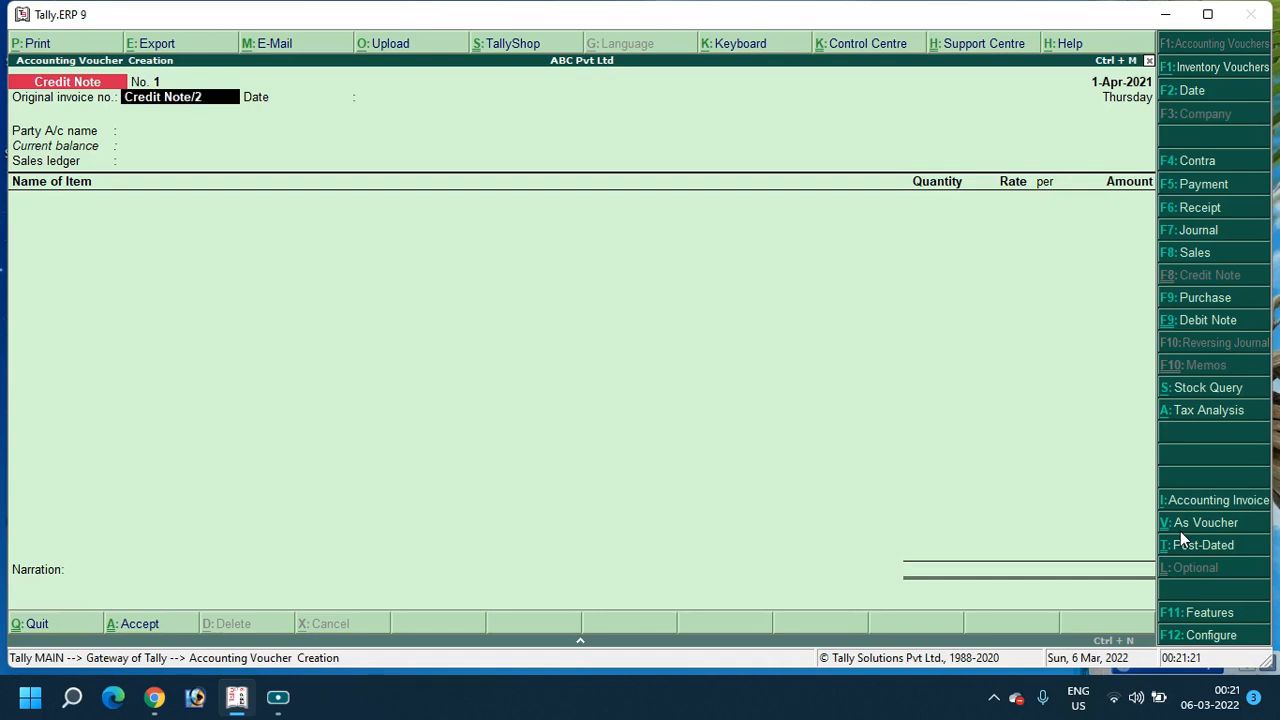
text(1-22/)
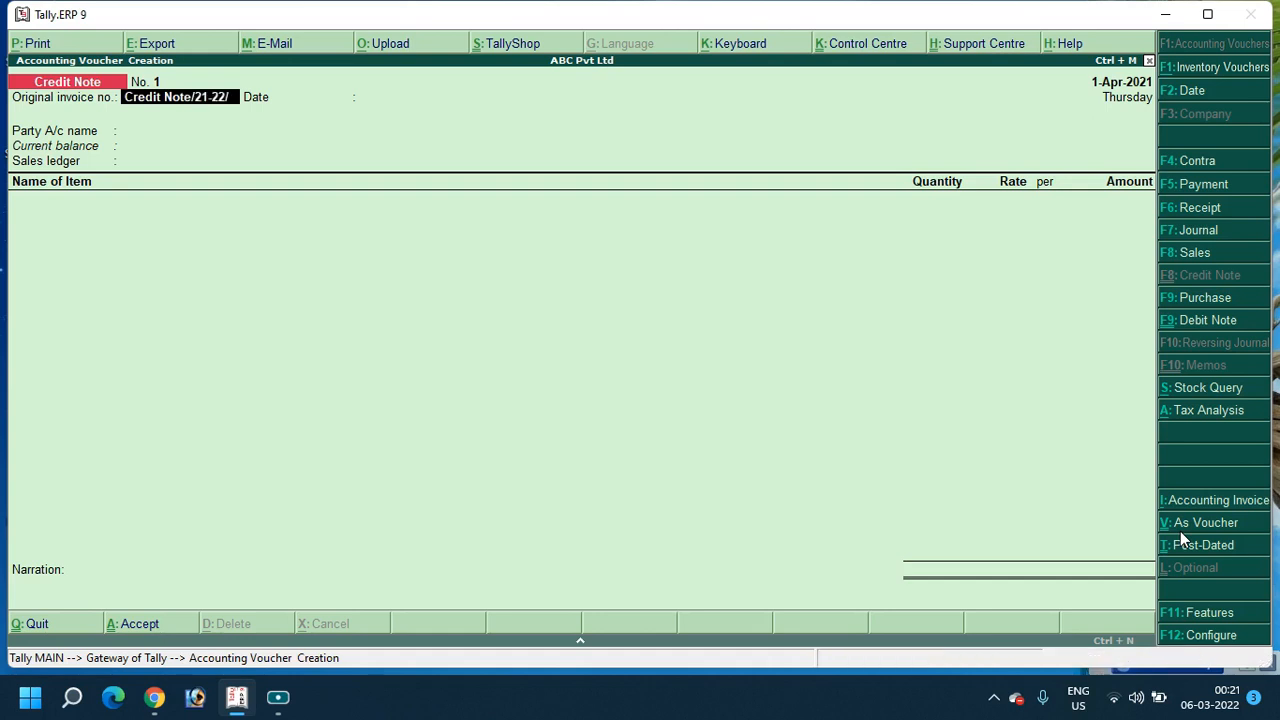
text(00)
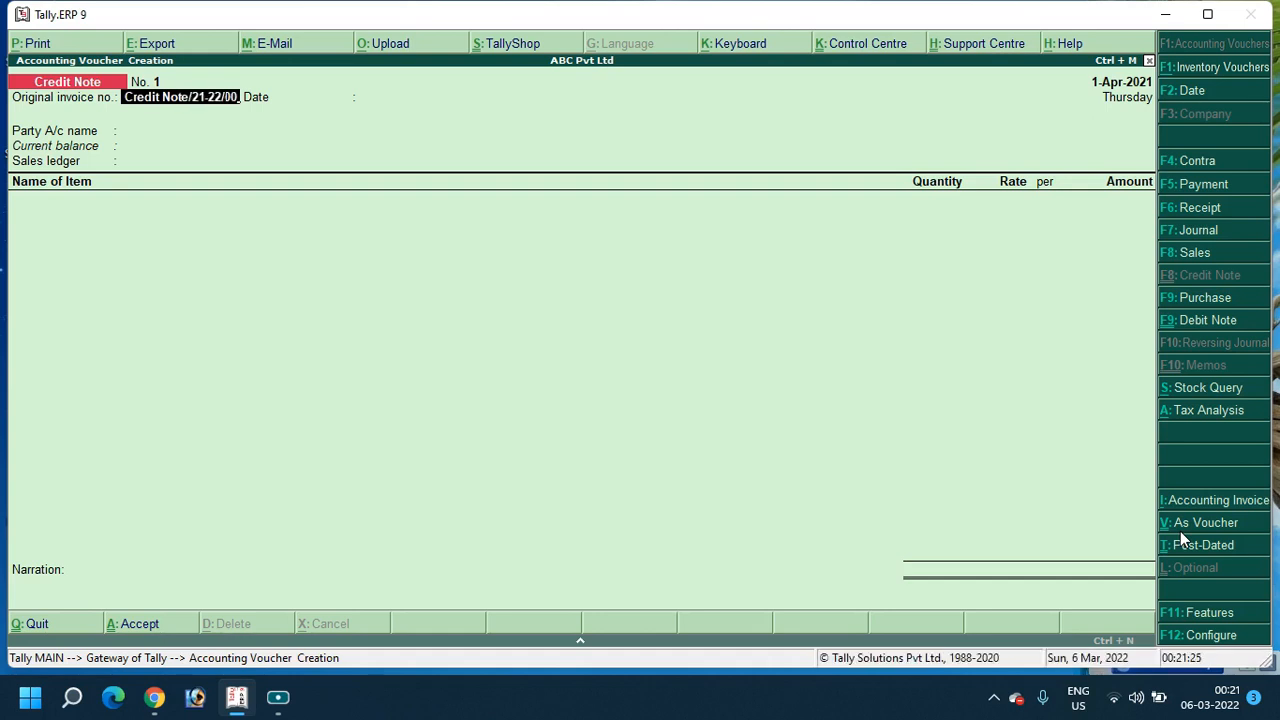
text(1)
key(Return)
key(Return)
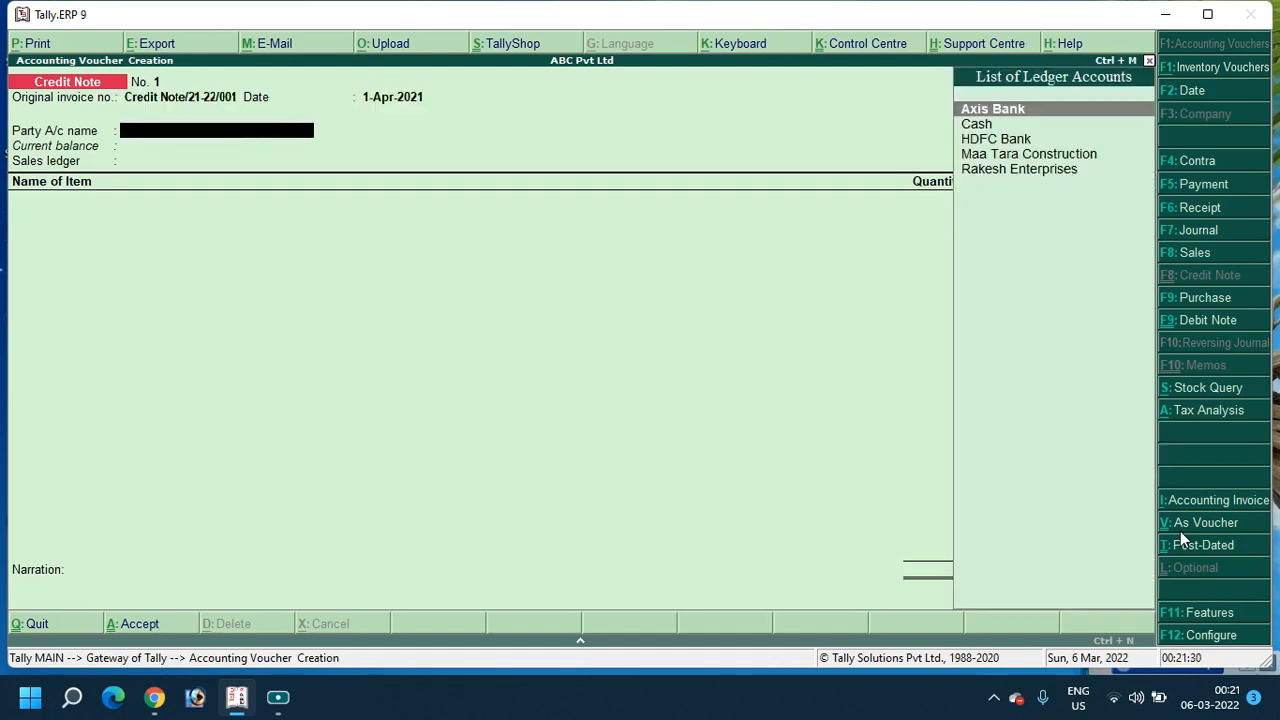
text(rak)
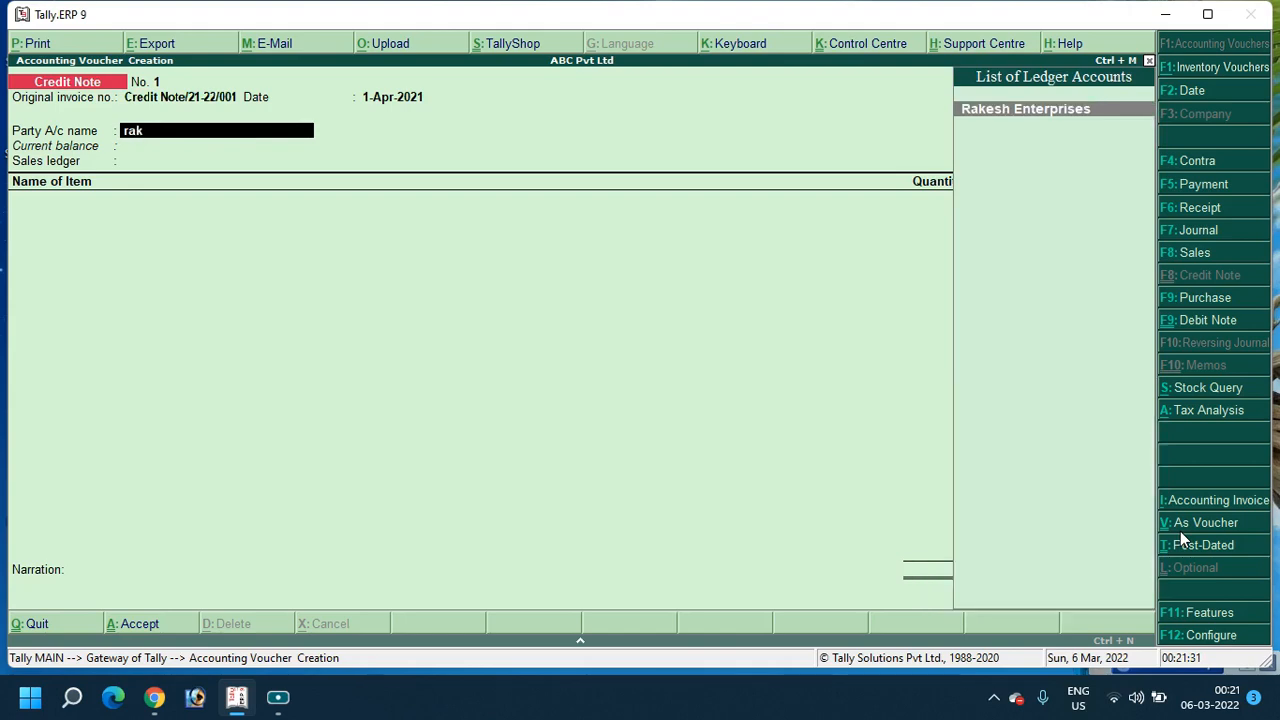
key(Return)
key(ctrl+a)
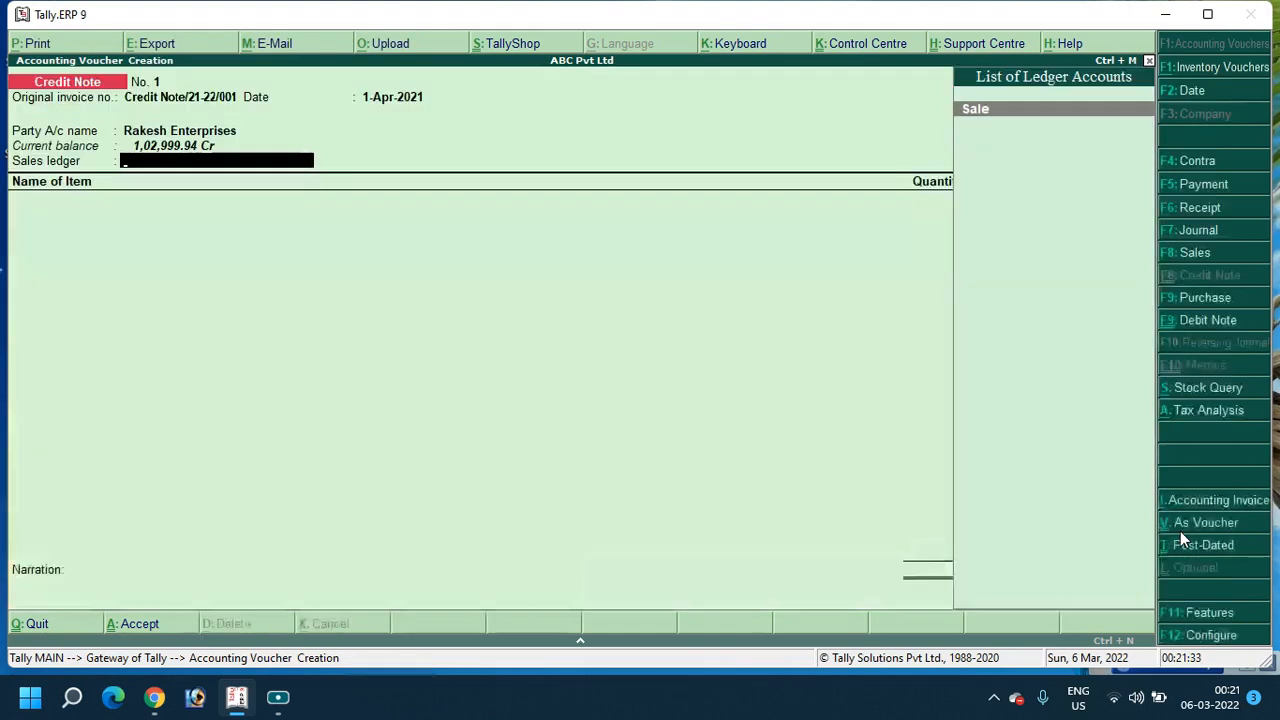
Re-accept Rakesh Enterprises' party details after backing out of its ledger alteration, then start a new sales ledger
key(BackSpace)
key(ctrl+Return)
key(Escape)
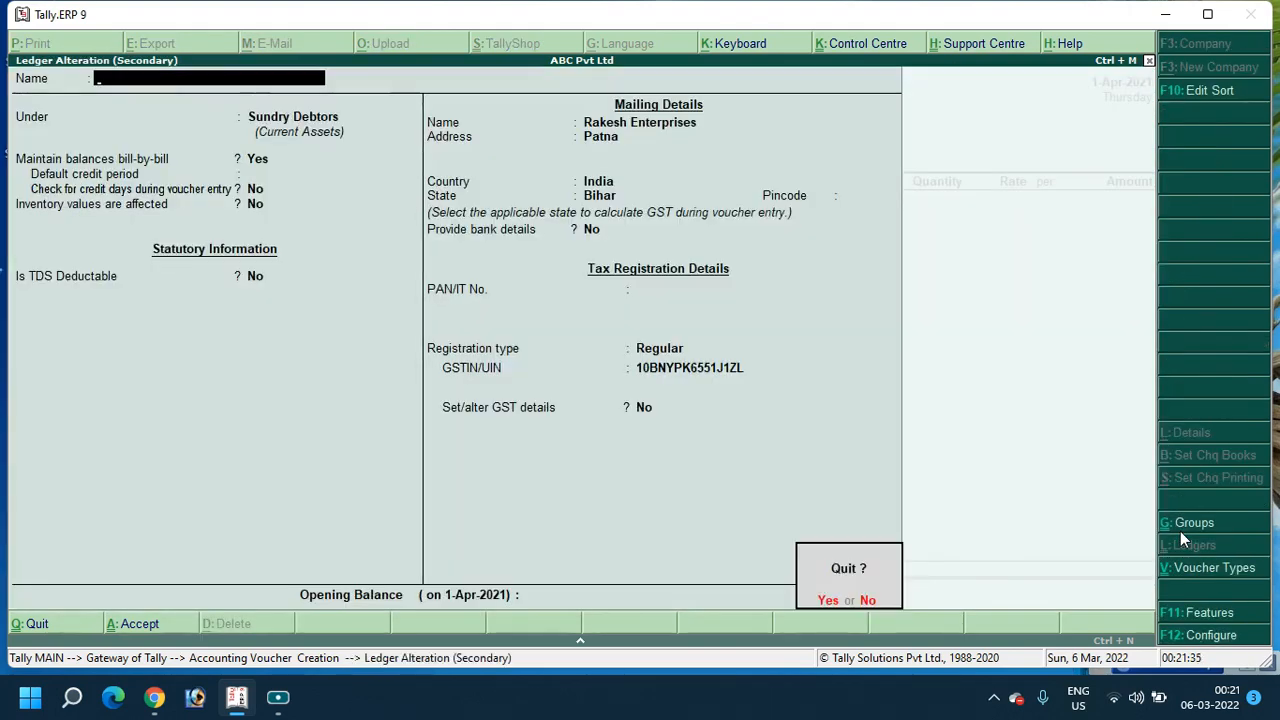
key(y)
key(Return)
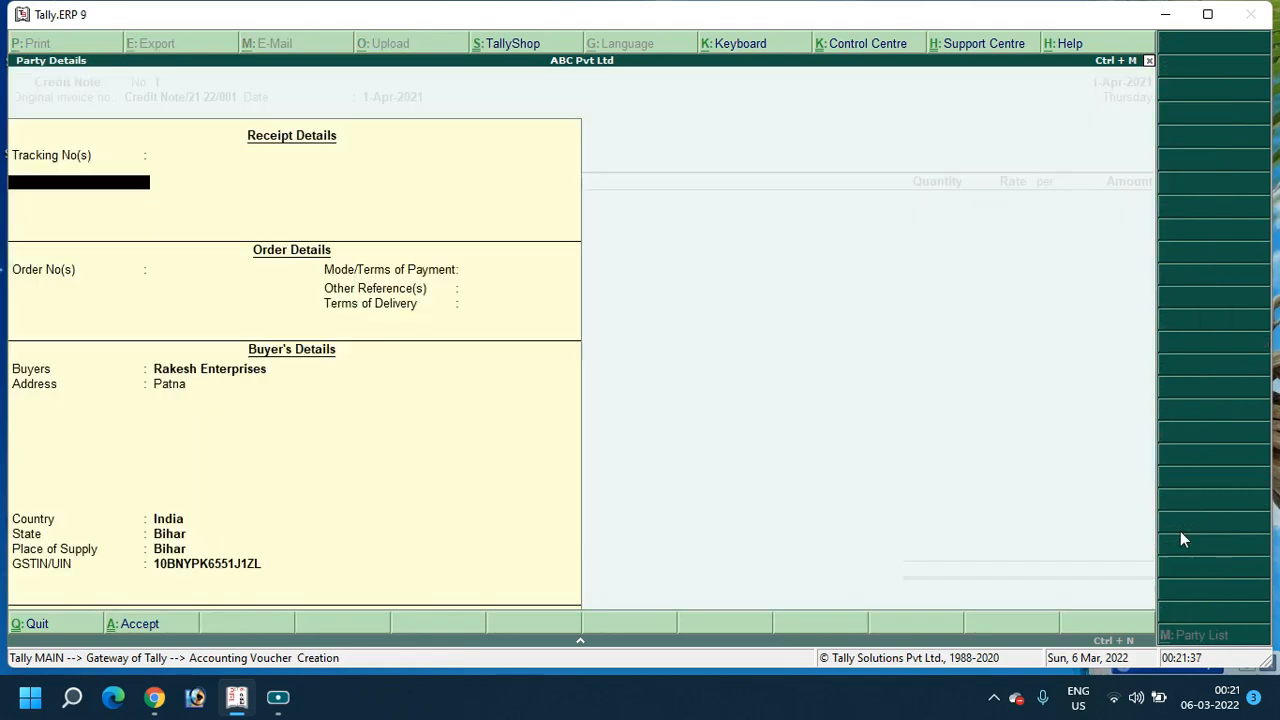
key(ctrl+a)
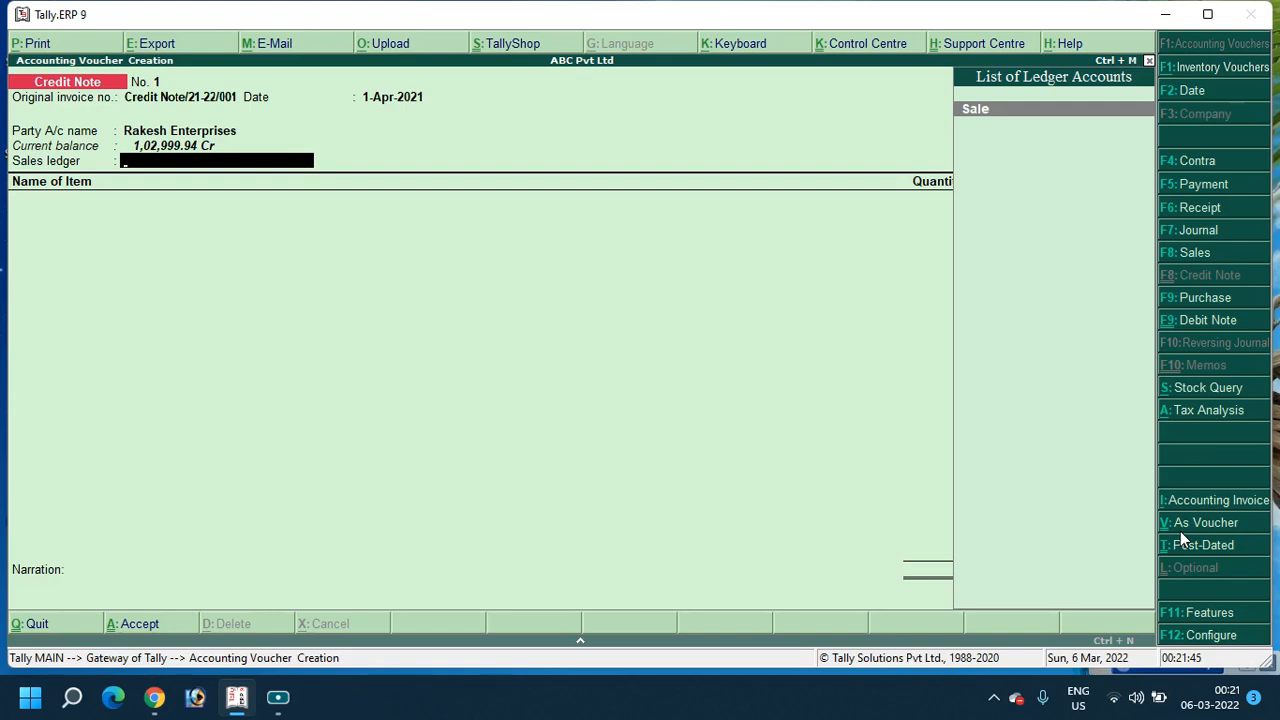
key(alt+c)
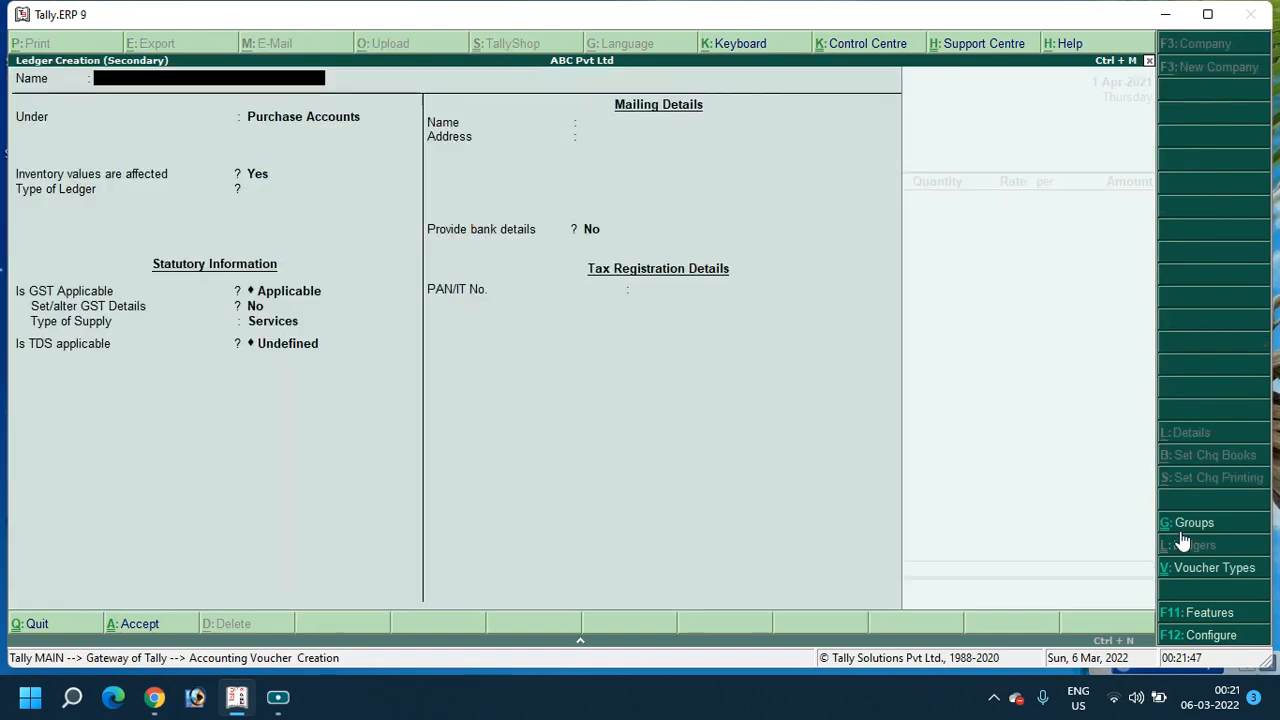
Create and save a 'Sale Return' ledger under Sales Accounts as the credit note's sales ledger
text(Sale)
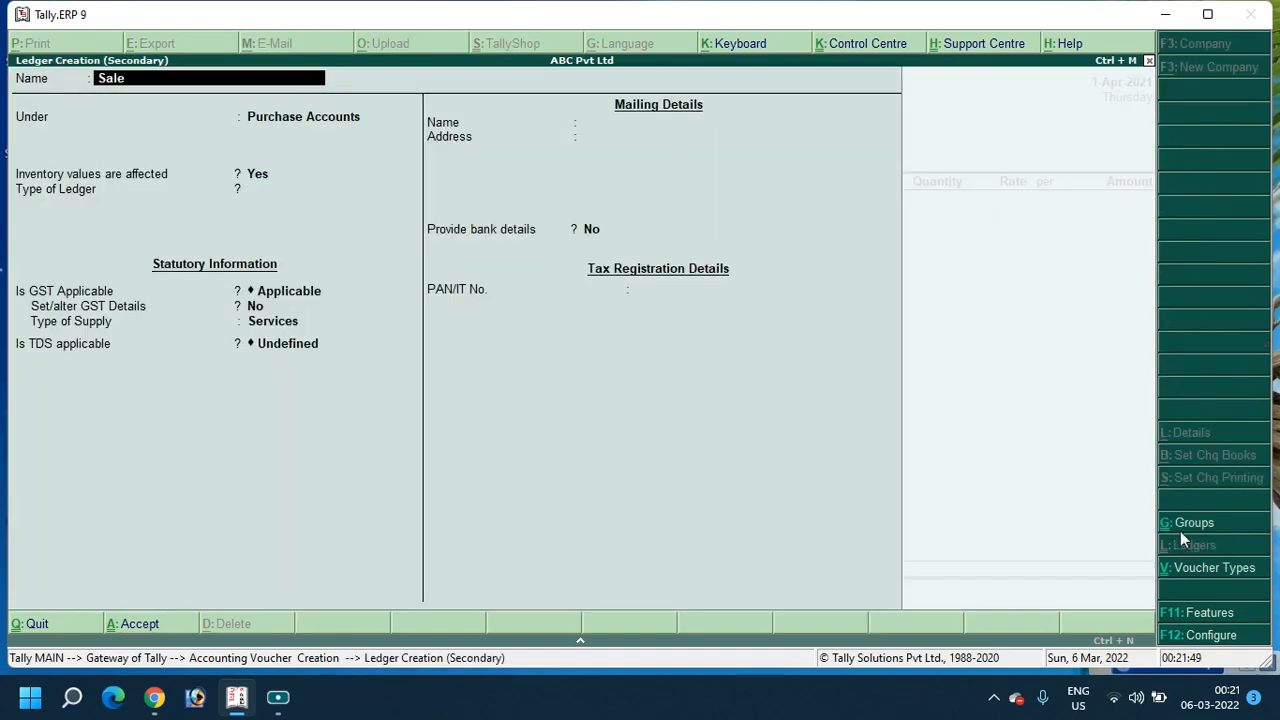
text( Return)
key(Return)
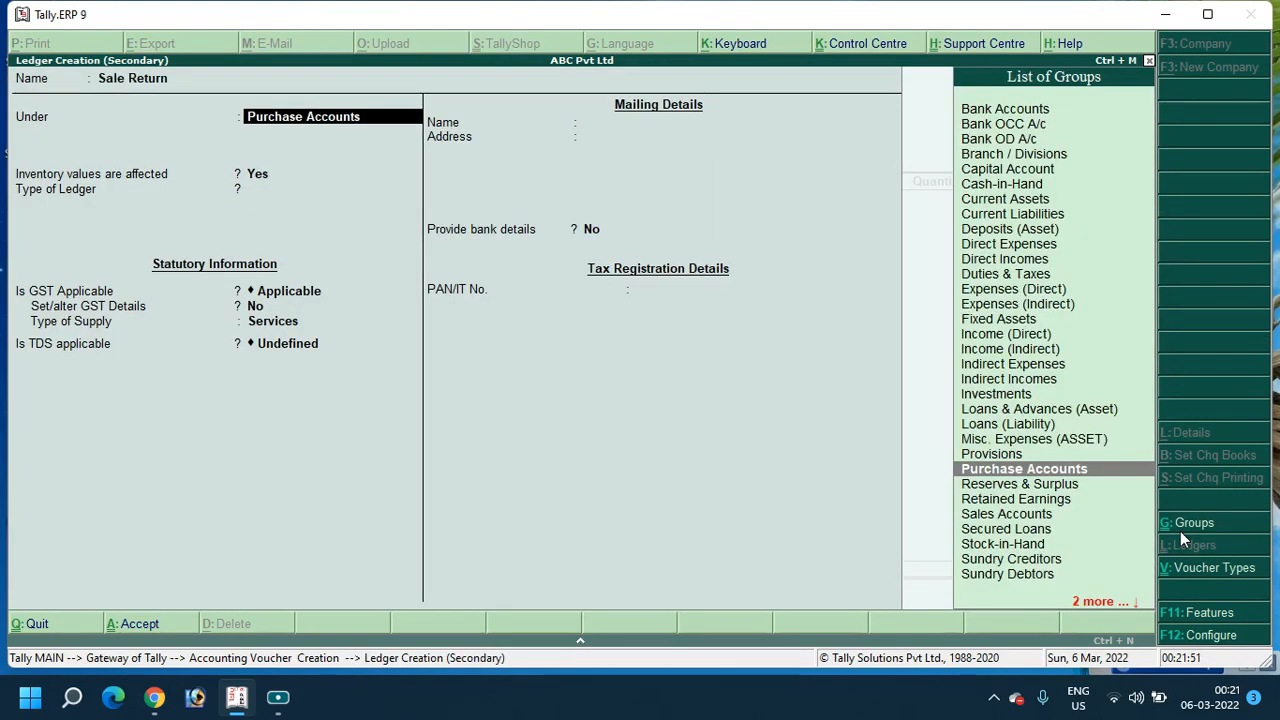
text(Sale)
key(Return)
key(Return)
key(Return)
key(Return)
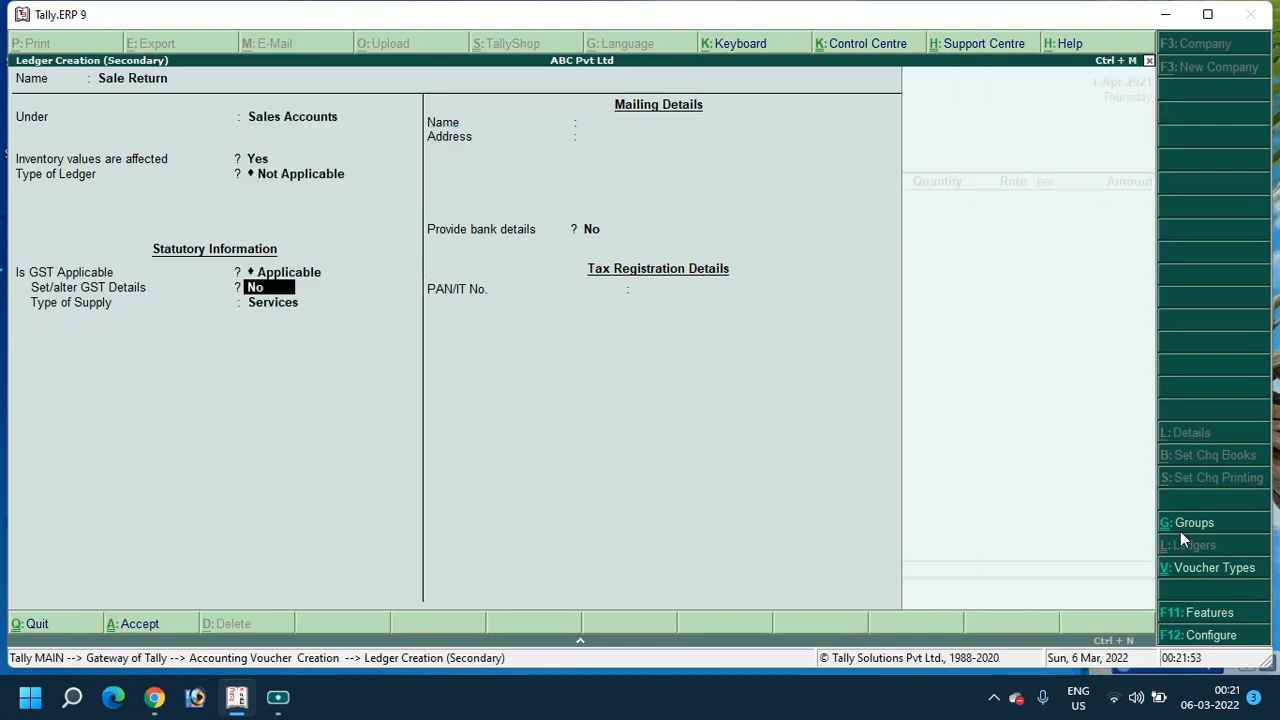
key(Return)
key(Return)
key(Return)
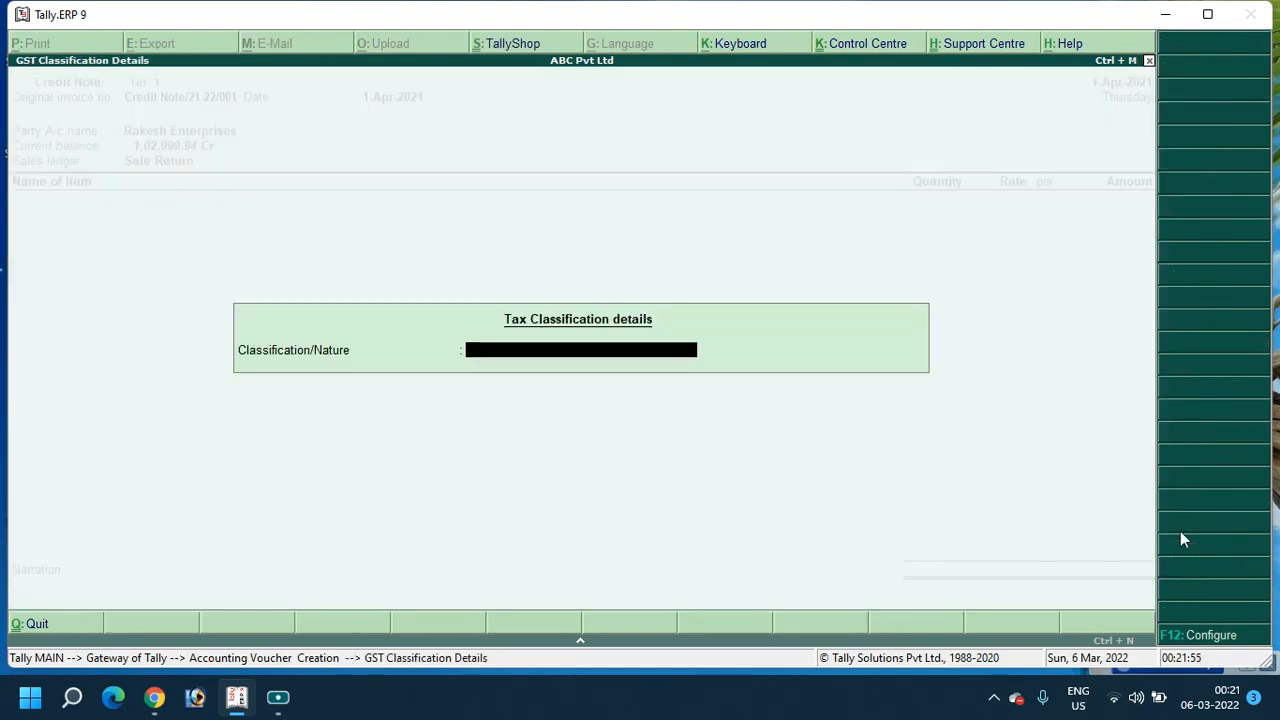
key(Return)
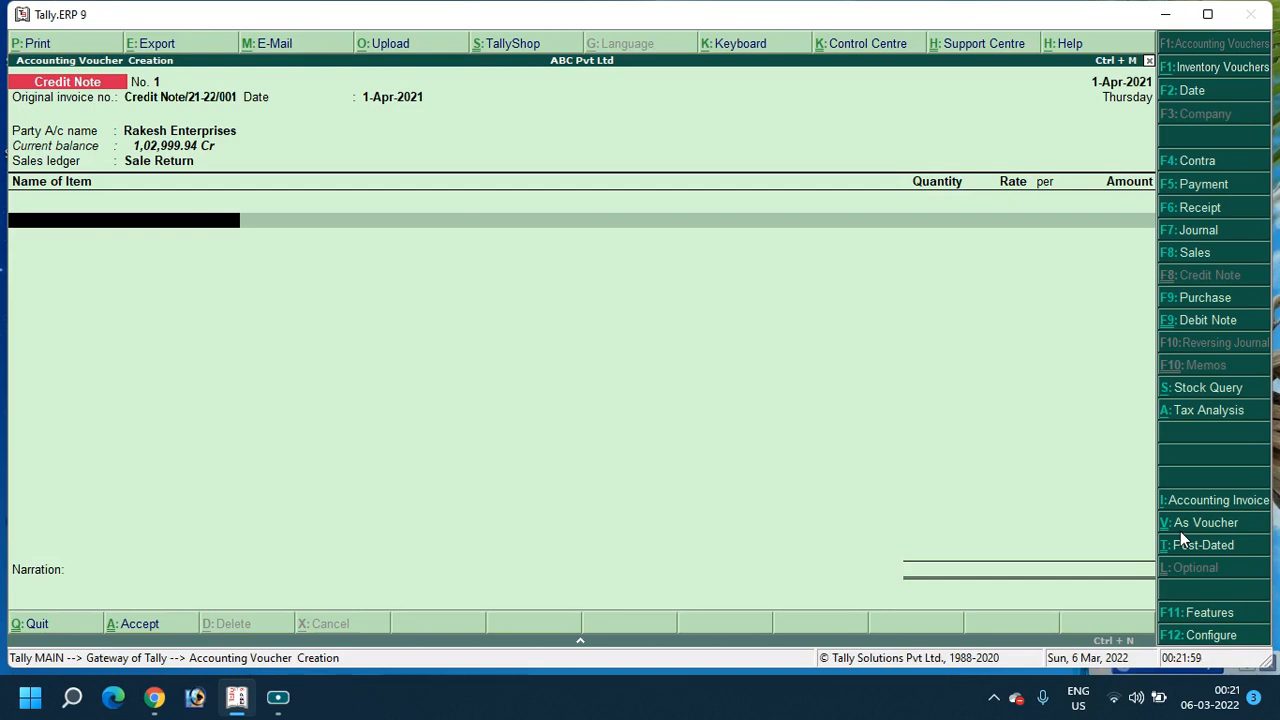
Enter the returned item: 30 Bg of Lafarge Cement at 350.00
text(Ce)
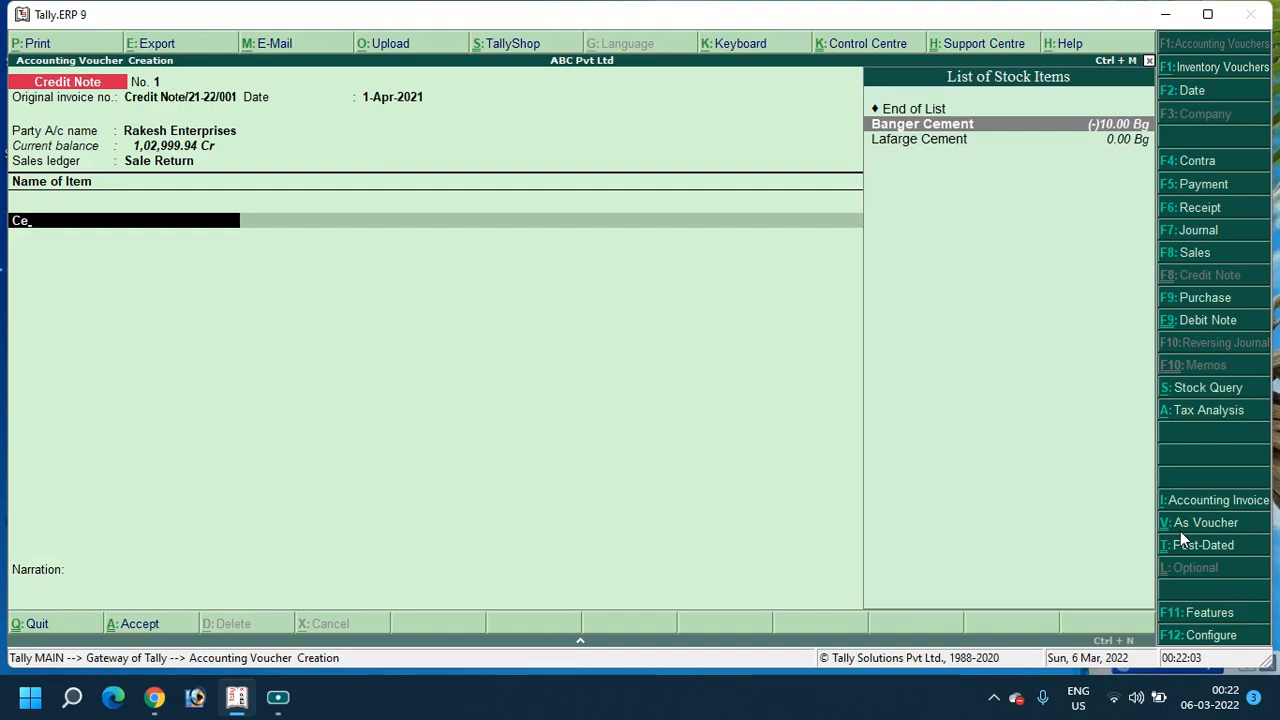
key(Down)
key(Return)
key(Return)
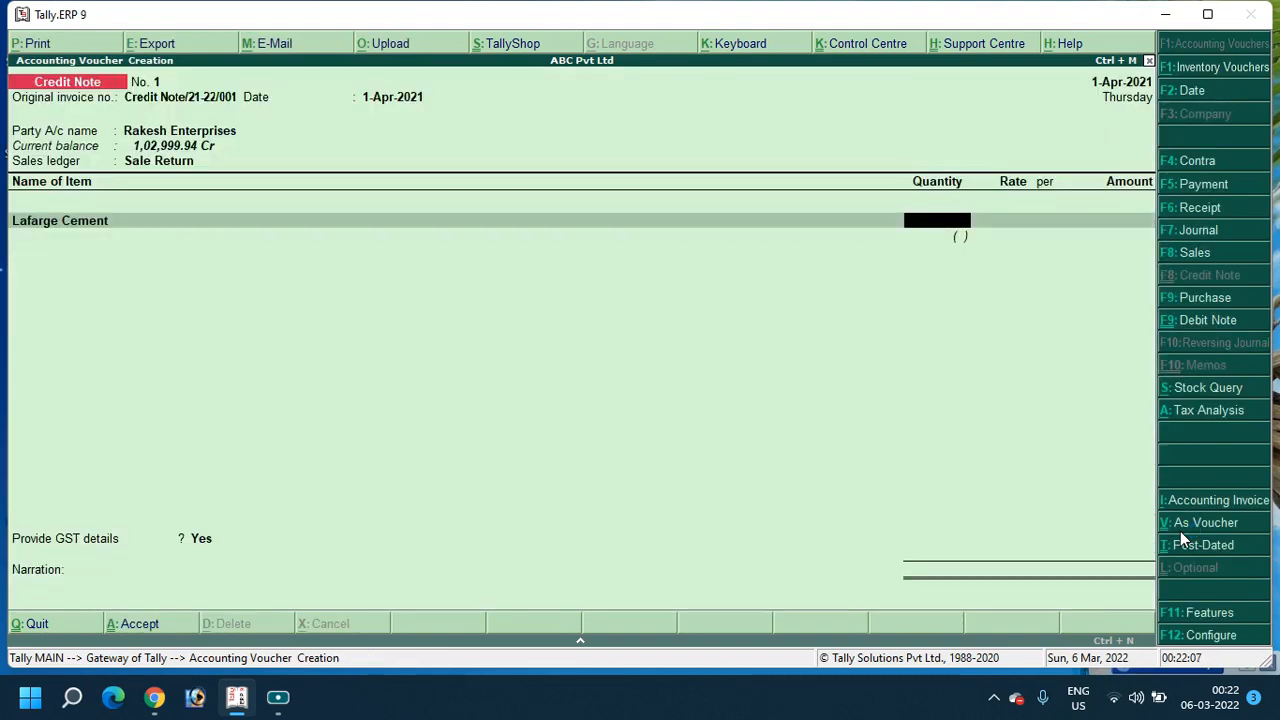
text(30)
key(Return)
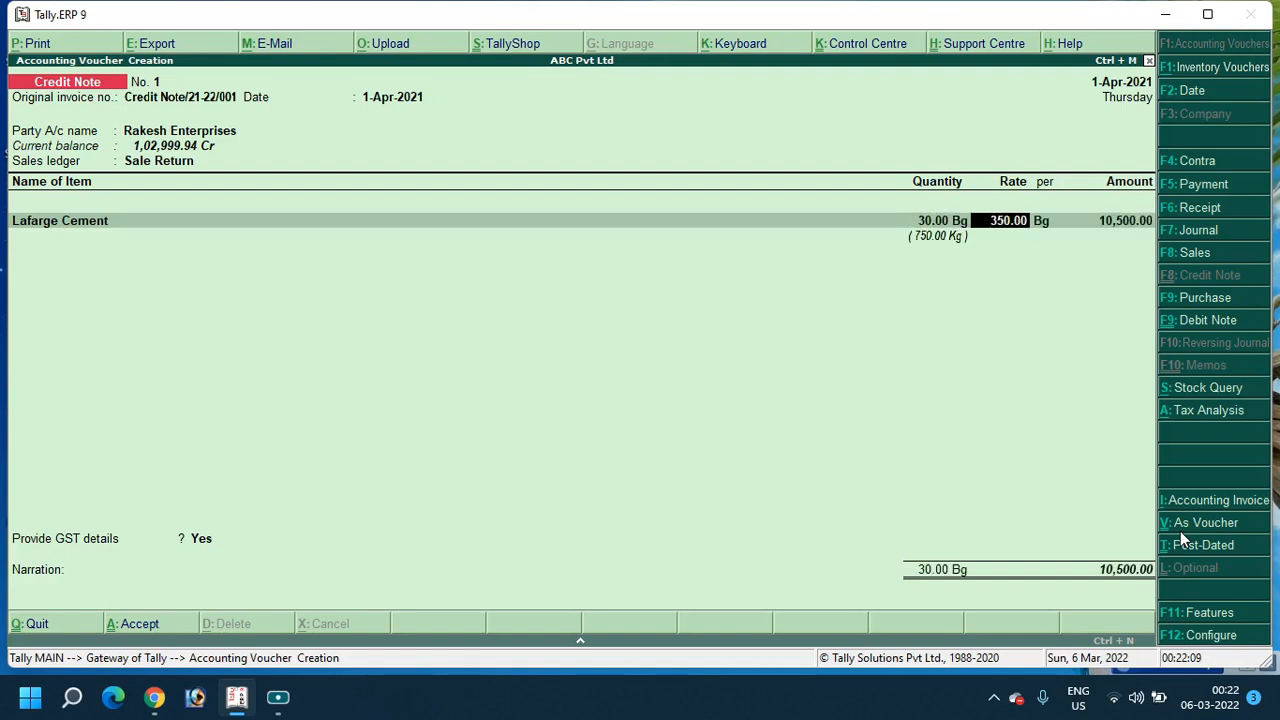
key(Return)
key(Return)
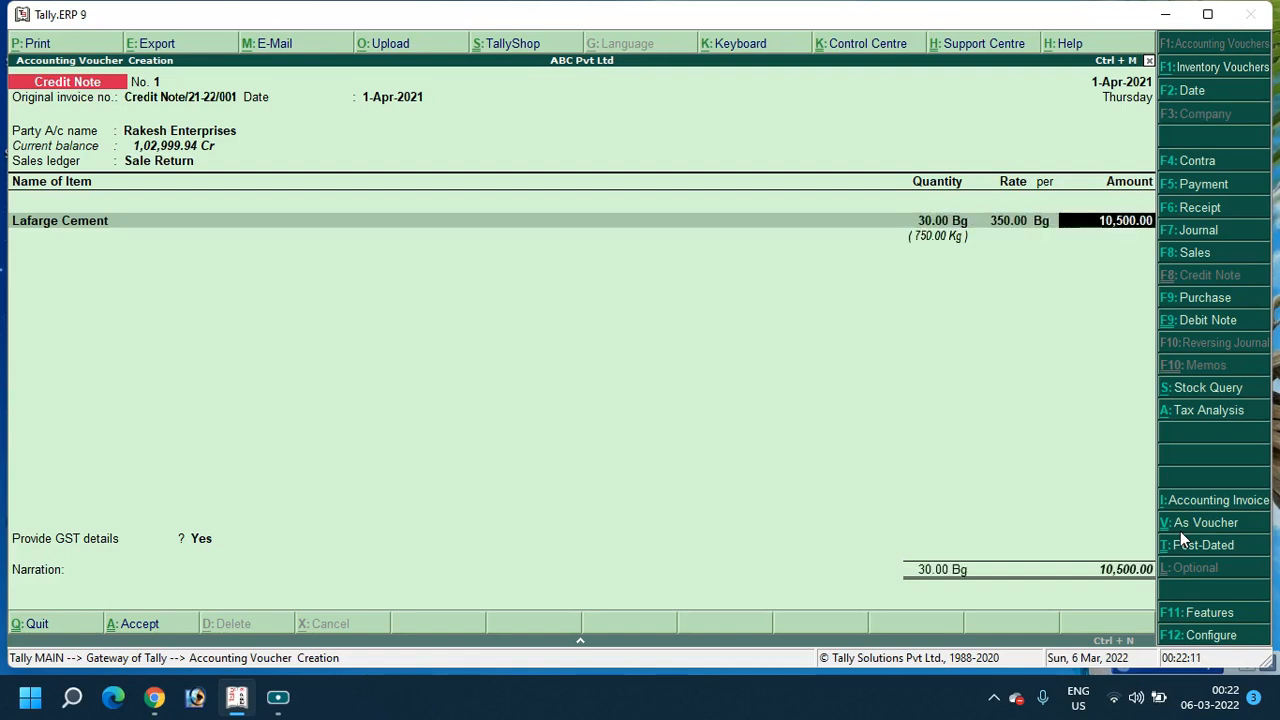
key(Return)
key(Return)
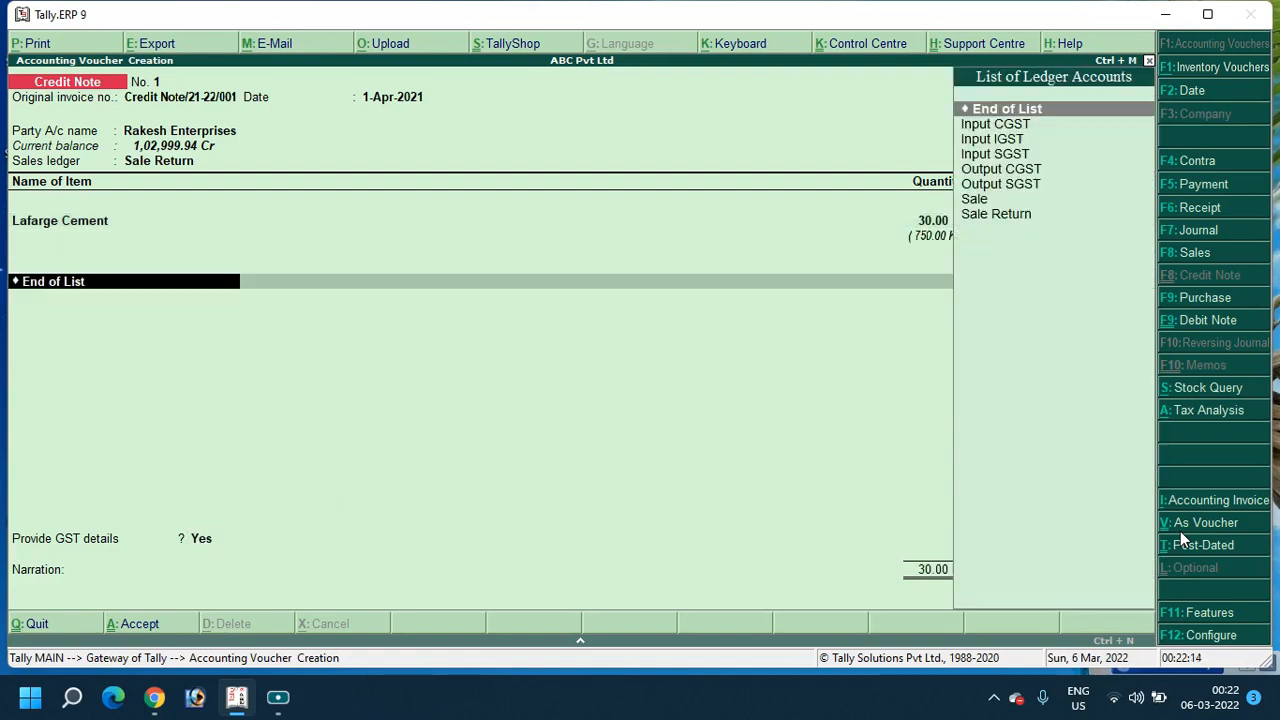
Add Output CGST and Output SGST ledgers at 1,470.00 each
text(Cgst)
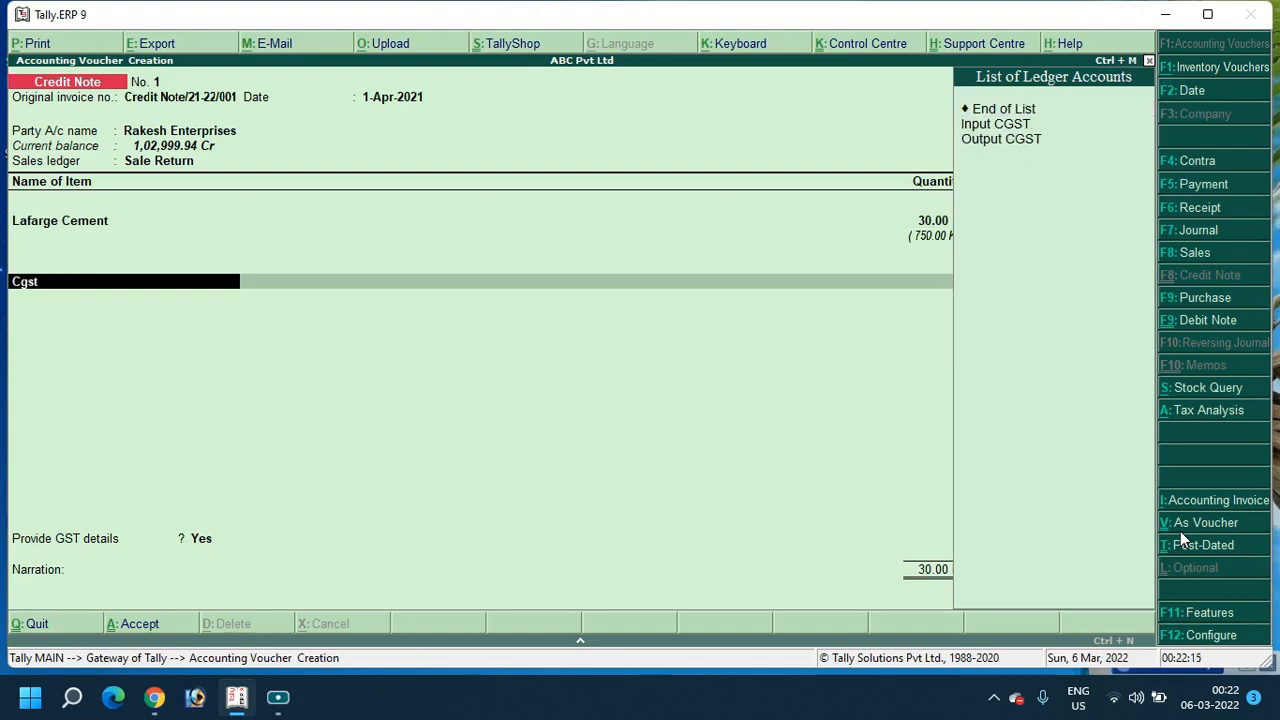
key(Down)
key(Down)
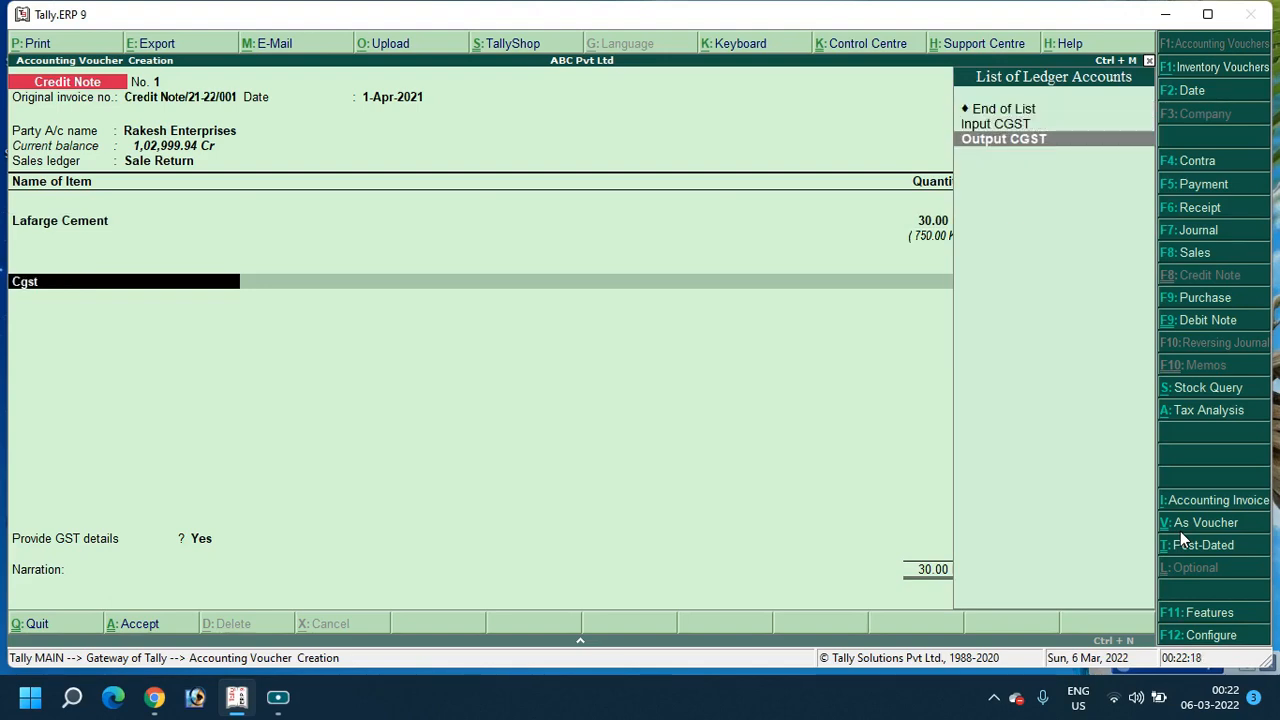
key(Return)
key(Return)
key(Return)
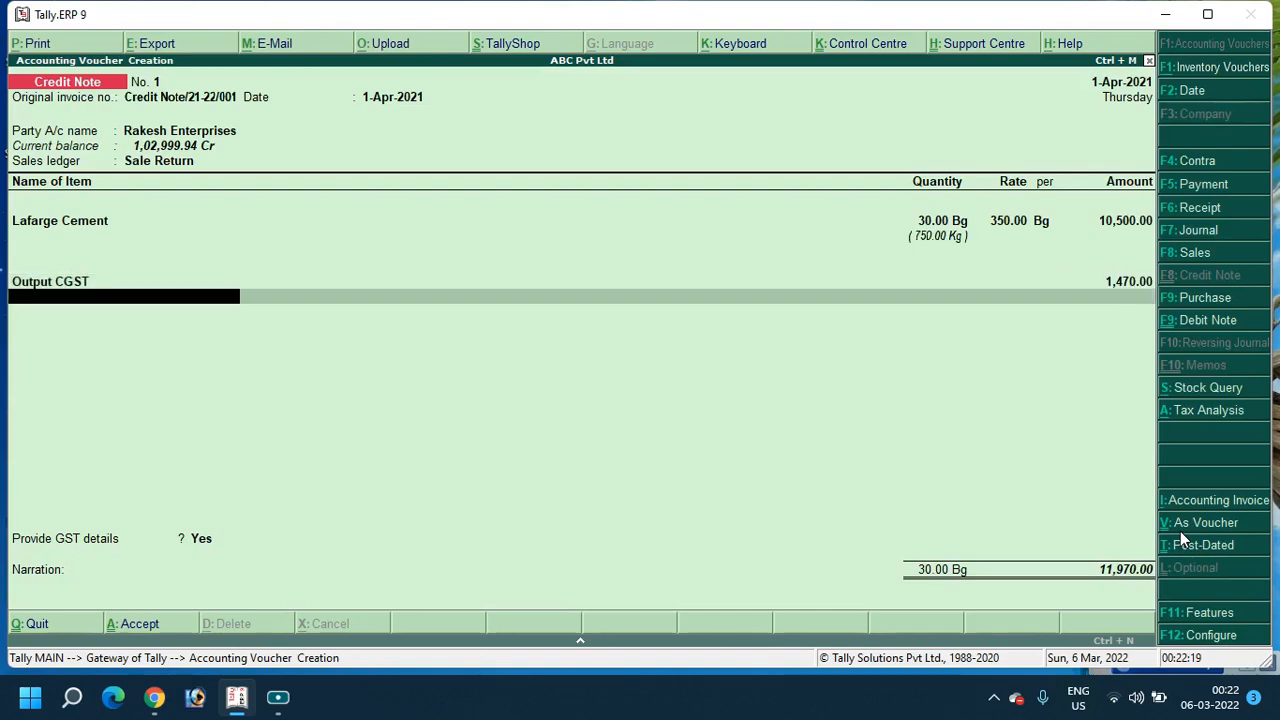
text(Sg)
key(Down)
key(Down)
key(Return)
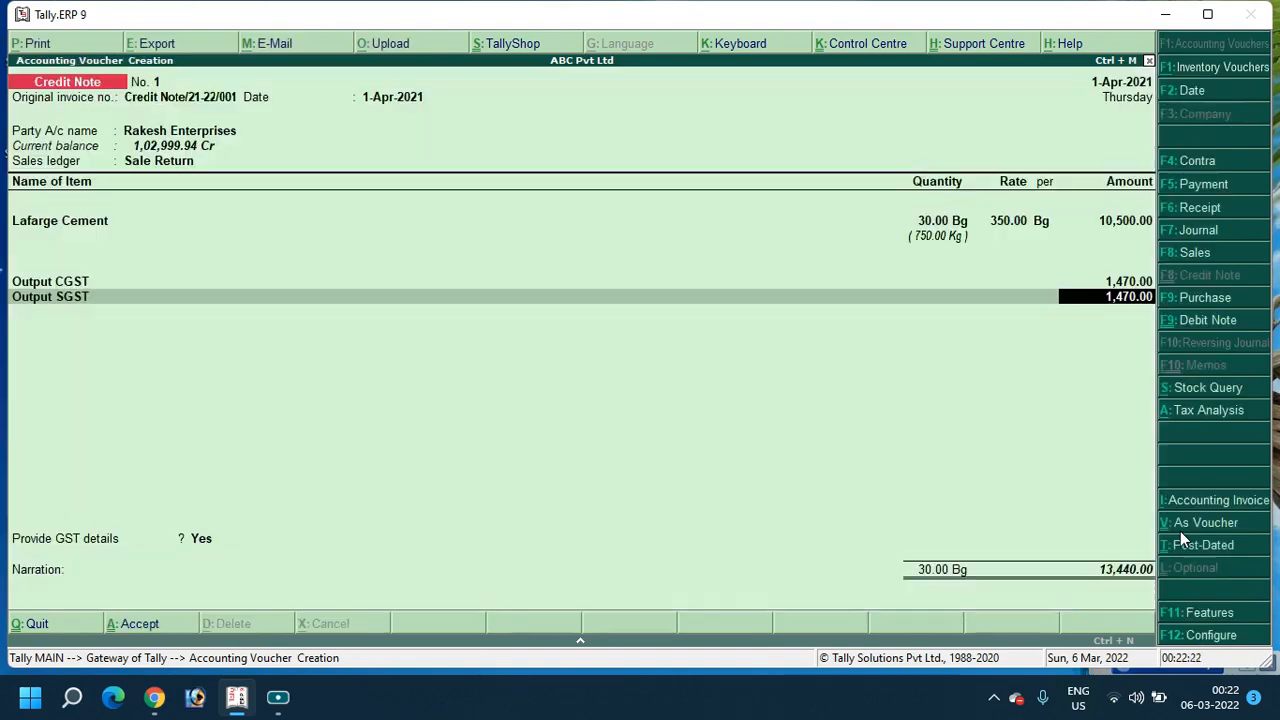
key(Return)
key(Return)
key(Down)
Set Provide GST details to No and save the 13,440.00 credit note
key(Return)
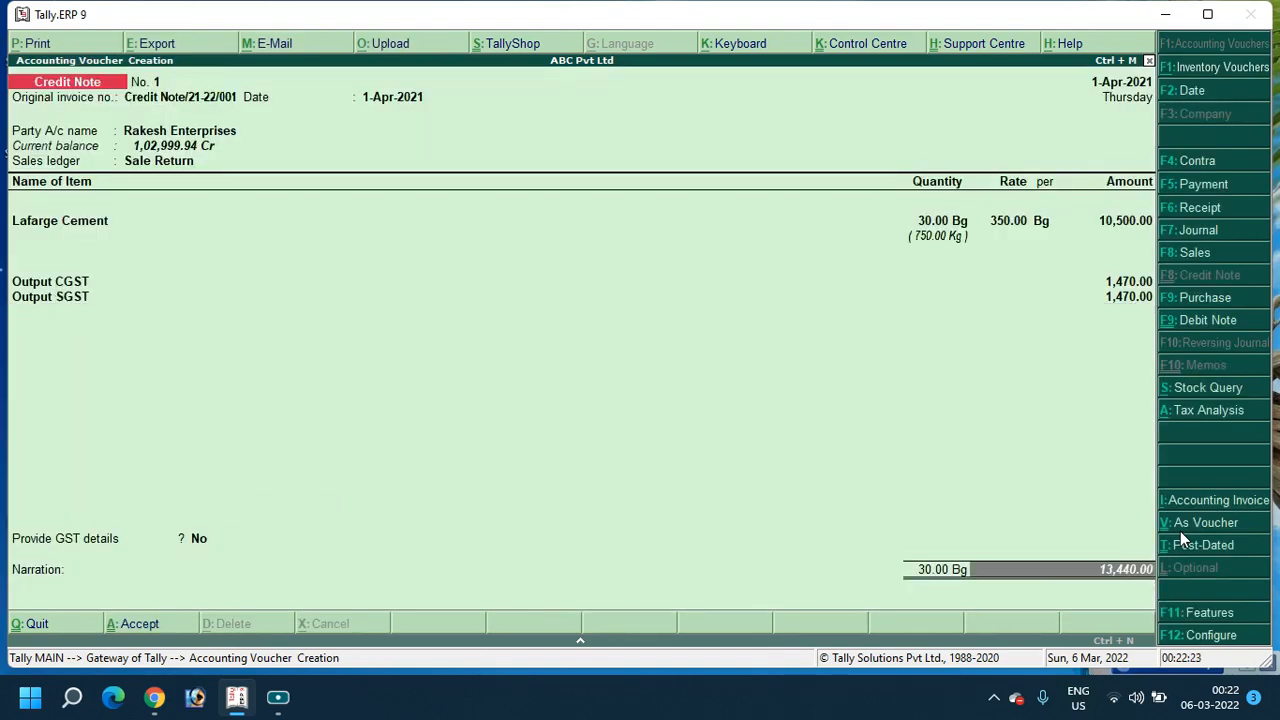
key(Return)
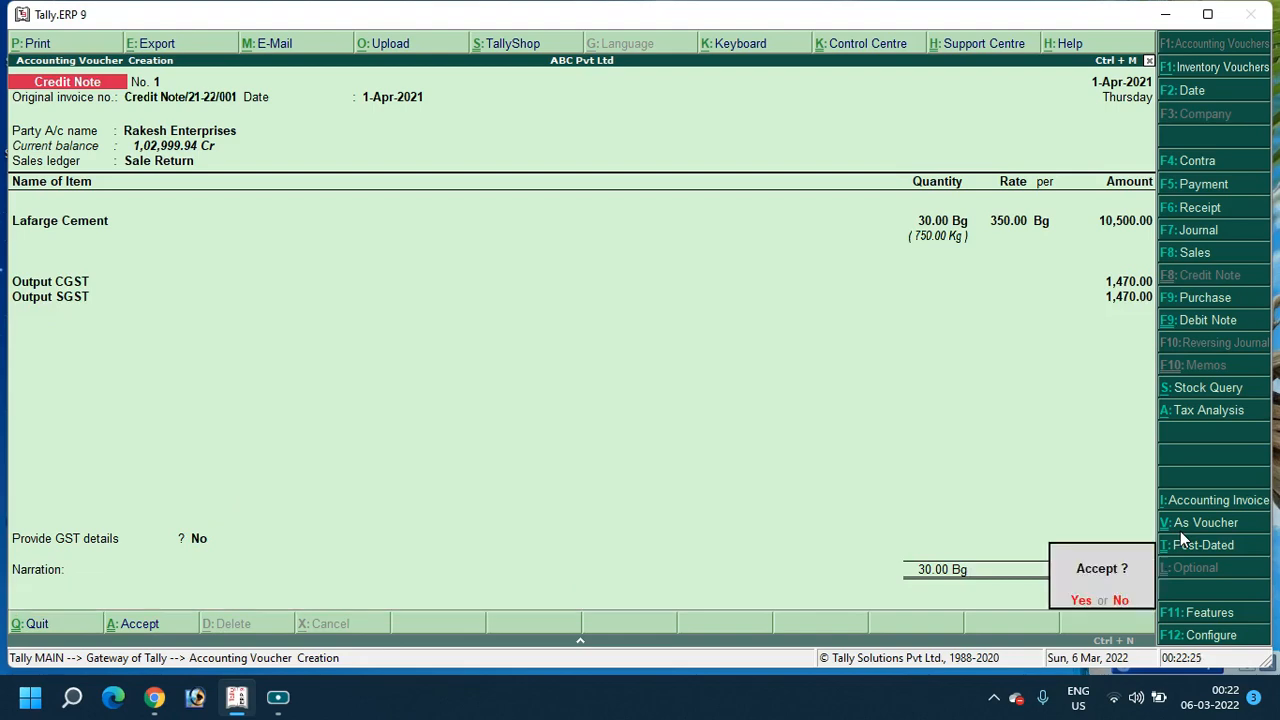
key(Return)
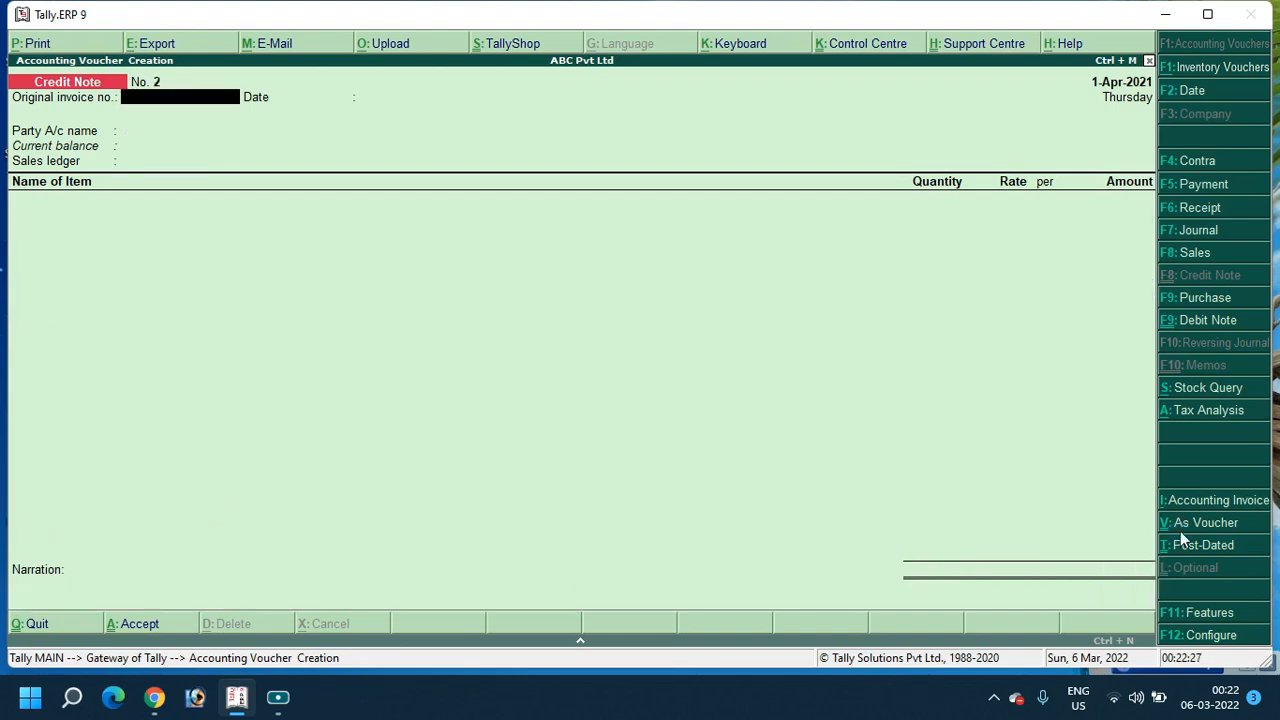
Leave the credit note and open the Sales Accounts group from the Profit & Loss report
key(Escape)
key(Return)
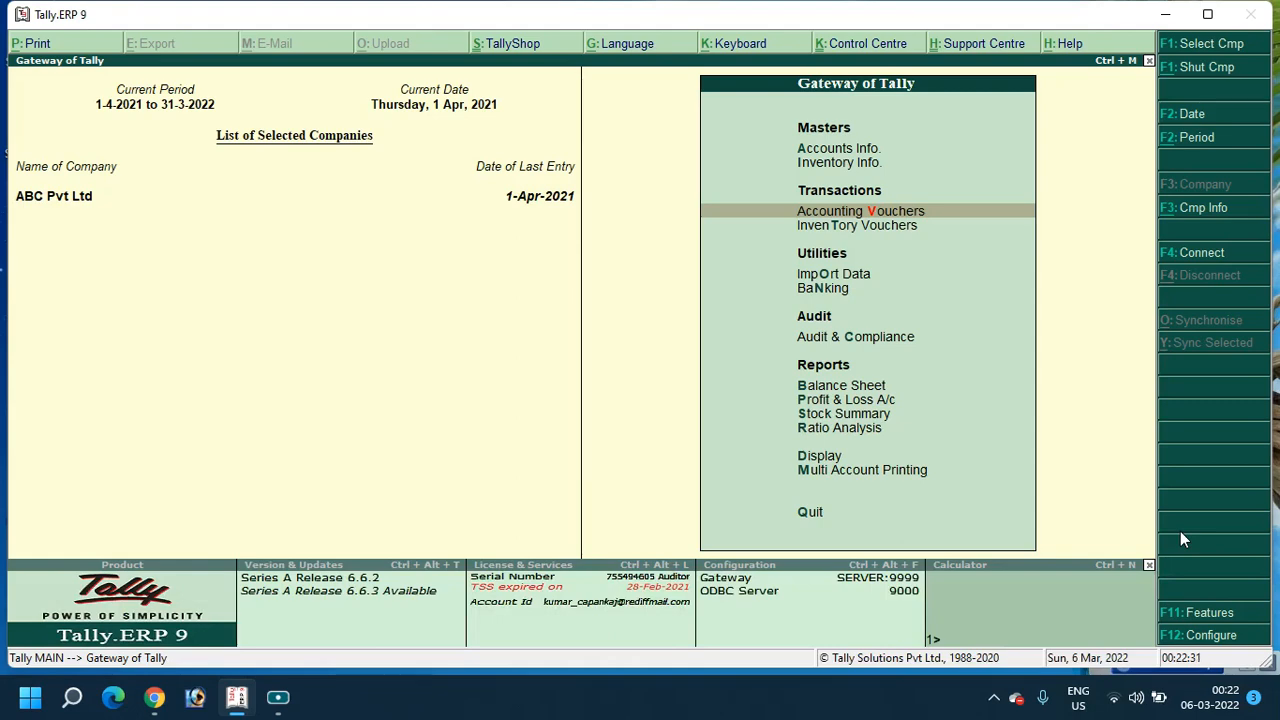
key(p)
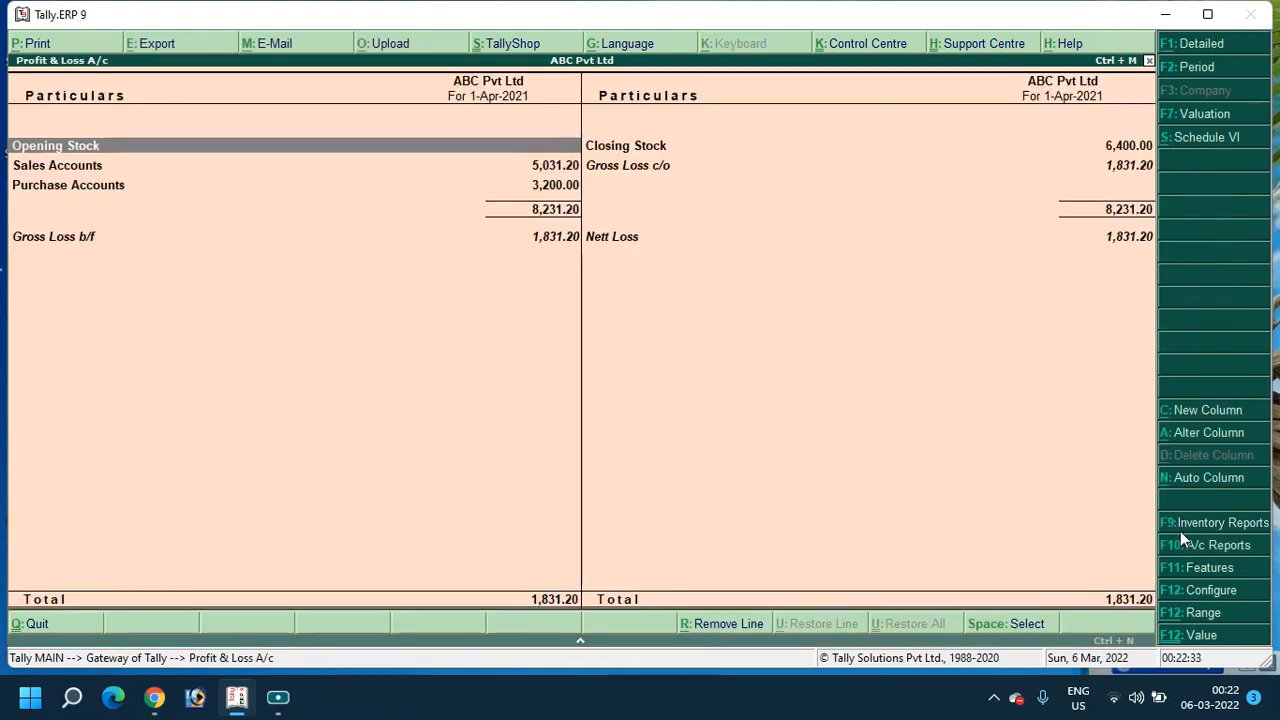
key(Right)
key(Down)
key(Up)
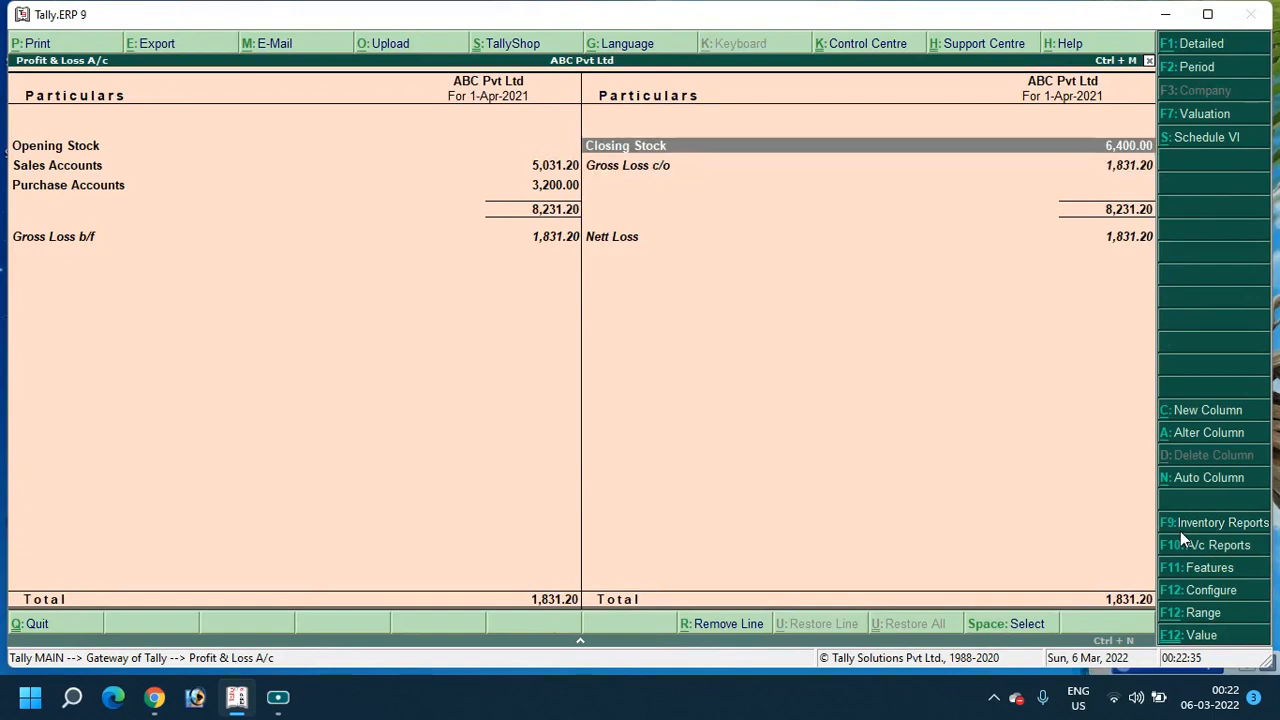
key(Left)
key(Down)
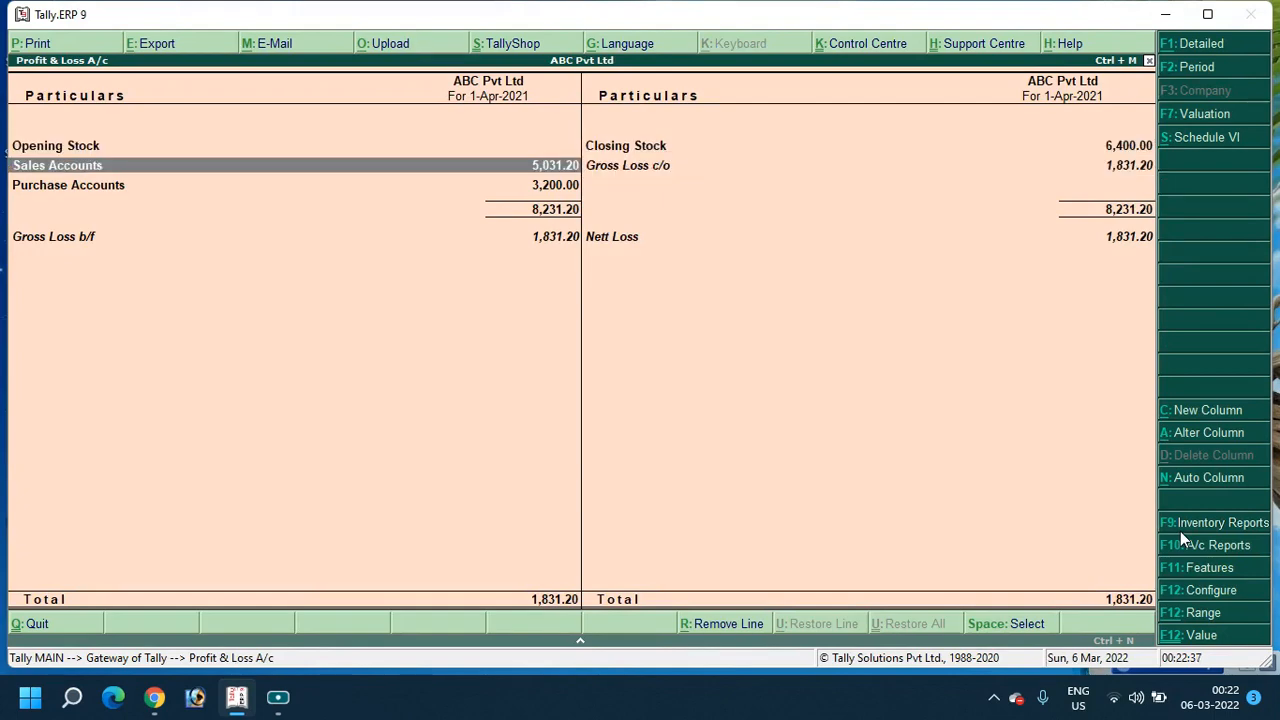
key(Return)
Compare the Sale and Sale Return ledgers, then drill into the Sale ledger's monthly summary
key(Down)
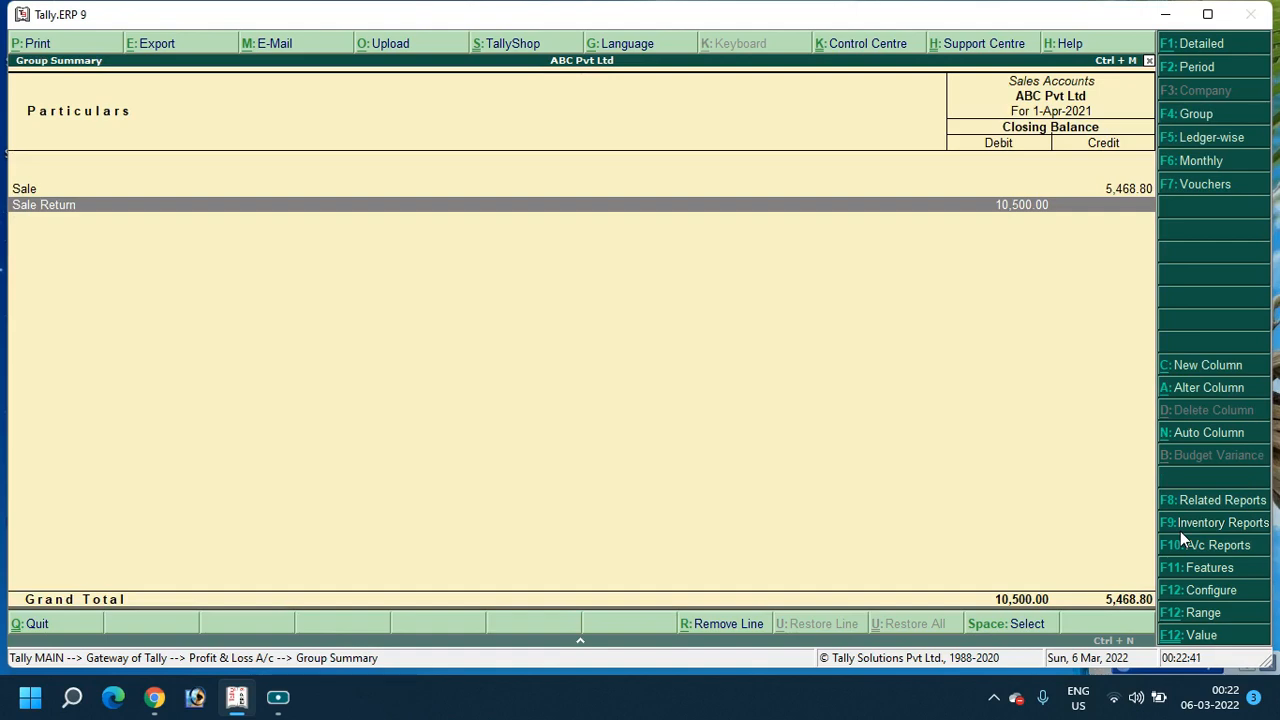
key(Up)
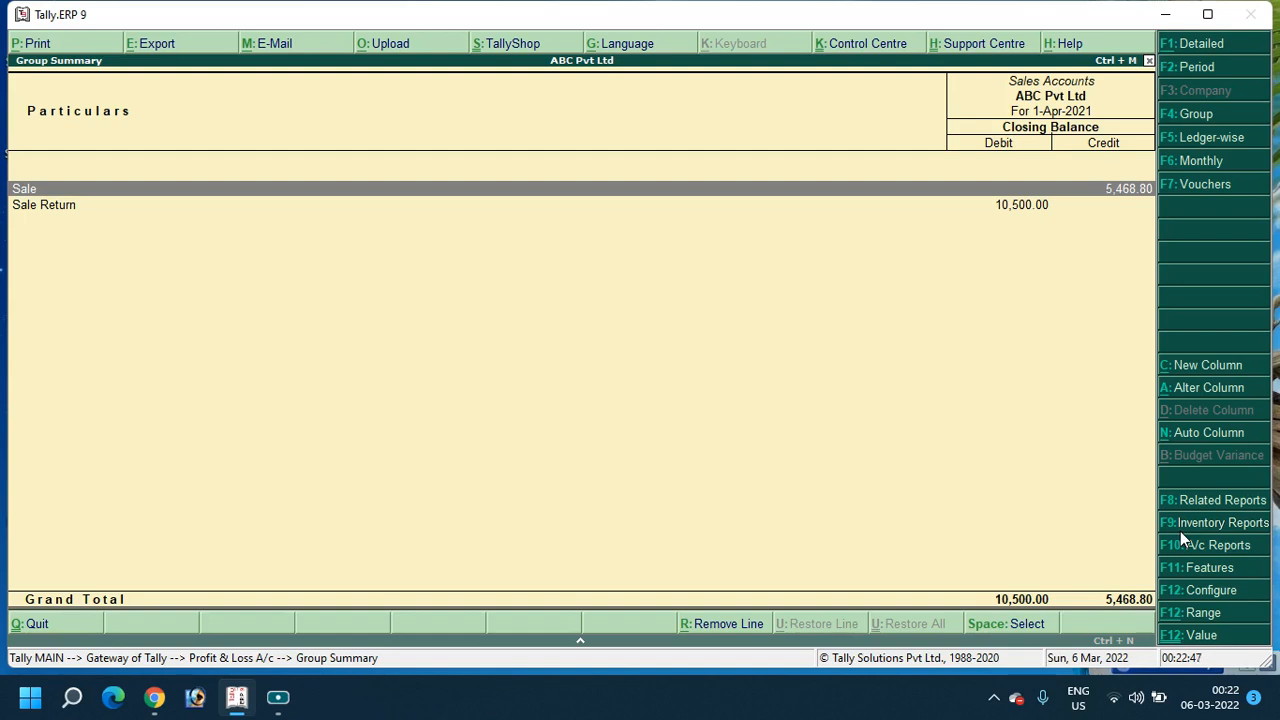
key(Down)
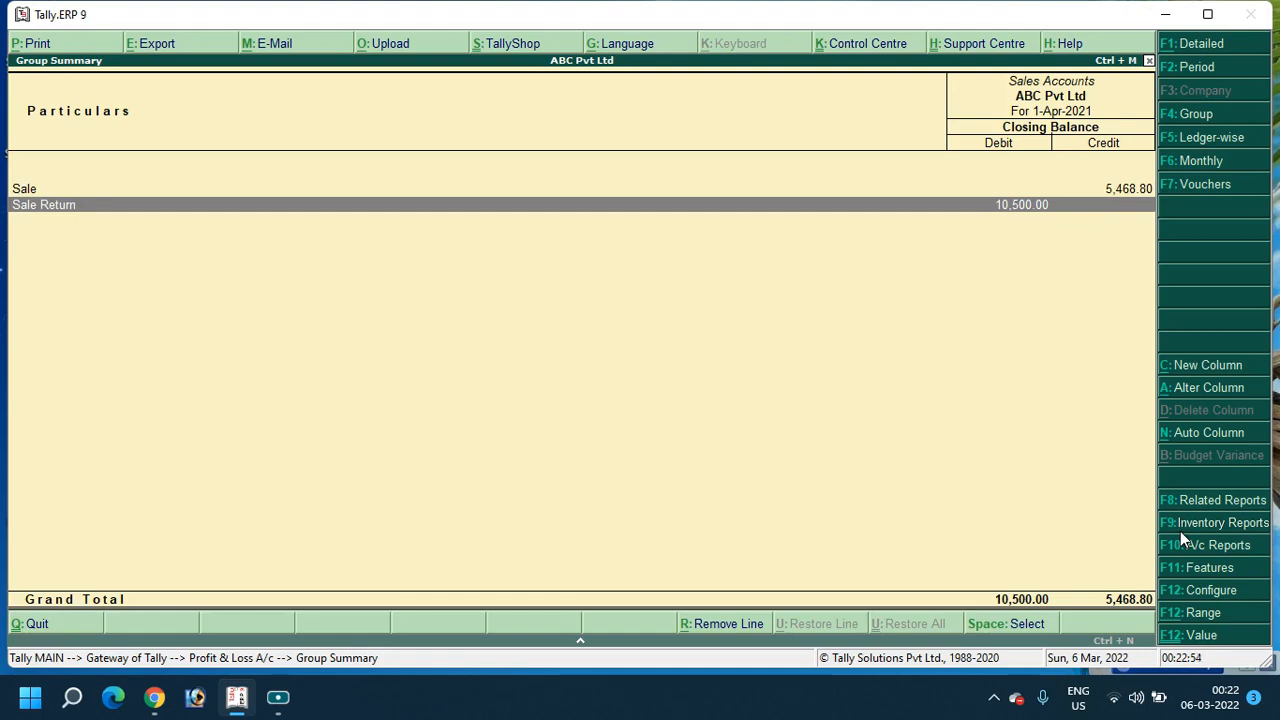
key(Up)
key(Return)
key(Return)
key(Return)
key(Return)
key(Return)
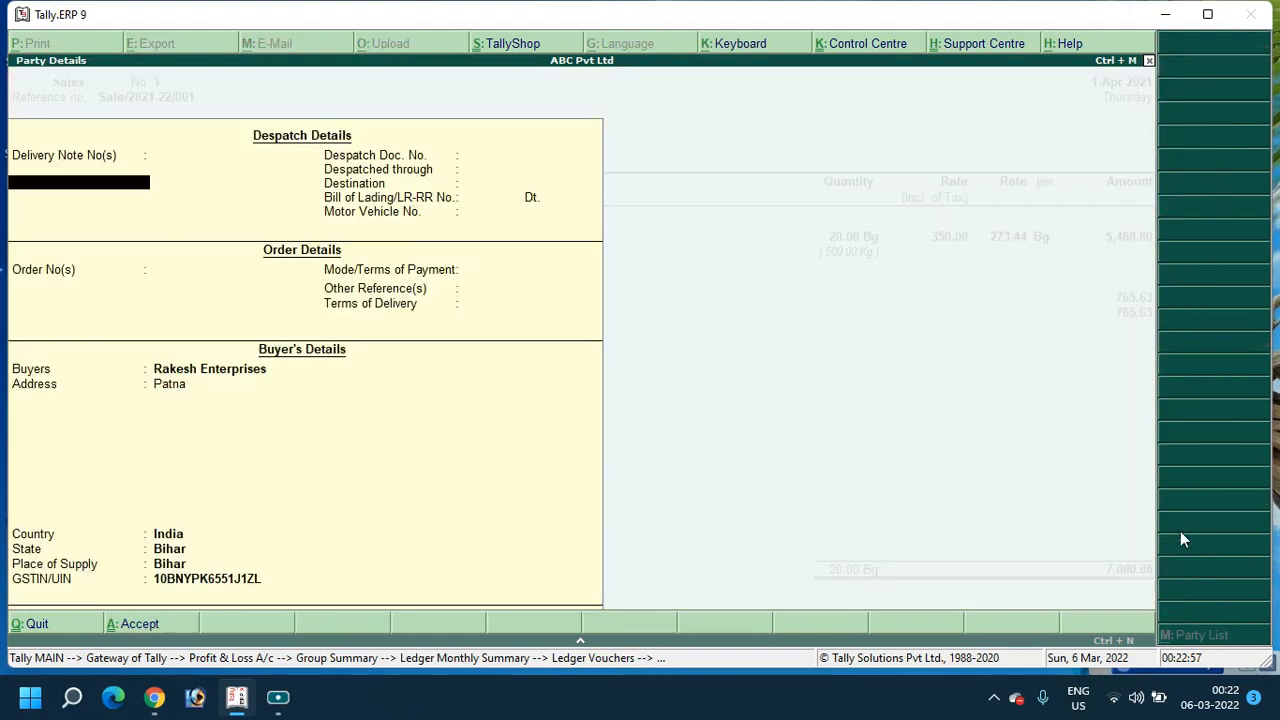
Change the Lafarge Cement quantity in sales voucher No. 1 from 20 to 50 bags and save
key(ctrl+a)
key(Return)
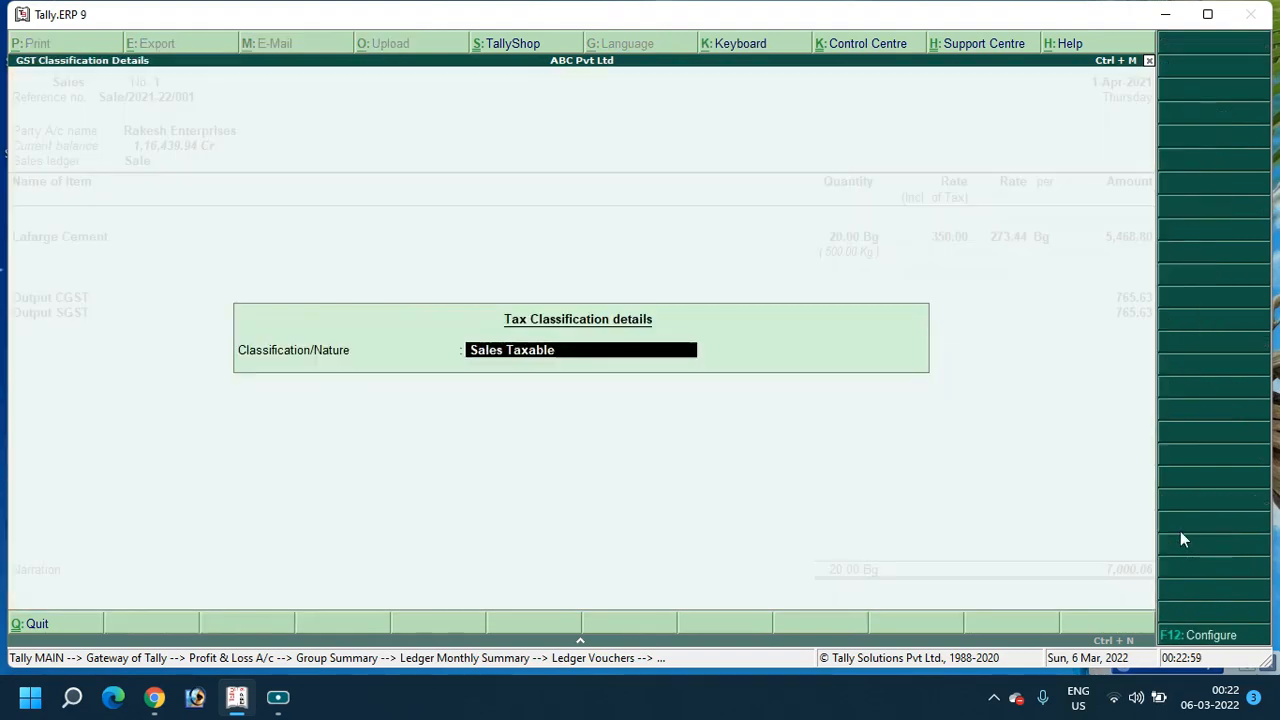
key(Return)
key(Return)
key(Return)
key(Return)
key(Return)
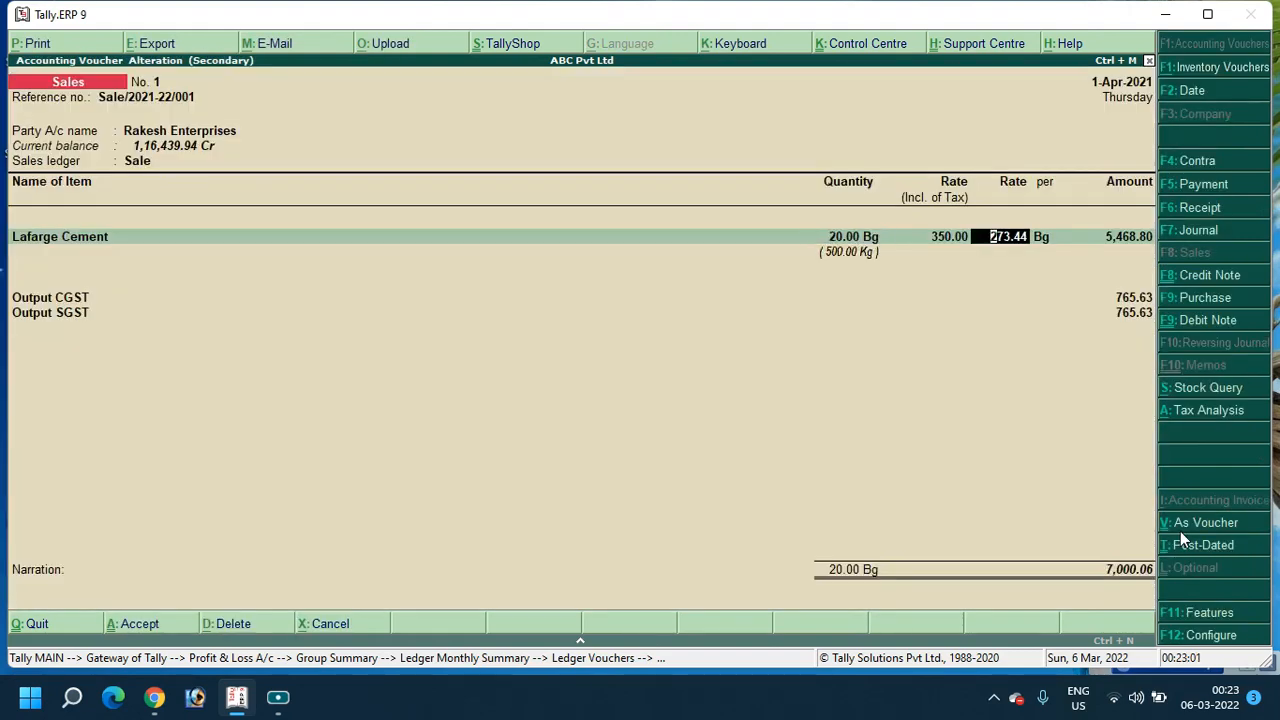
key(BackSpace)
key(BackSpace)
text(50)
key(Return)
key(Return)
key(Return)
key(Return)
key(Return)
key(Return)
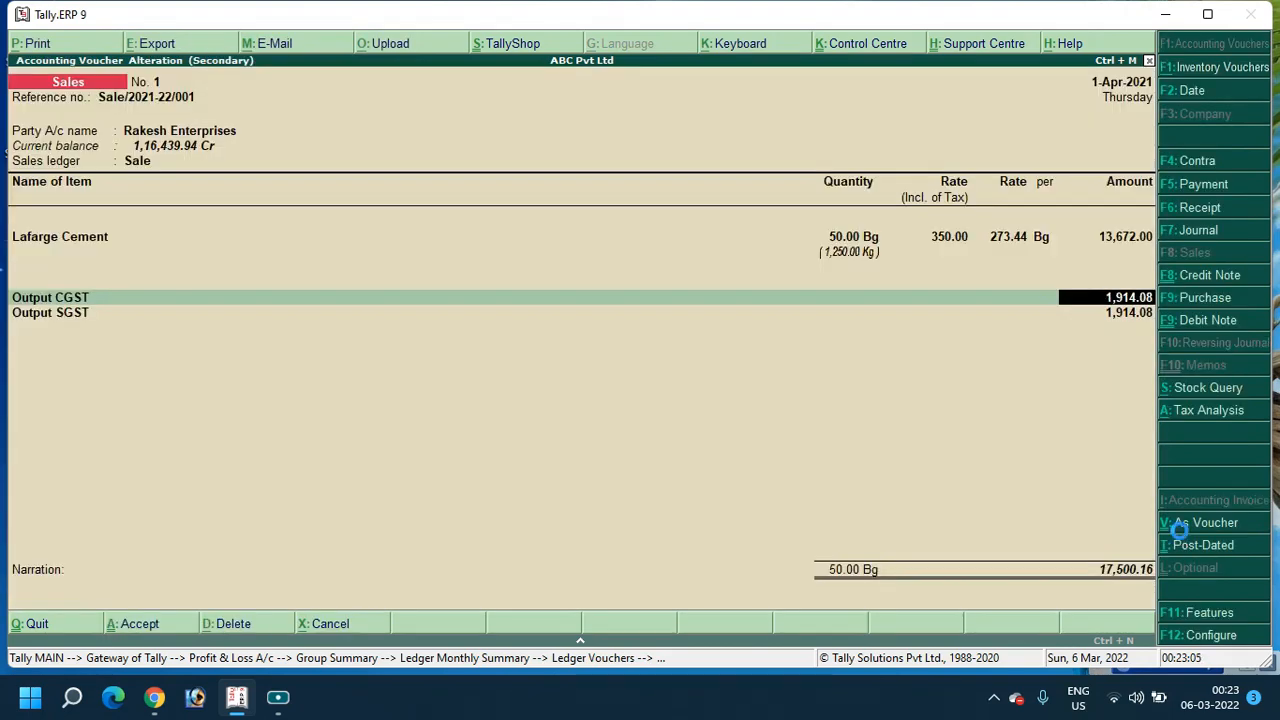
key(ctrl+a)
key(Escape)
key(Escape)
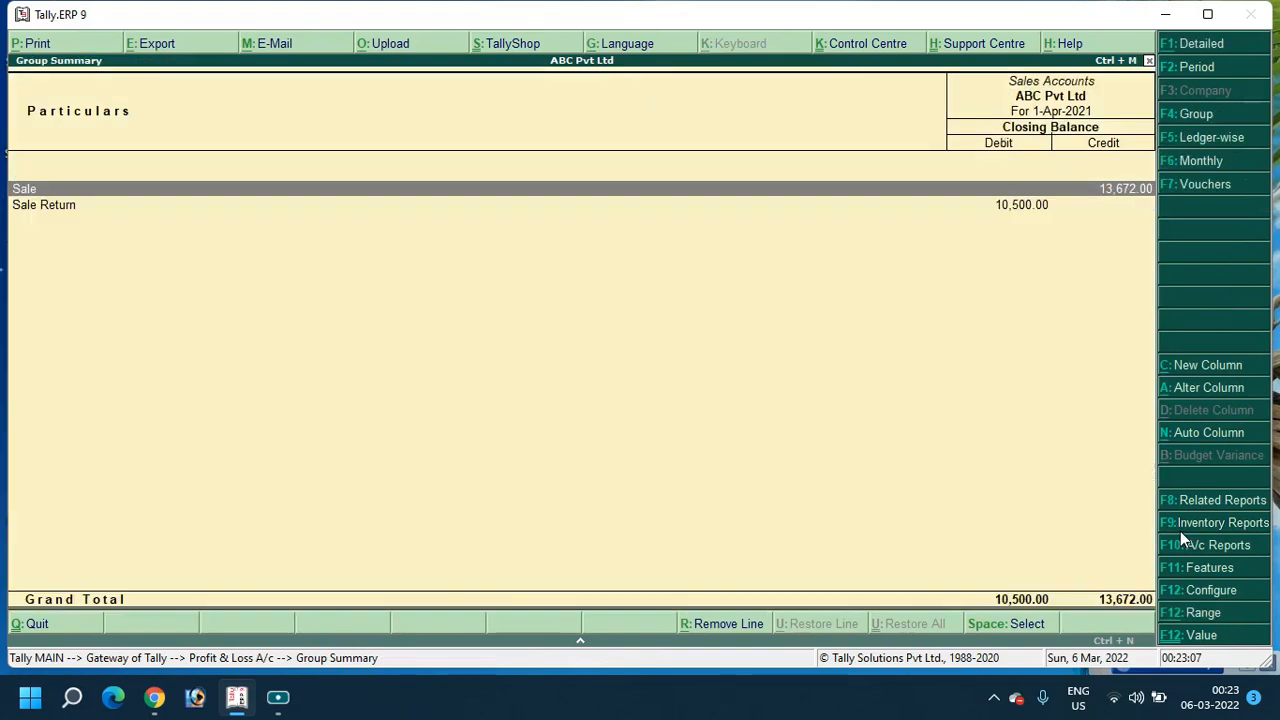
View the Rakesh Enterprises credit note under the Sale Return ledger
key(Down)
key(Return)
key(Return)
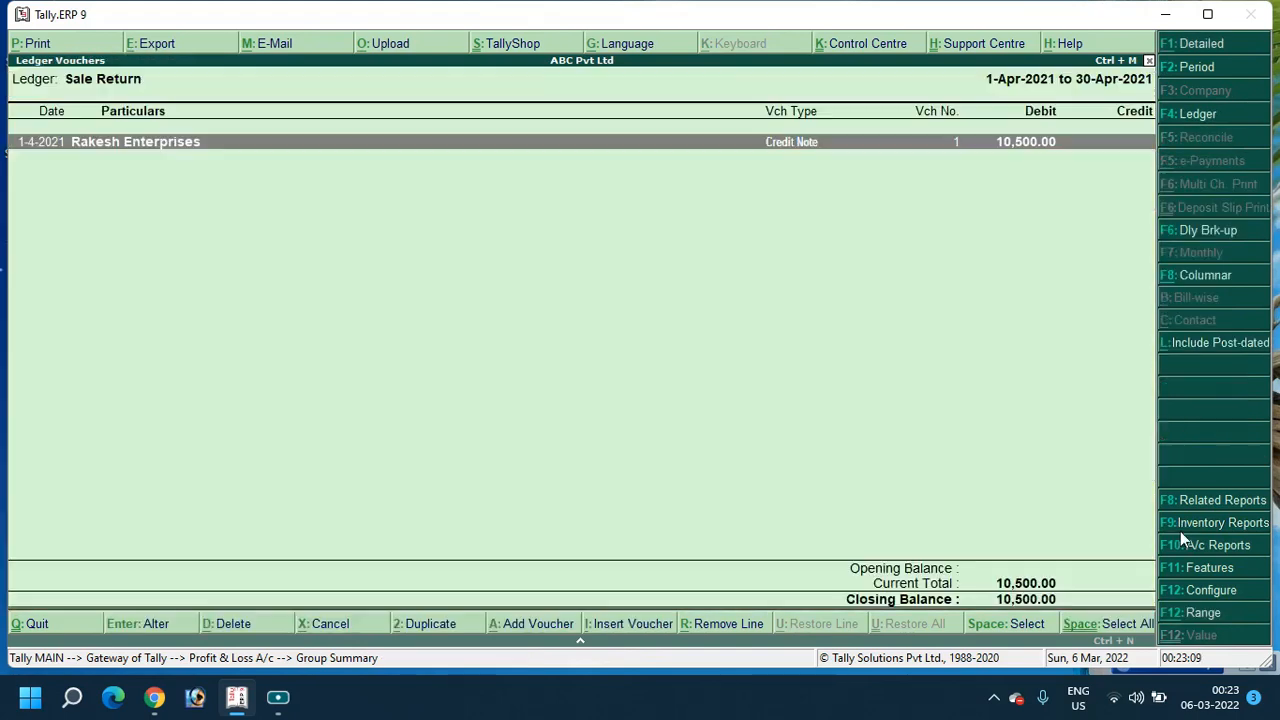
key(Return)
key(Escape)
key(Escape)
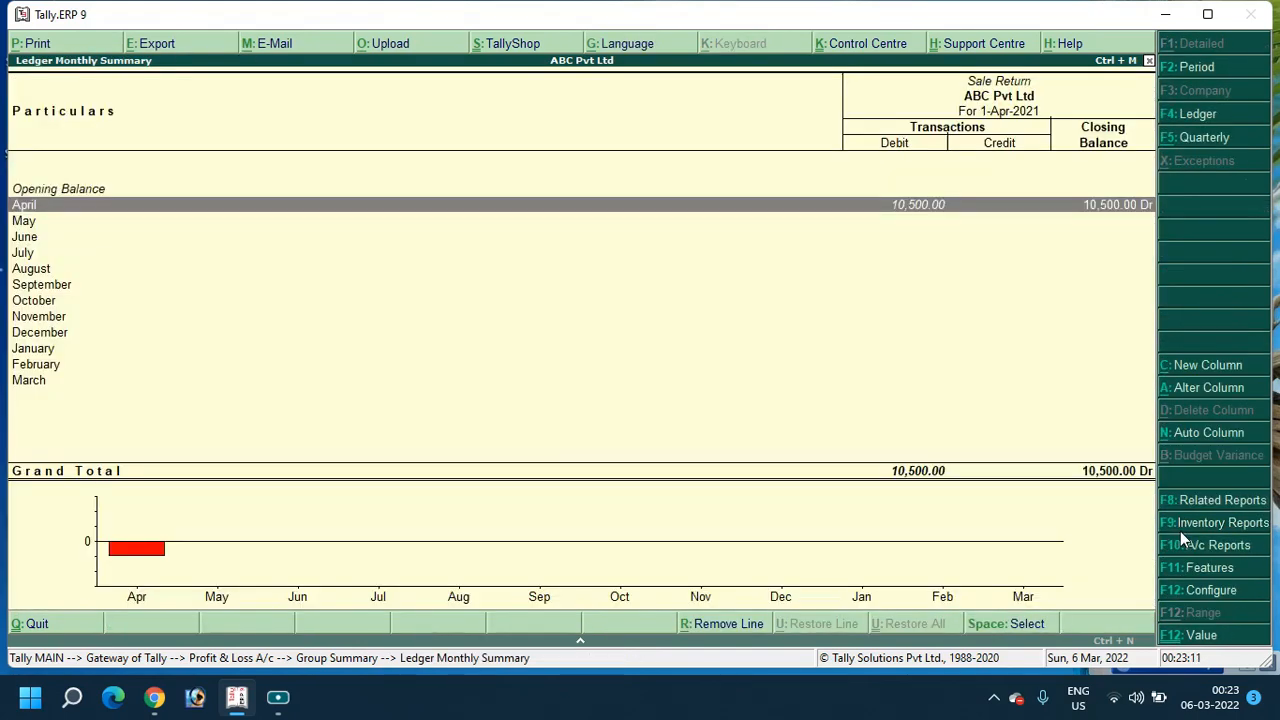
key(Escape)
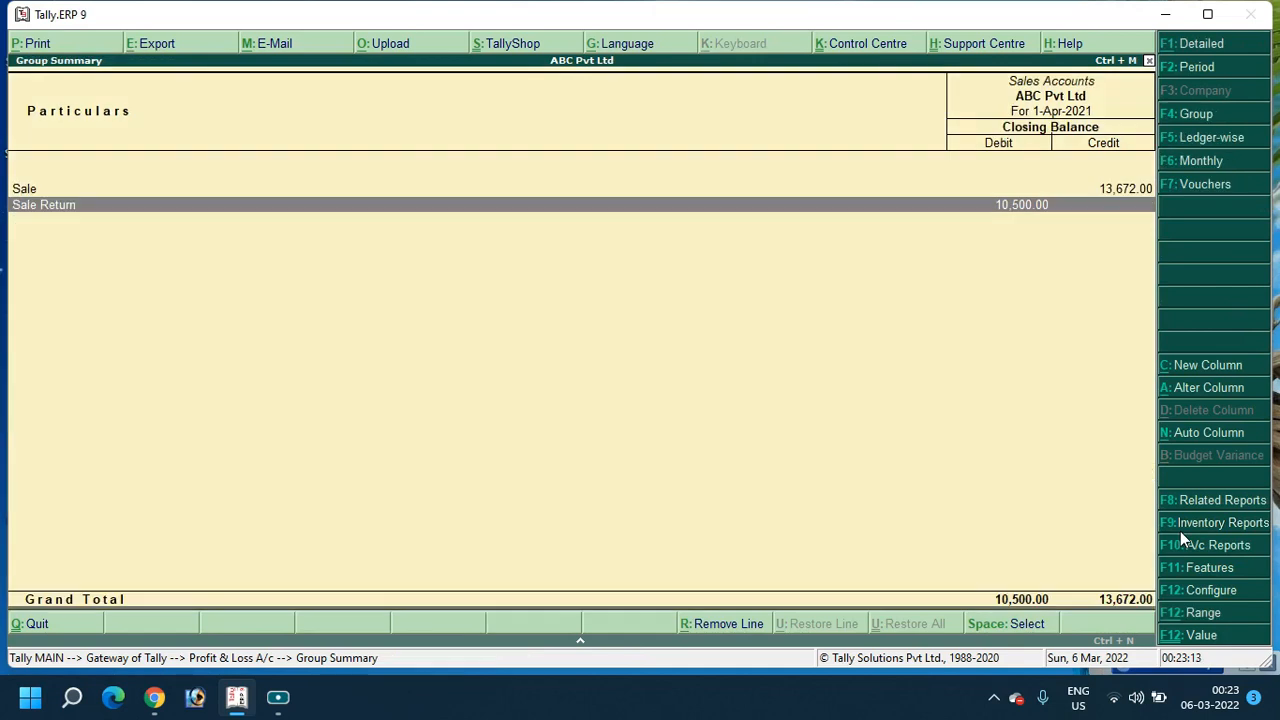
Recheck Sales Accounts in the Profit & Loss report, then return to the Gateway of Tally
key(Escape)
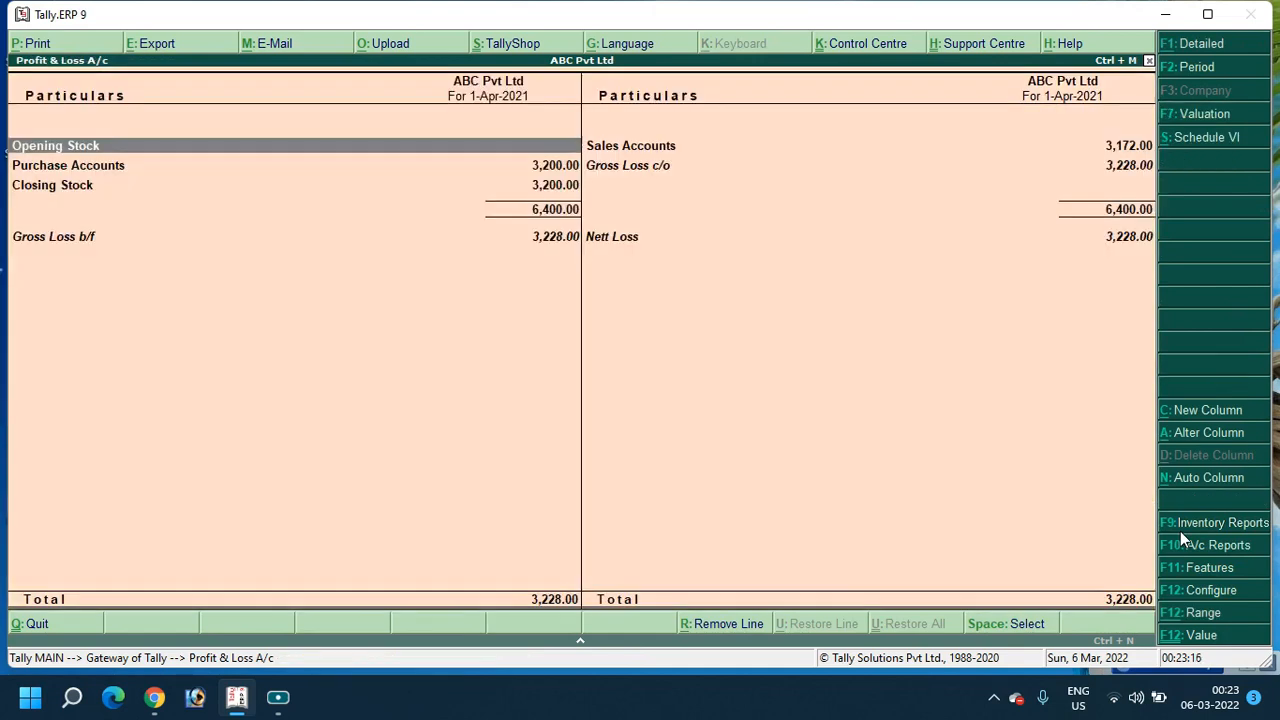
key(Right)
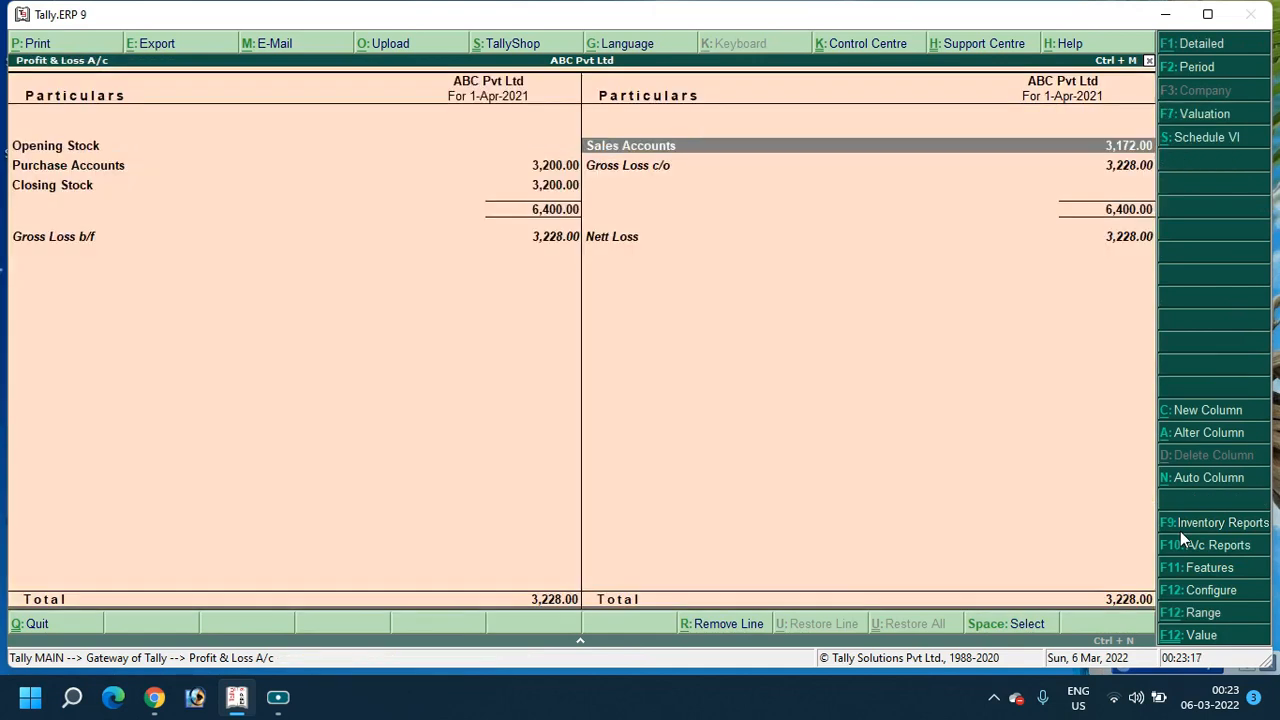
key(Return)
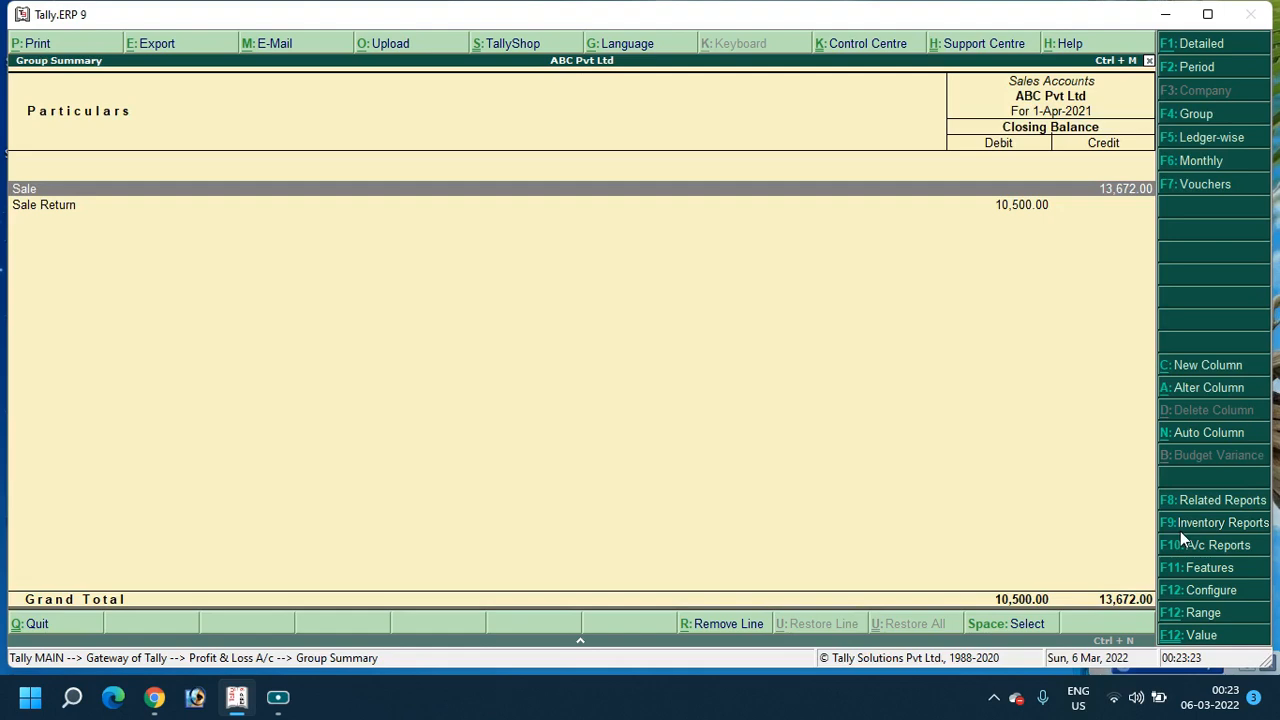
key(Escape)
key(Escape)
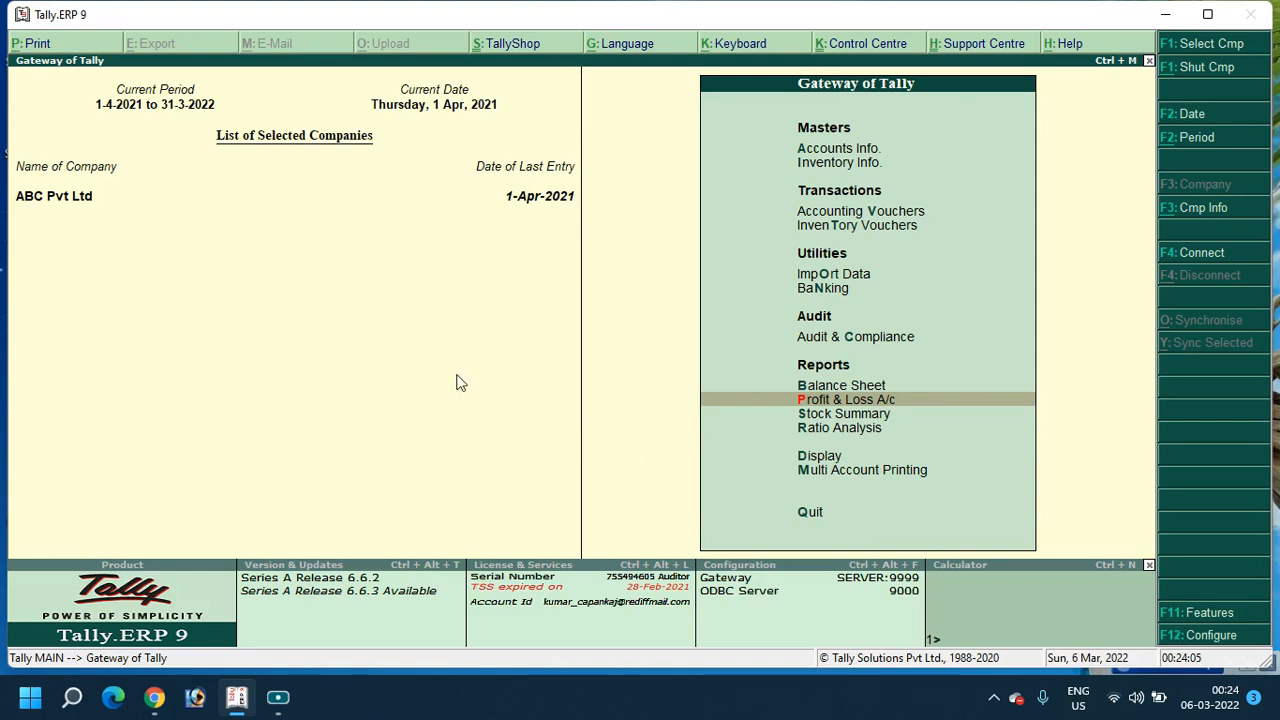
Open the Day Book and confirm its period is 1-Apr-2021
key(d)
key(a)
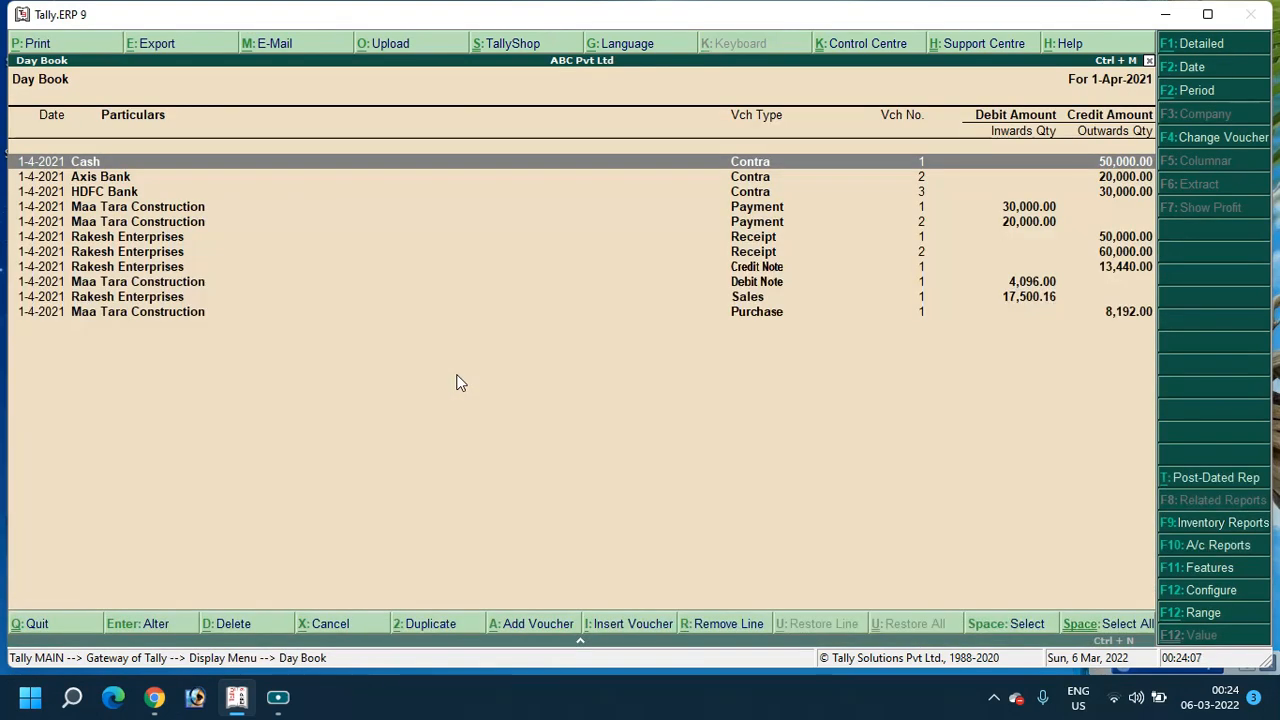
key(alt+F2)
key(Escape)
Browse the Day Book entries, comparing Receipt 1 and Receipt 2
key(Down)
key(Down)
key(Down)
key(Down)
key(Down)
key(Down)
key(Down)
key(Down)
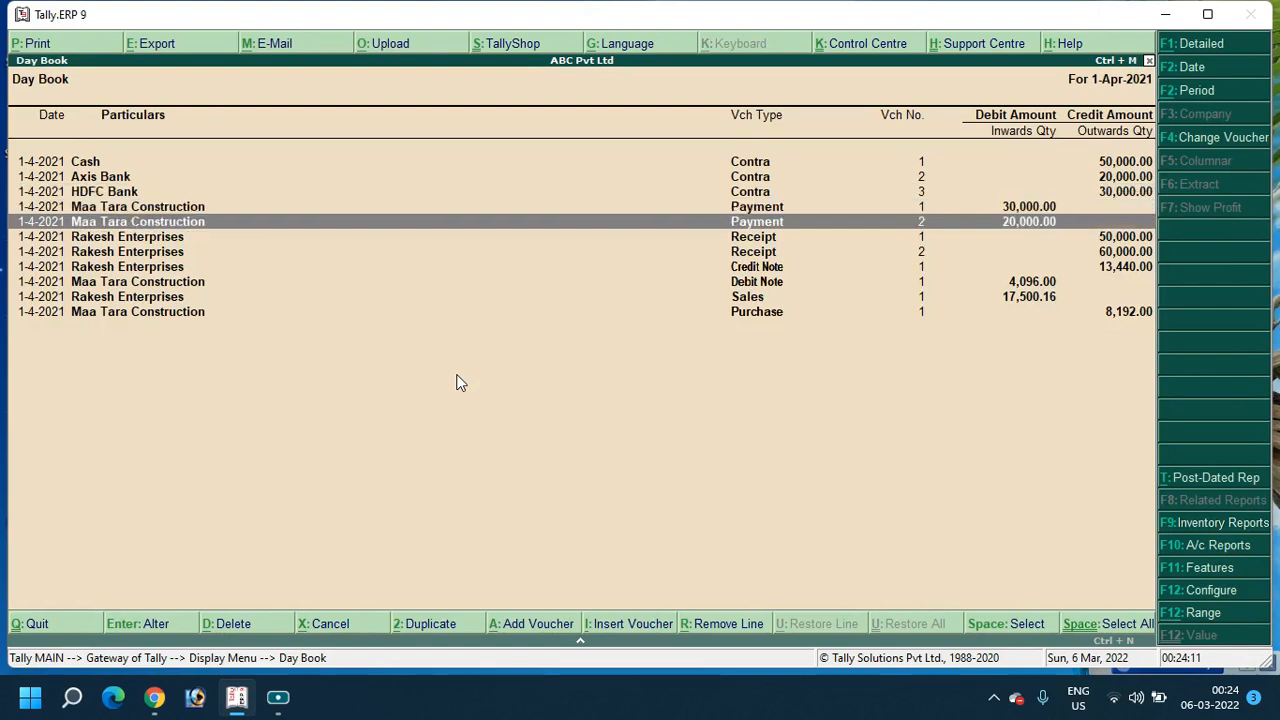
key(Up)
key(Up)
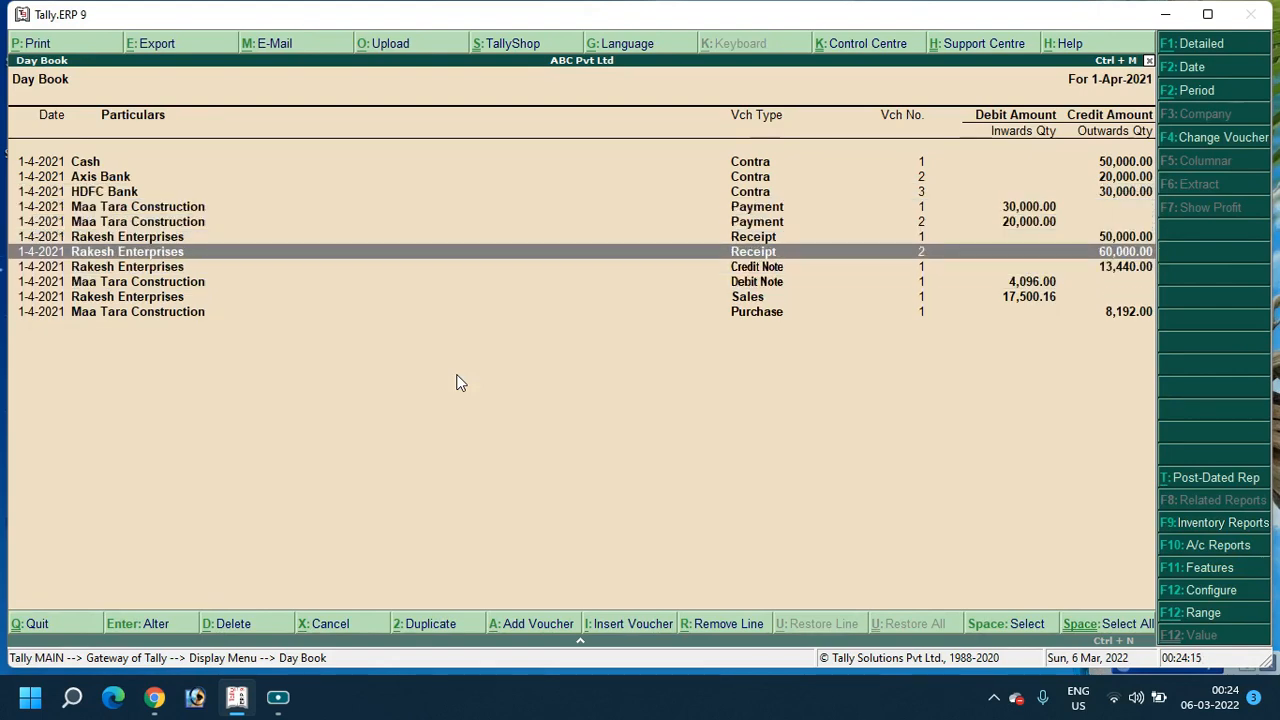
key(Down)
key(Up)
key(Up)
key(Down)
key(Up)
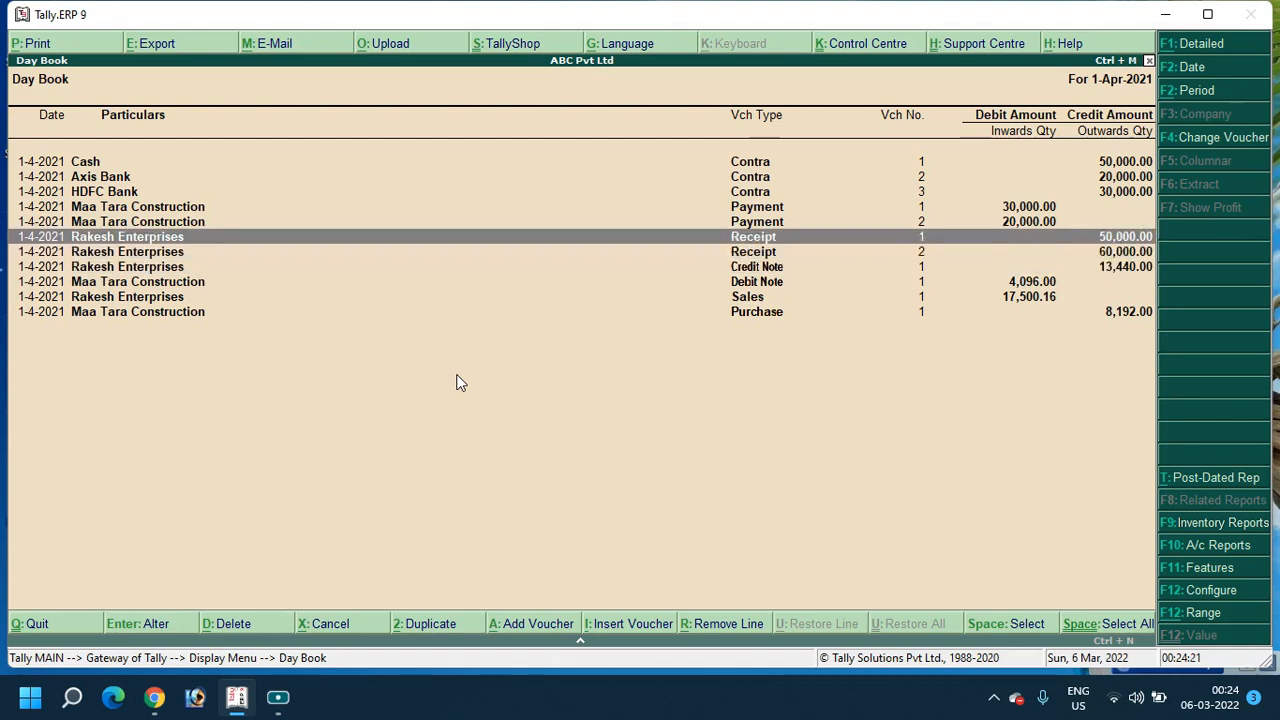
key(Down)
key(Up)
key(Down)
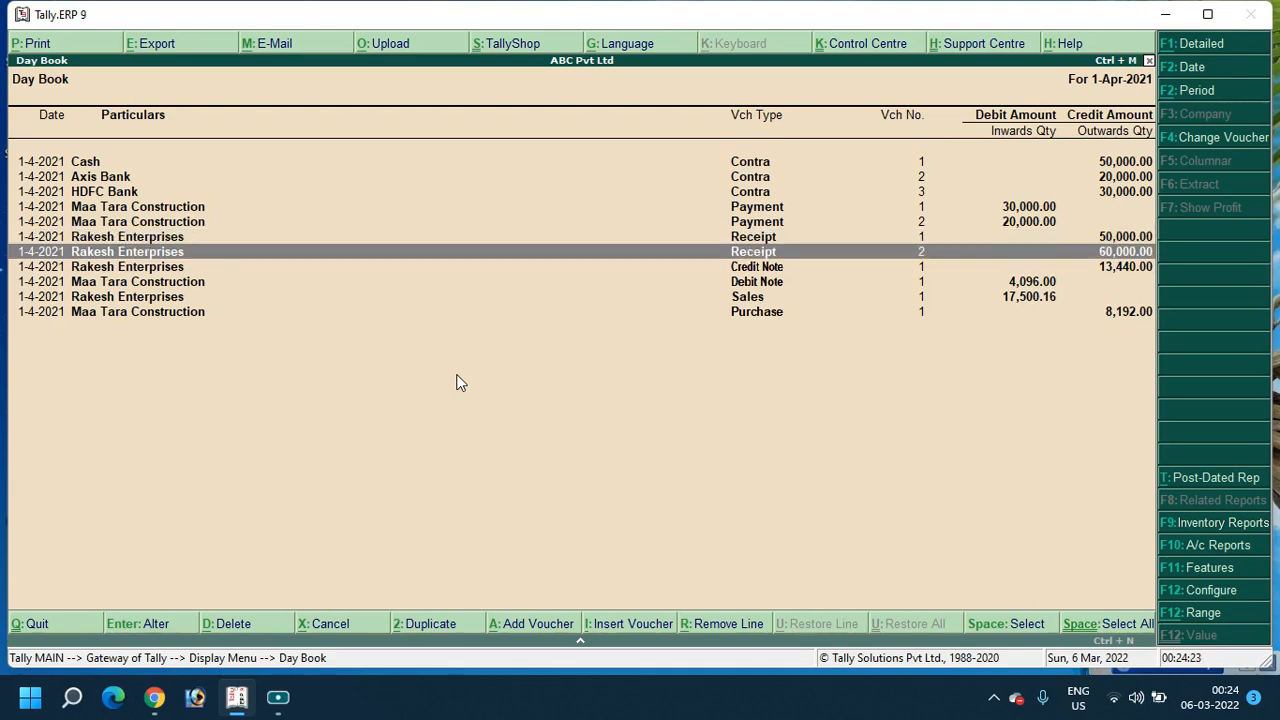
key(Up)
key(Down)
key(Up)
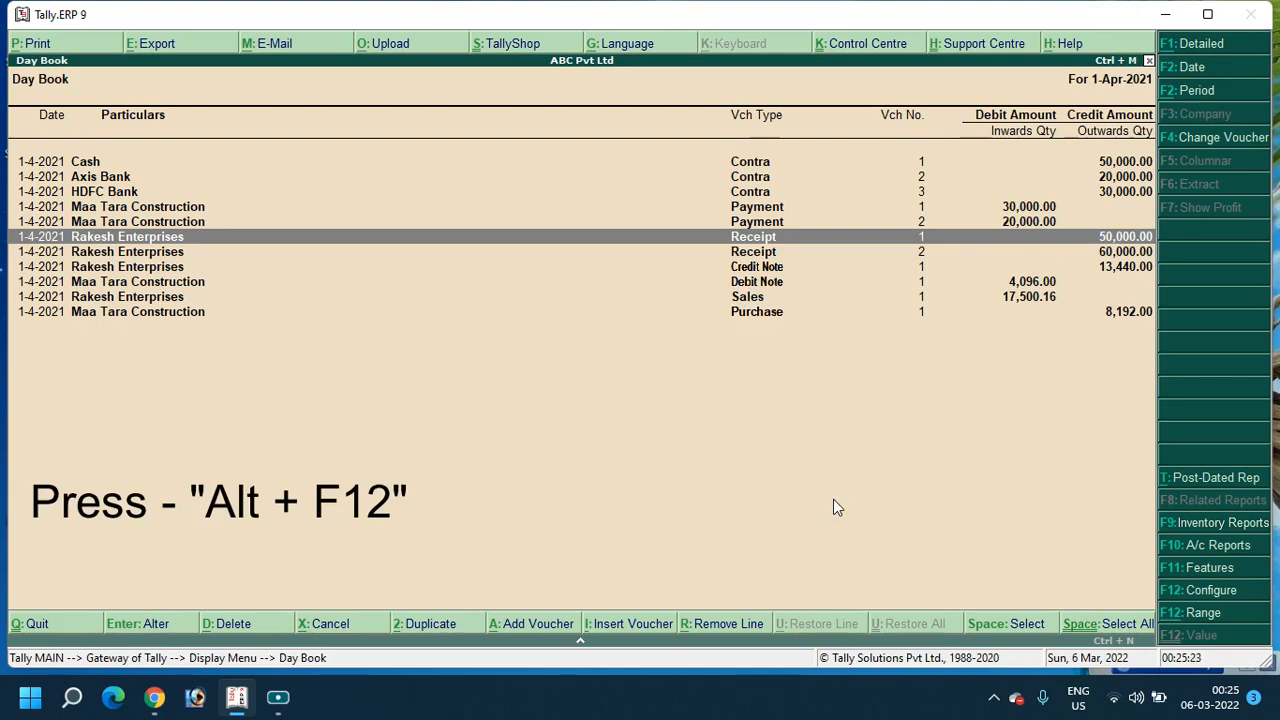
Filter the Day Book to vouchers whose Ledgers name contains 'Rakesh'
key(alt+F12)
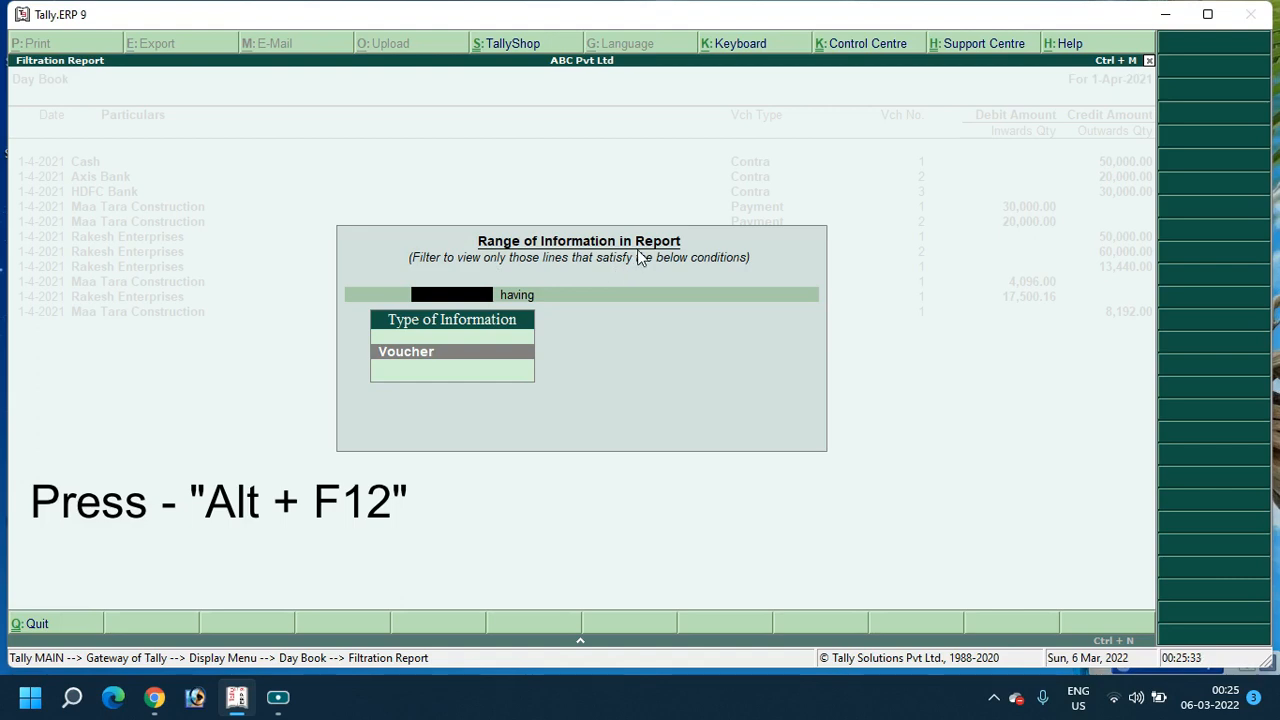
key(Return)
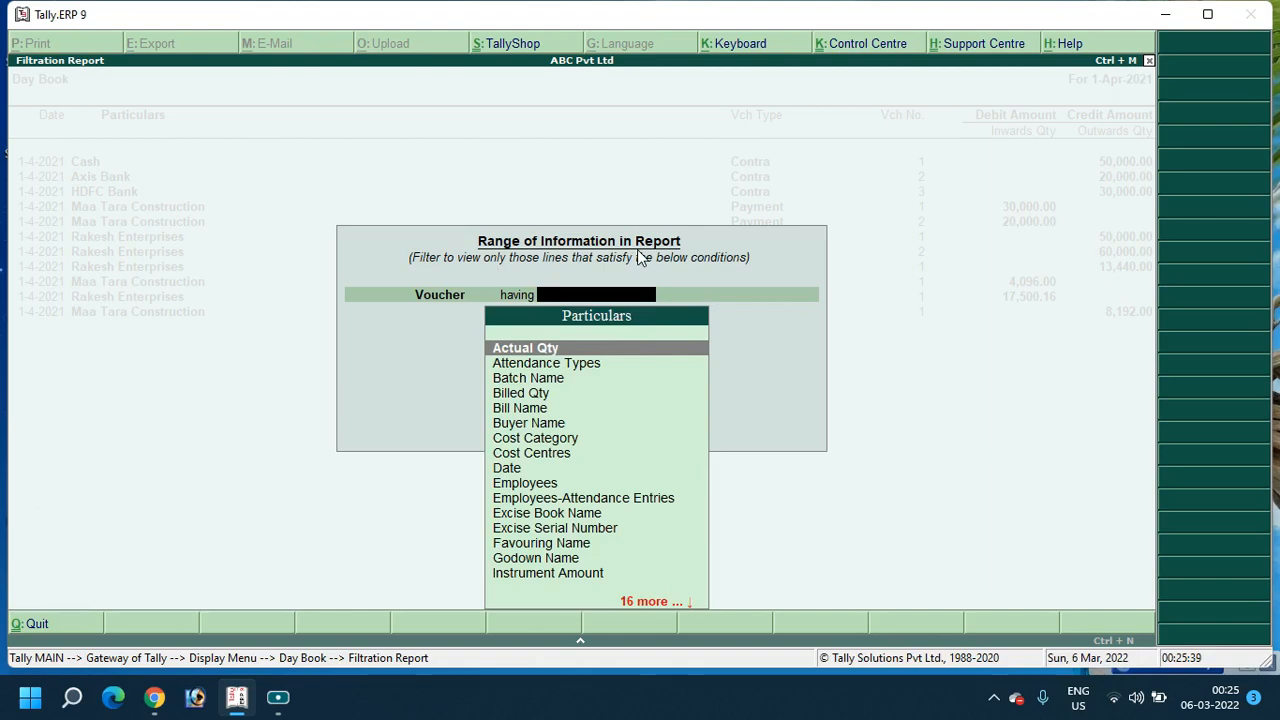
text(led)
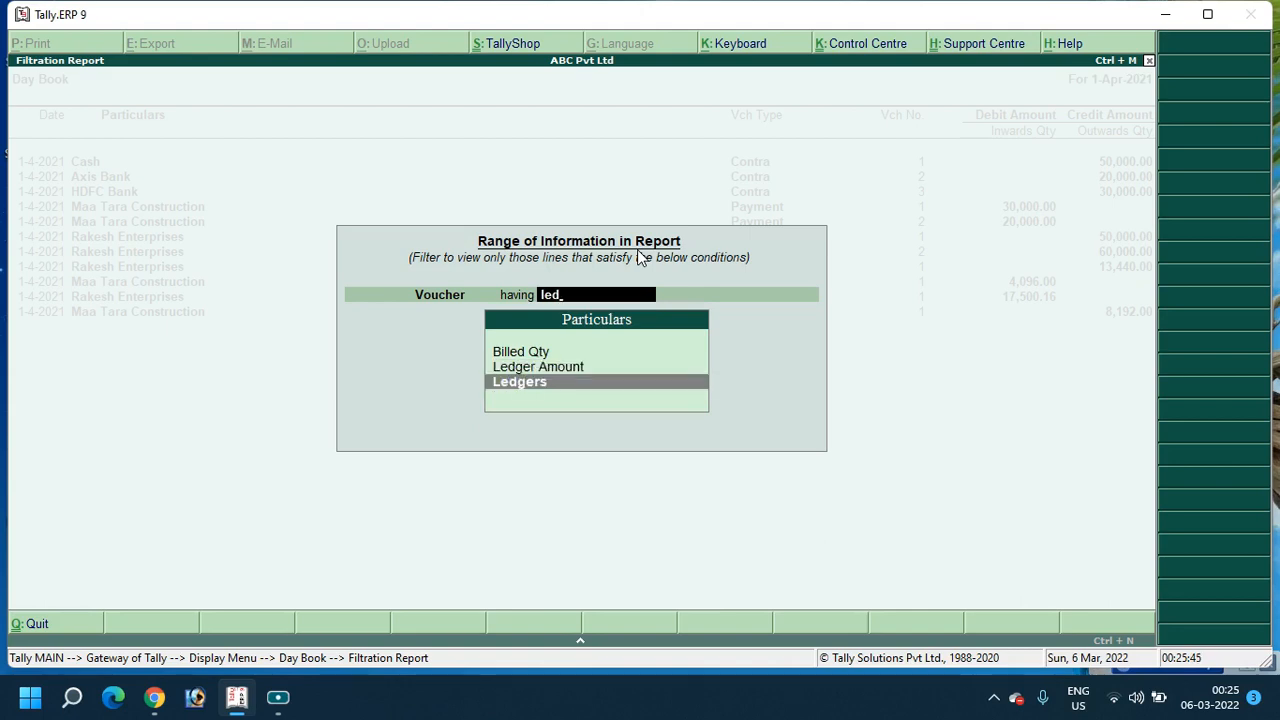
key(Return)
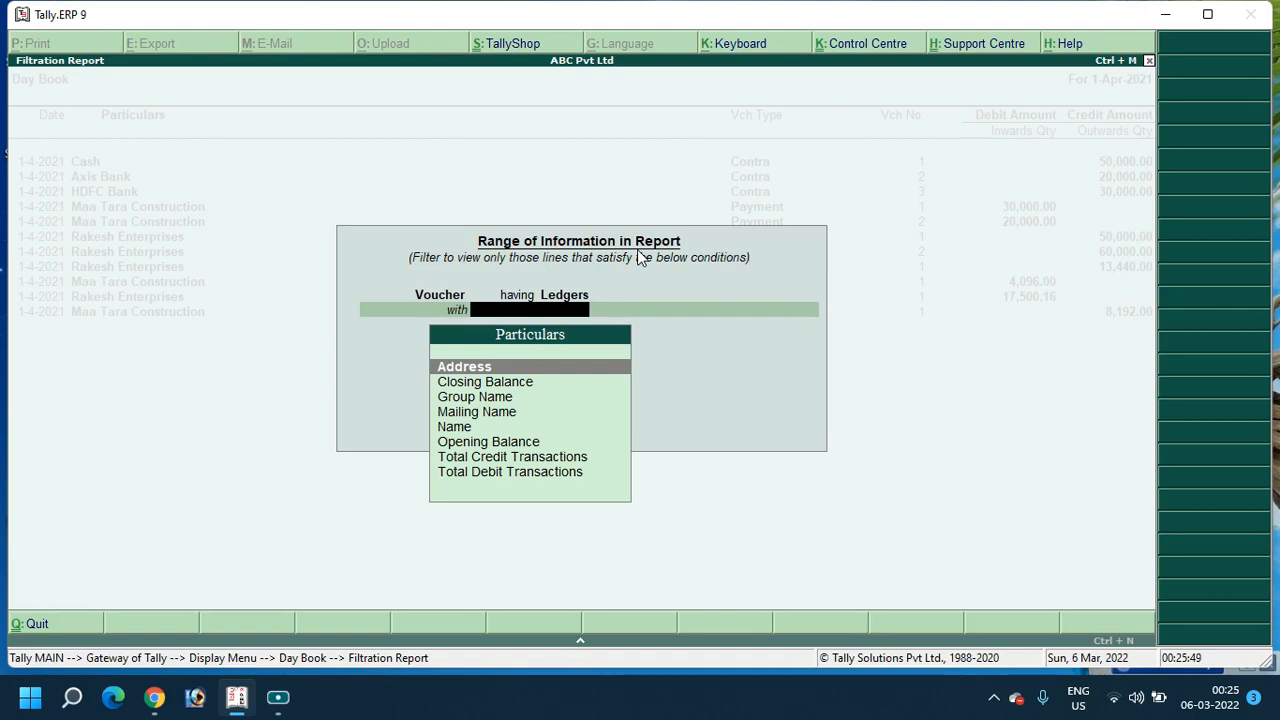
text(na)
key(Return)
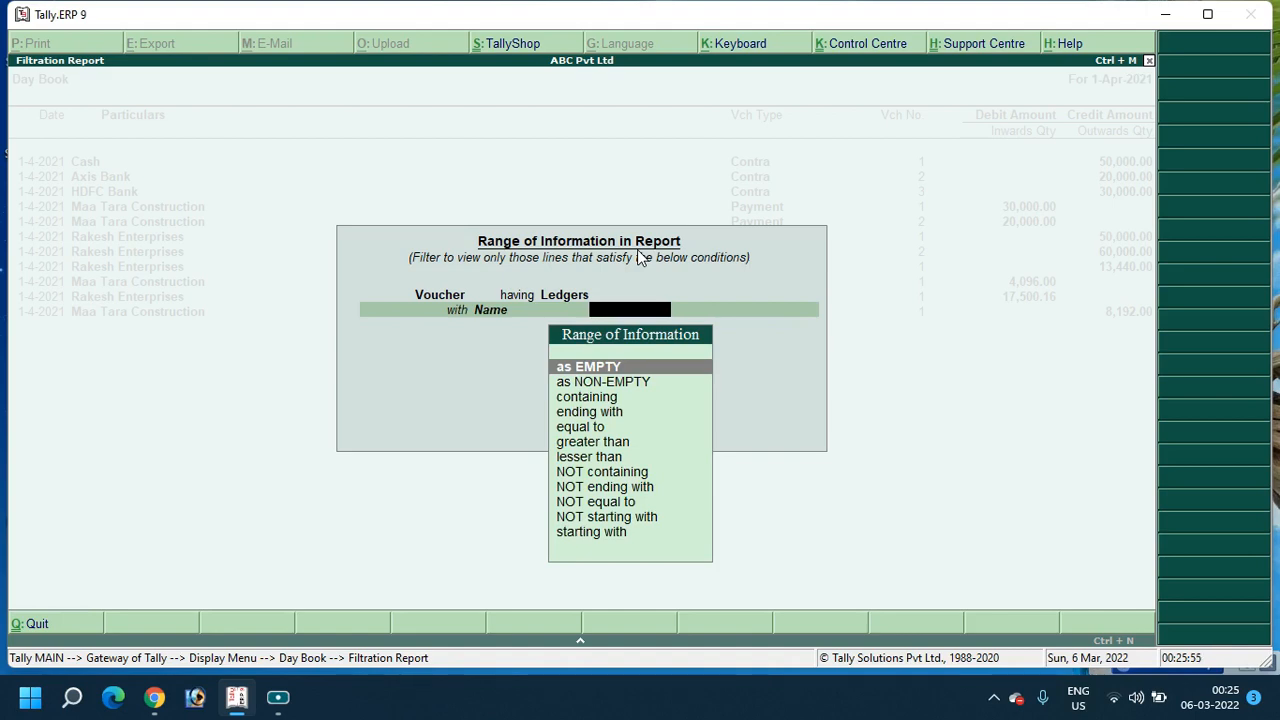
text(co)
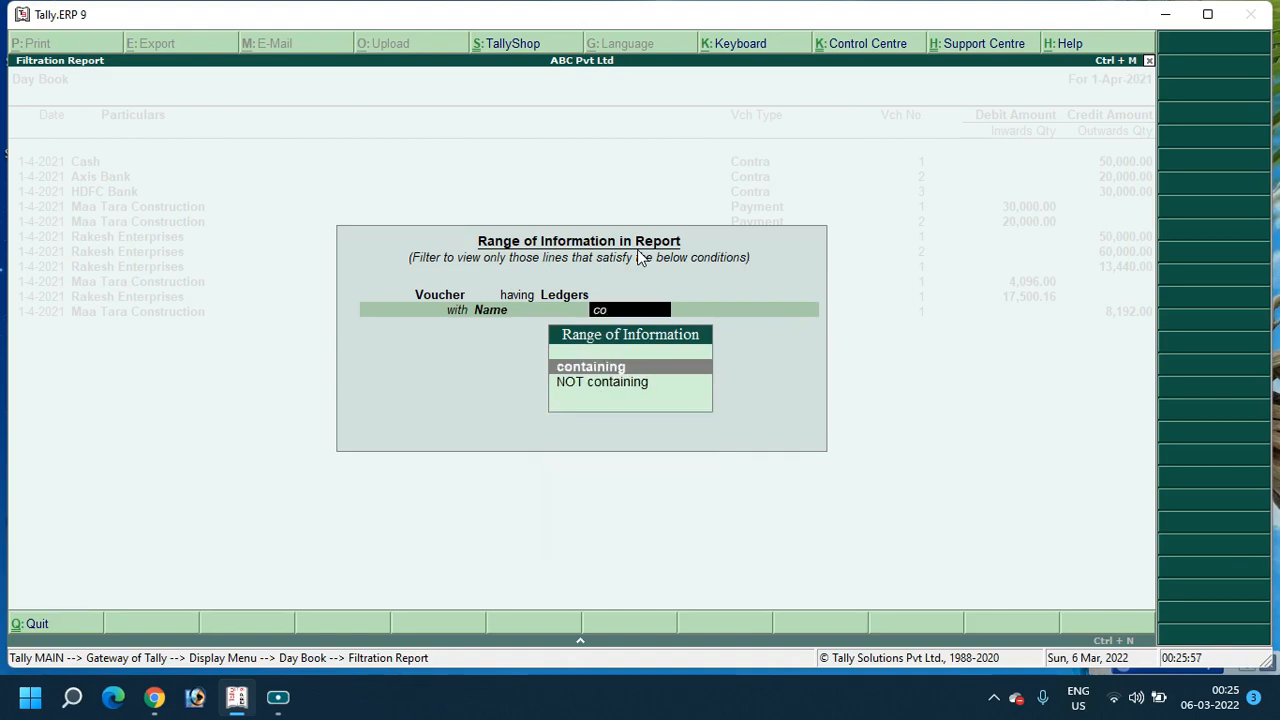
key(Return)
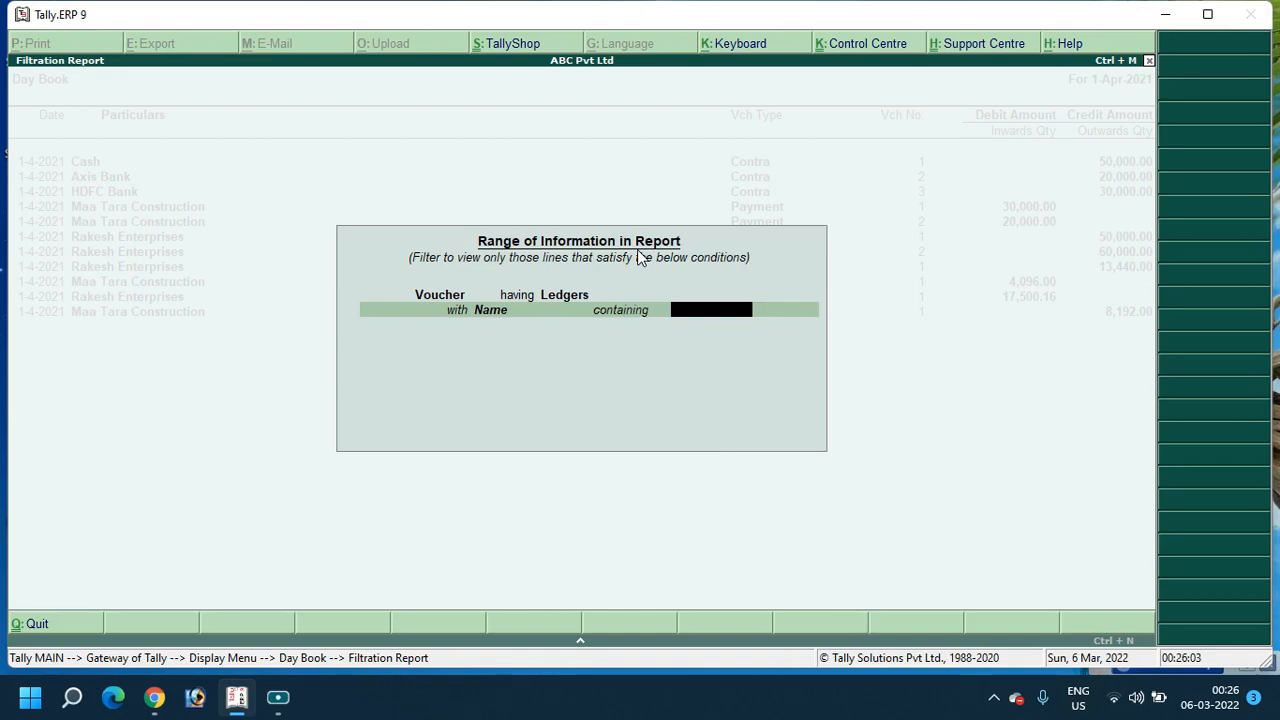
text(Rakesh)
key(Return)
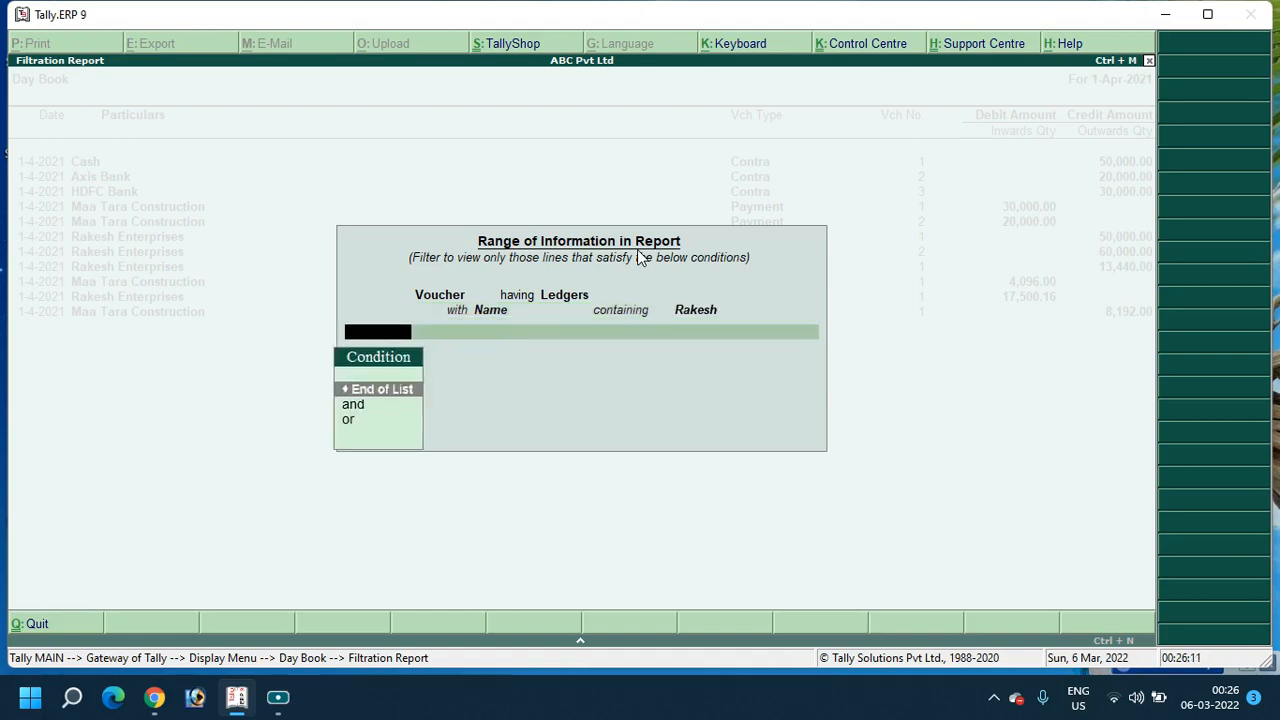
key(Return)
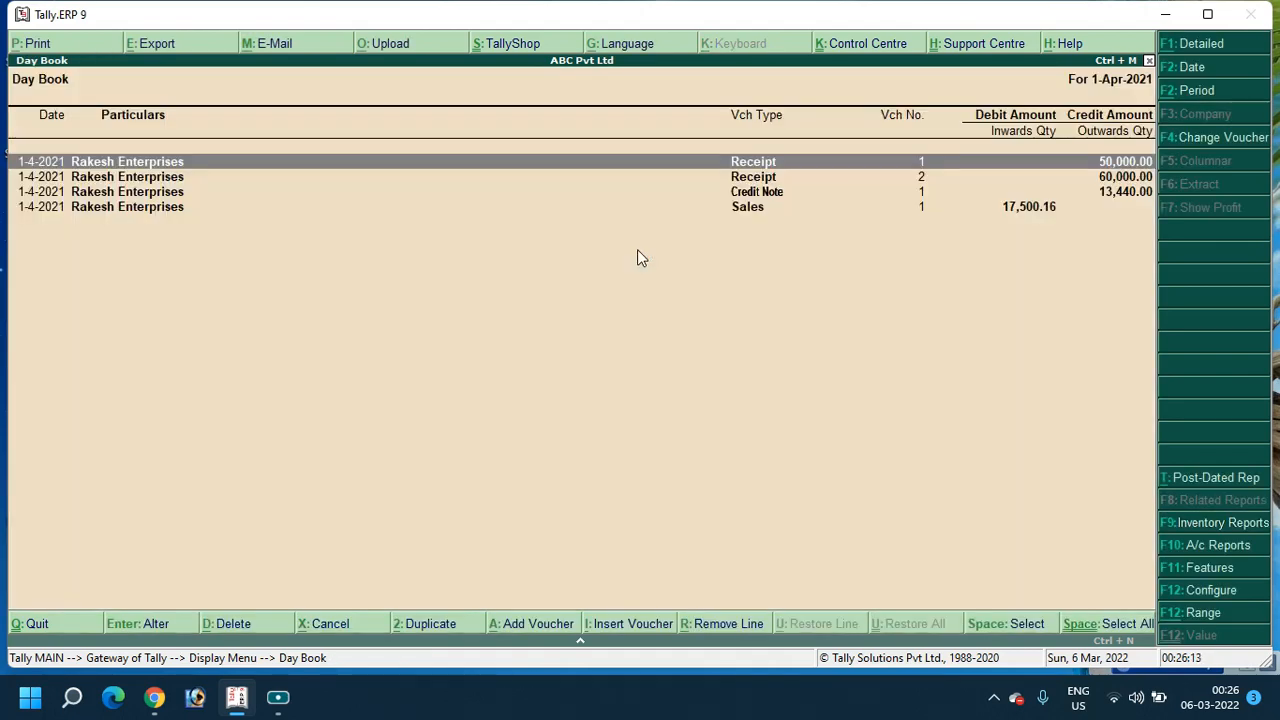
Review the Rakesh receipts, sale and credit note, then reopen the filter conditions window
key(Down)
key(Down)
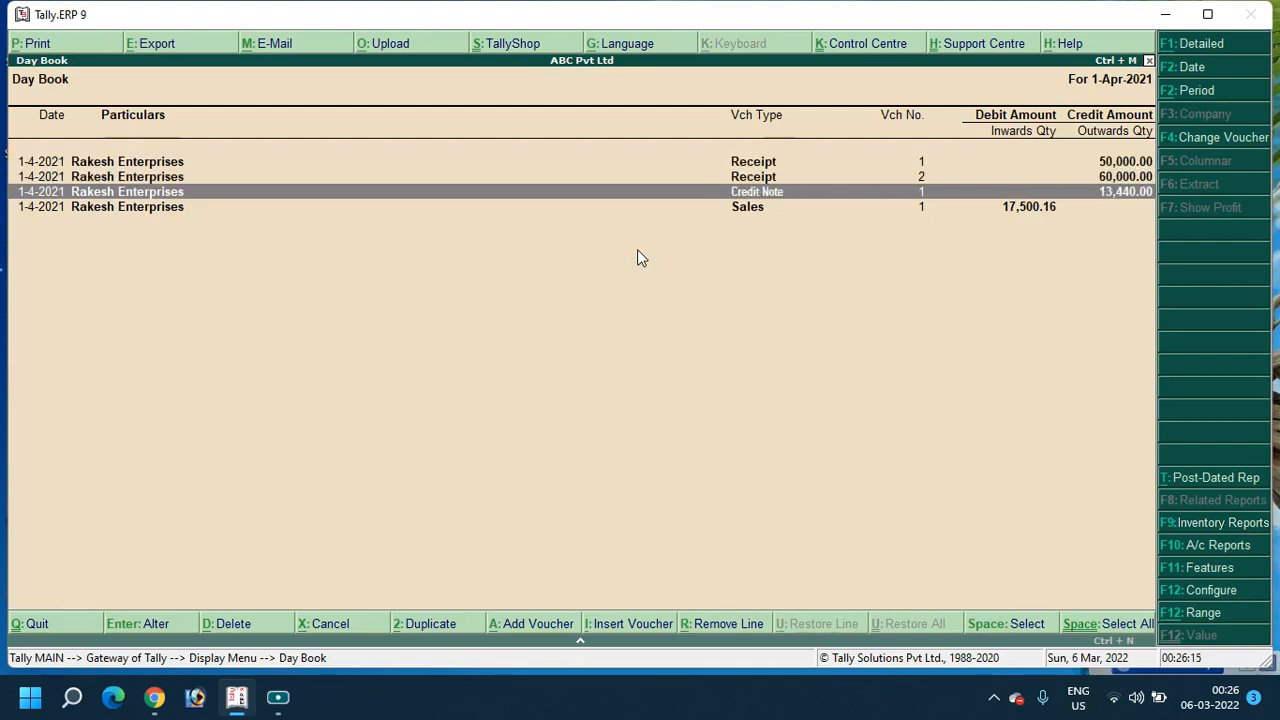
key(Up)
key(Up)
key(Down)
key(Down)
key(Down)
key(Up)
key(Up)
key(Up)
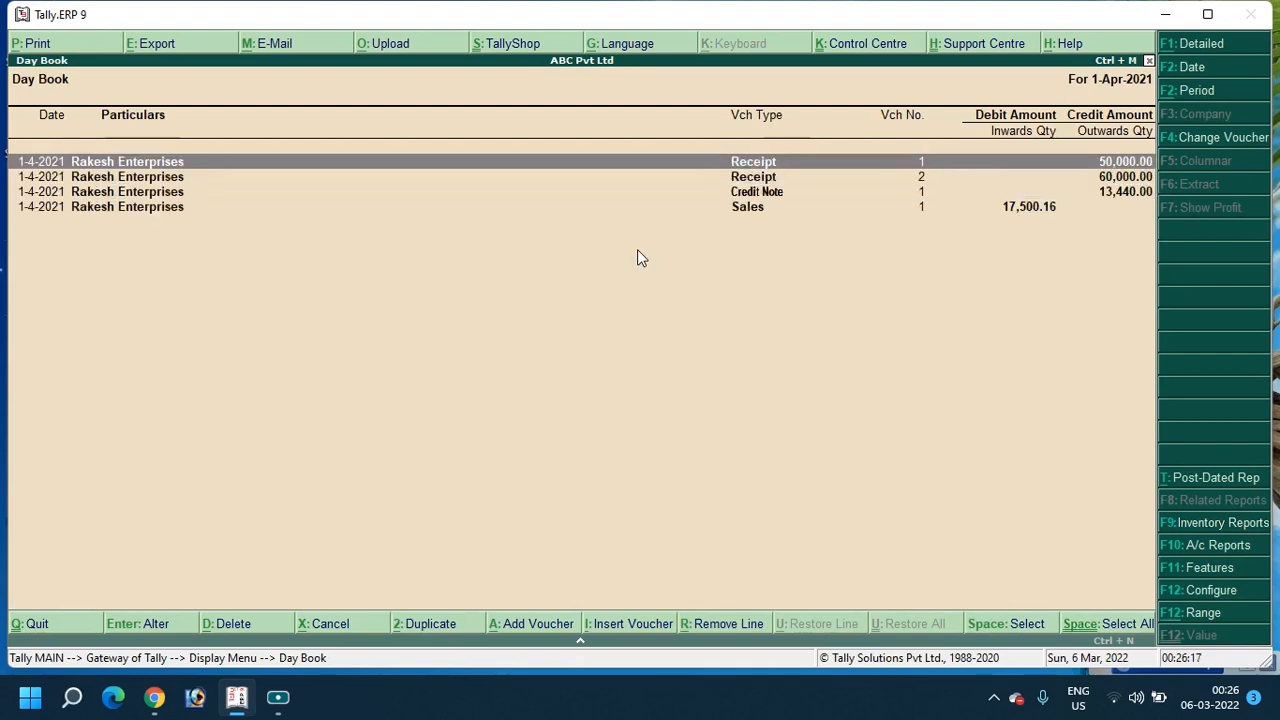
key(Down)
key(Down)
key(Up)
key(Up)
key(Down)
key(Down)
key(Down)
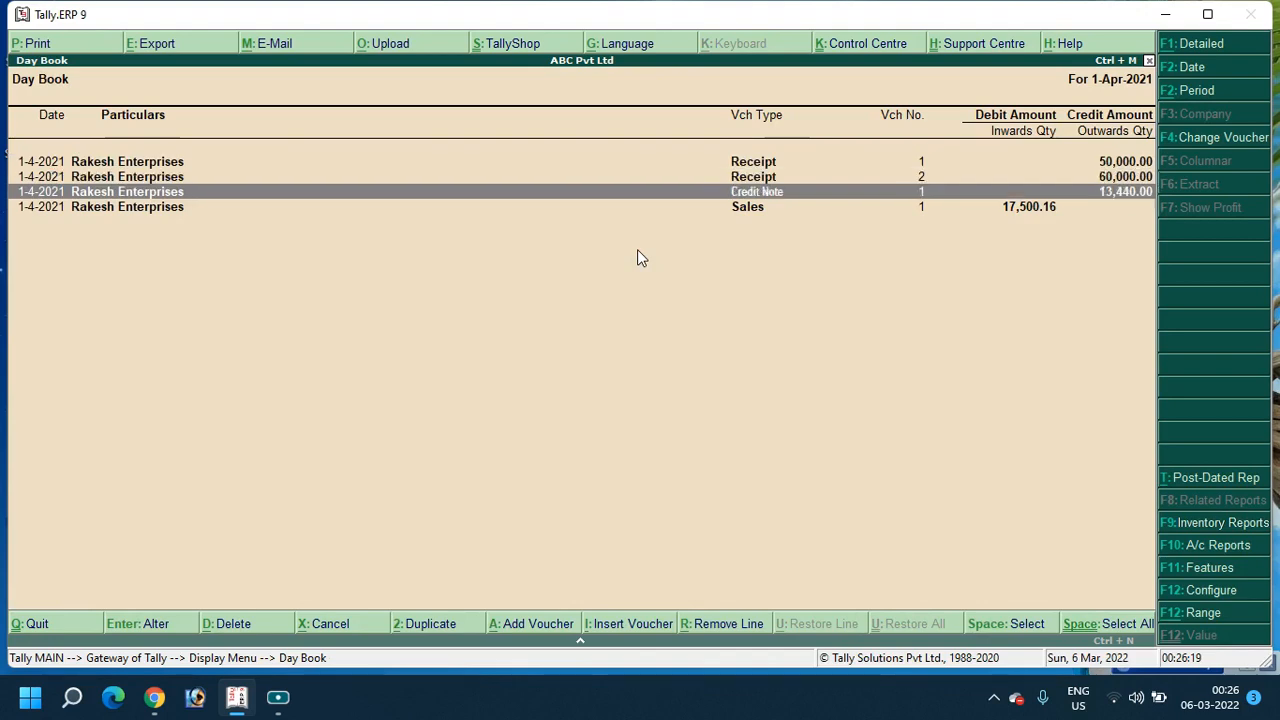
key(Up)
key(Up)
key(Down)
key(Up)
key(Up)
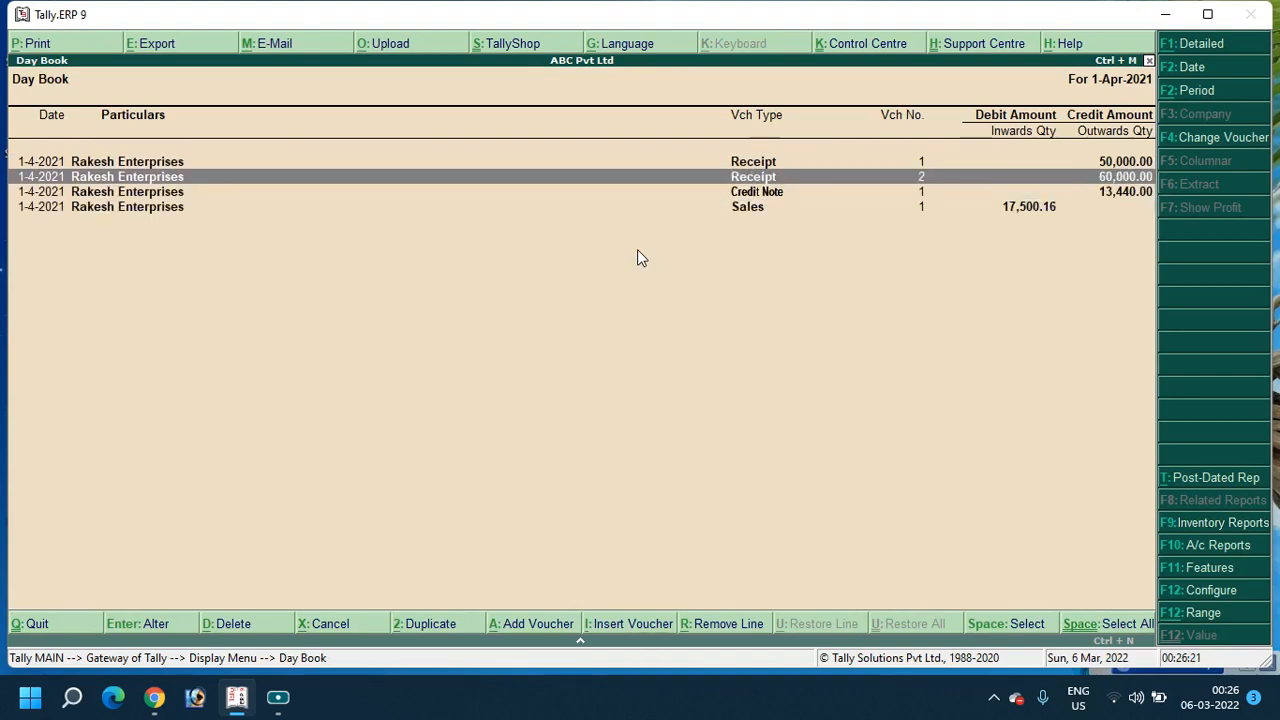
key(Down)
key(Down)
key(Down)
key(Up)
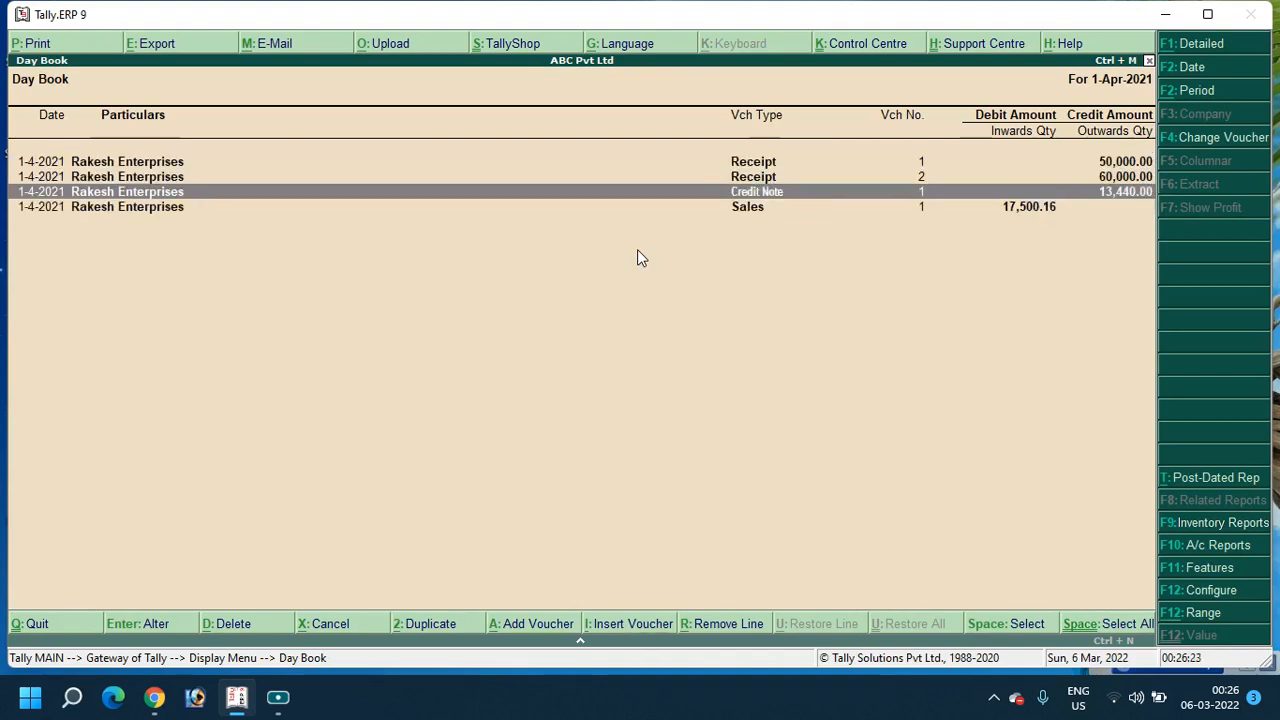
key(Down)
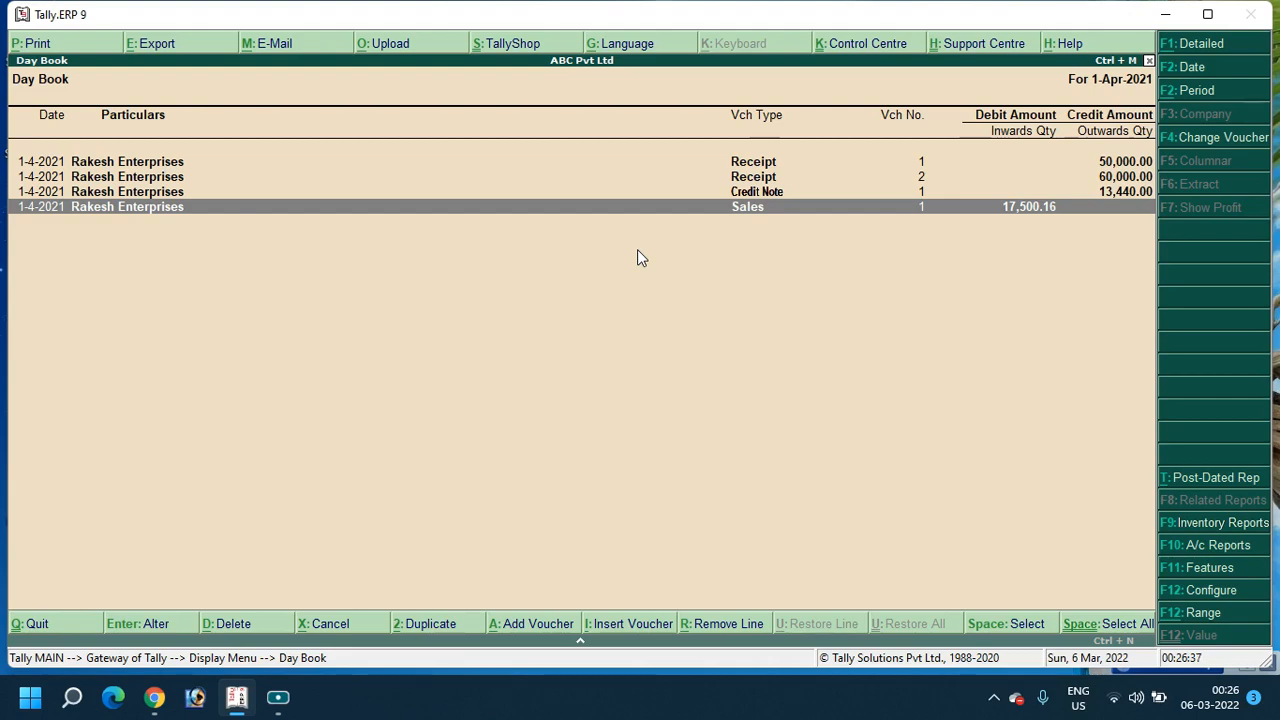
key(alt+F12)
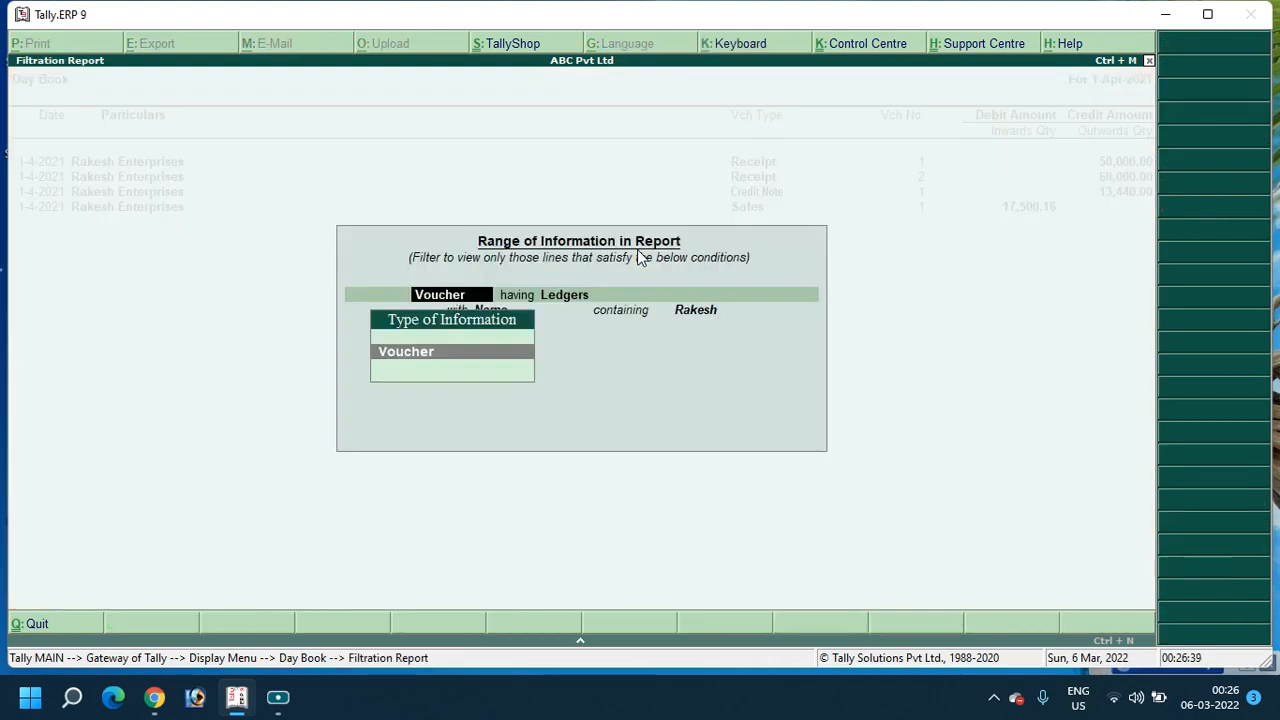
Filter the Day Book to vouchers with a Ledger Amount equal to 50000
key(Return)
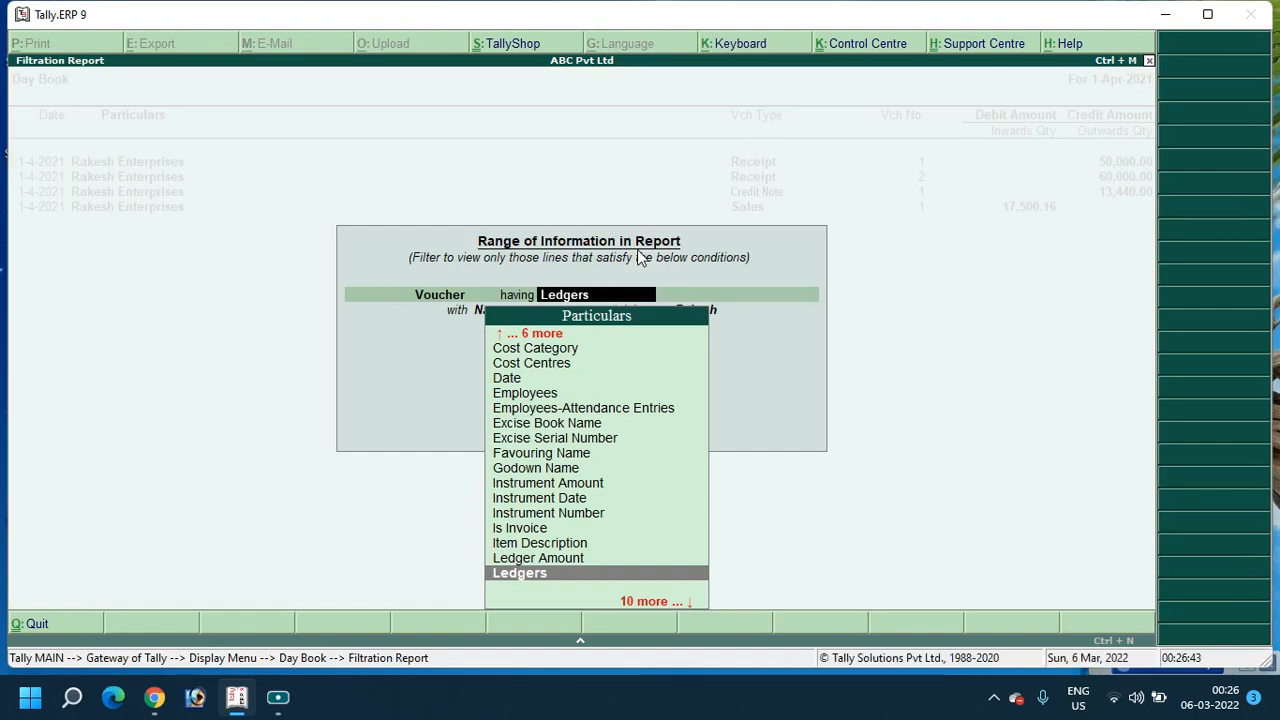
text(le)
key(Up)
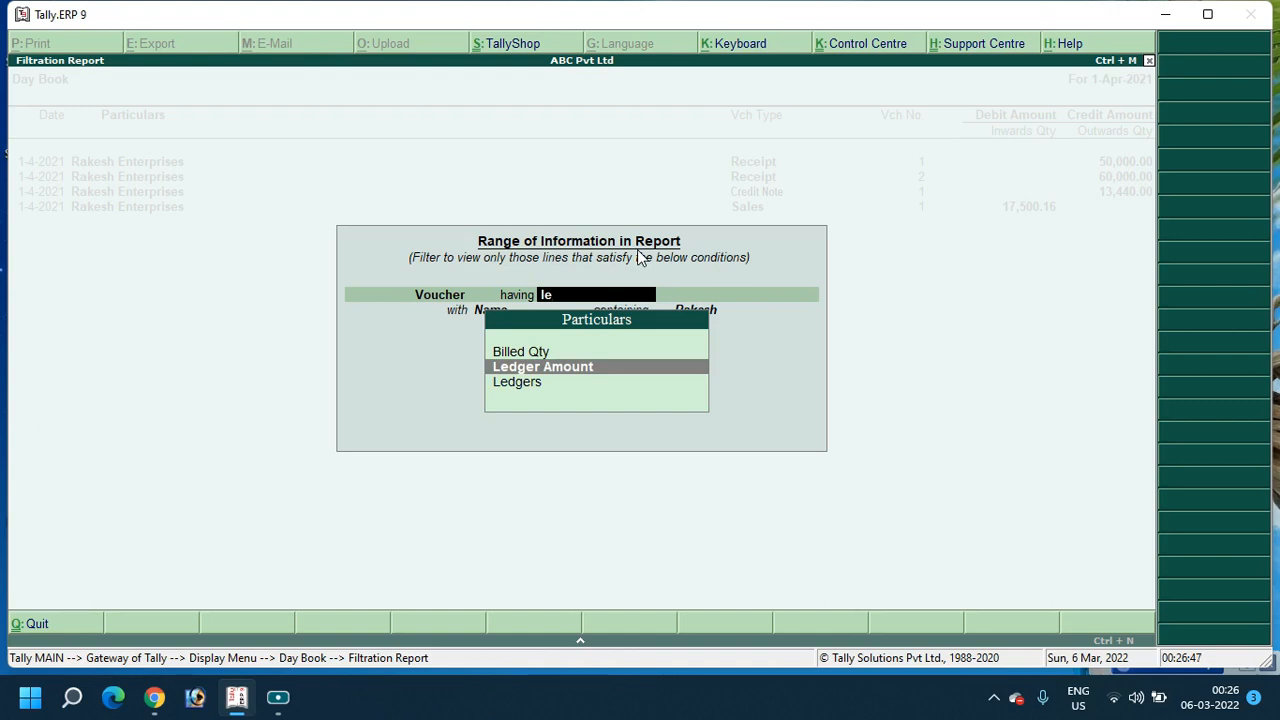
key(Return)
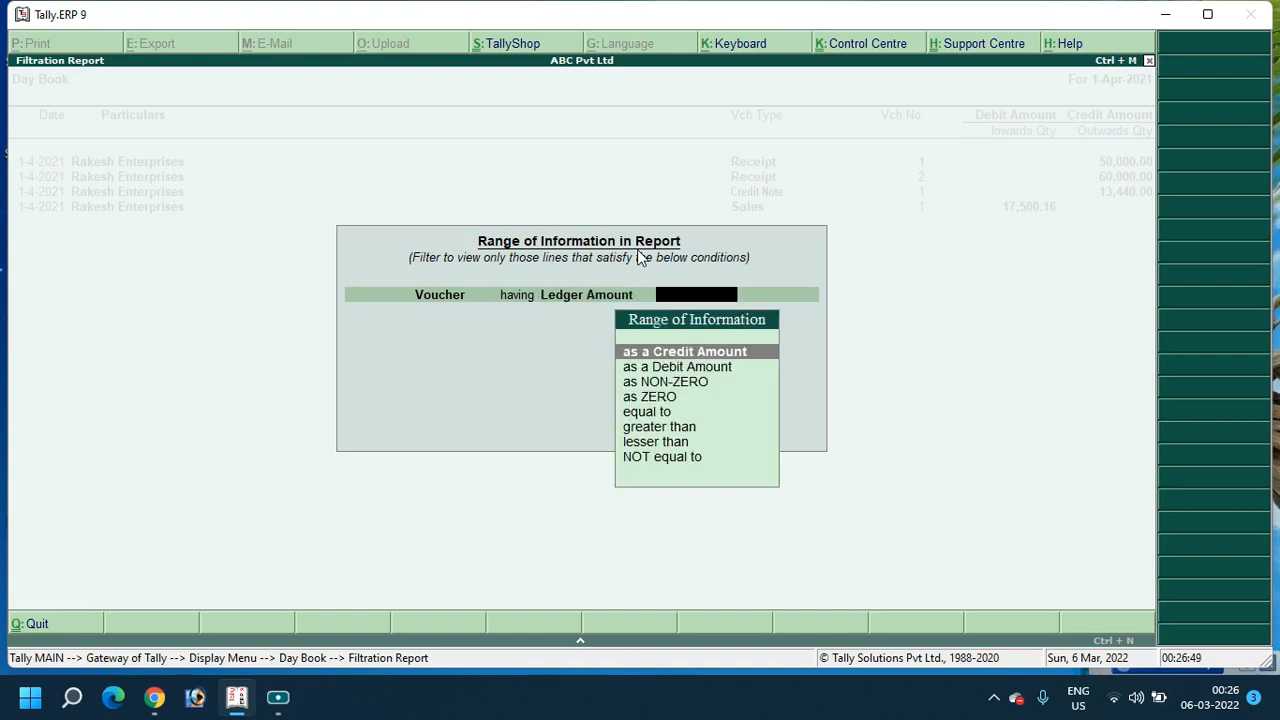
text(c)
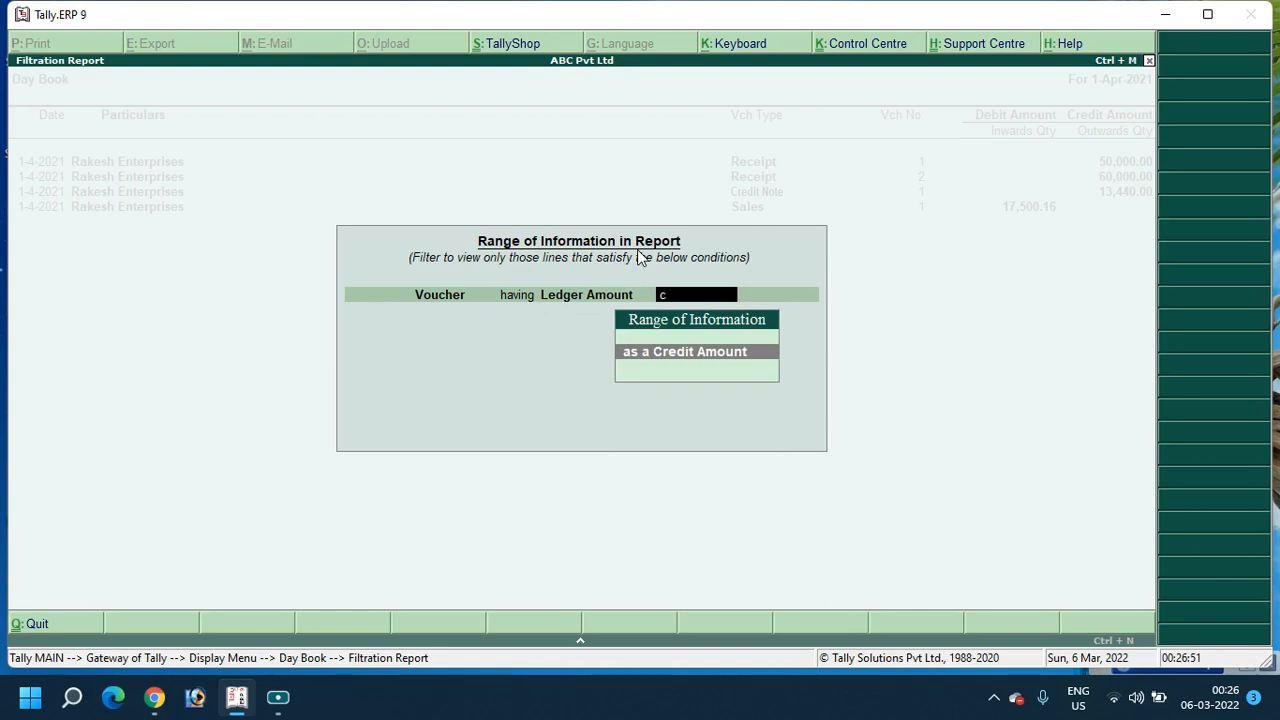
key(BackSpace)
key(Down)
key(Down)
key(Down)
key(Down)
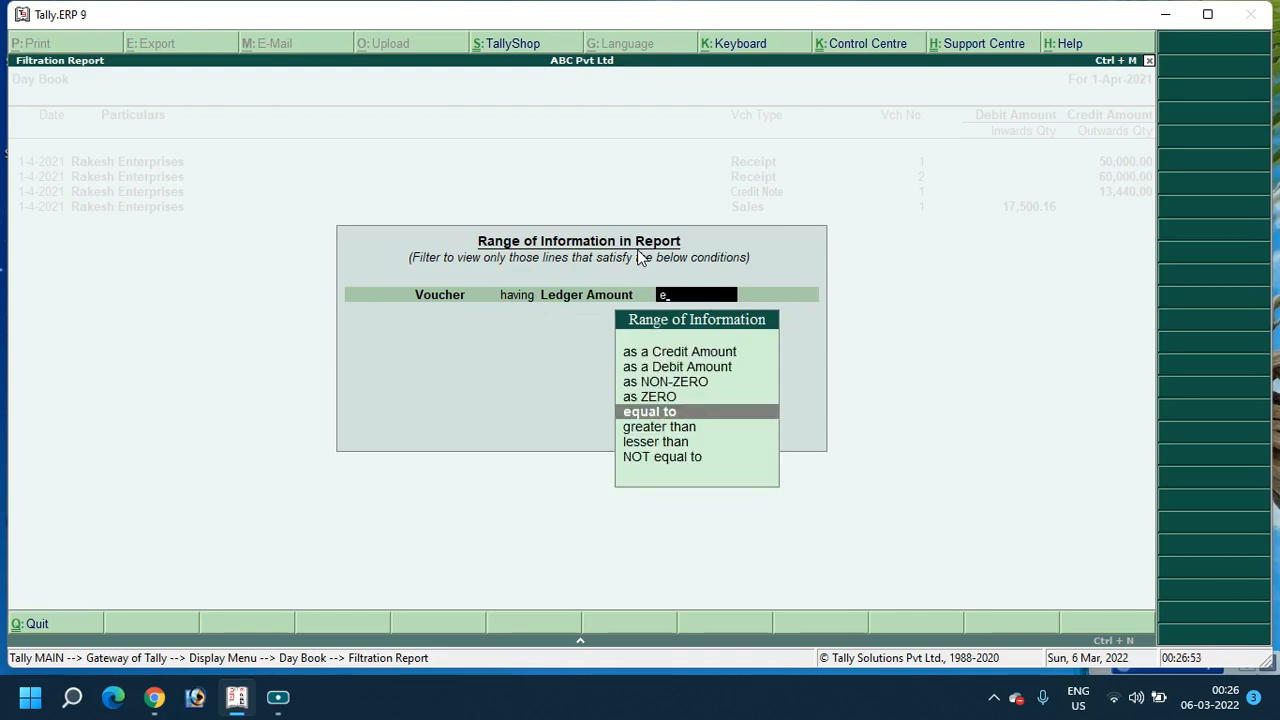
key(Return)
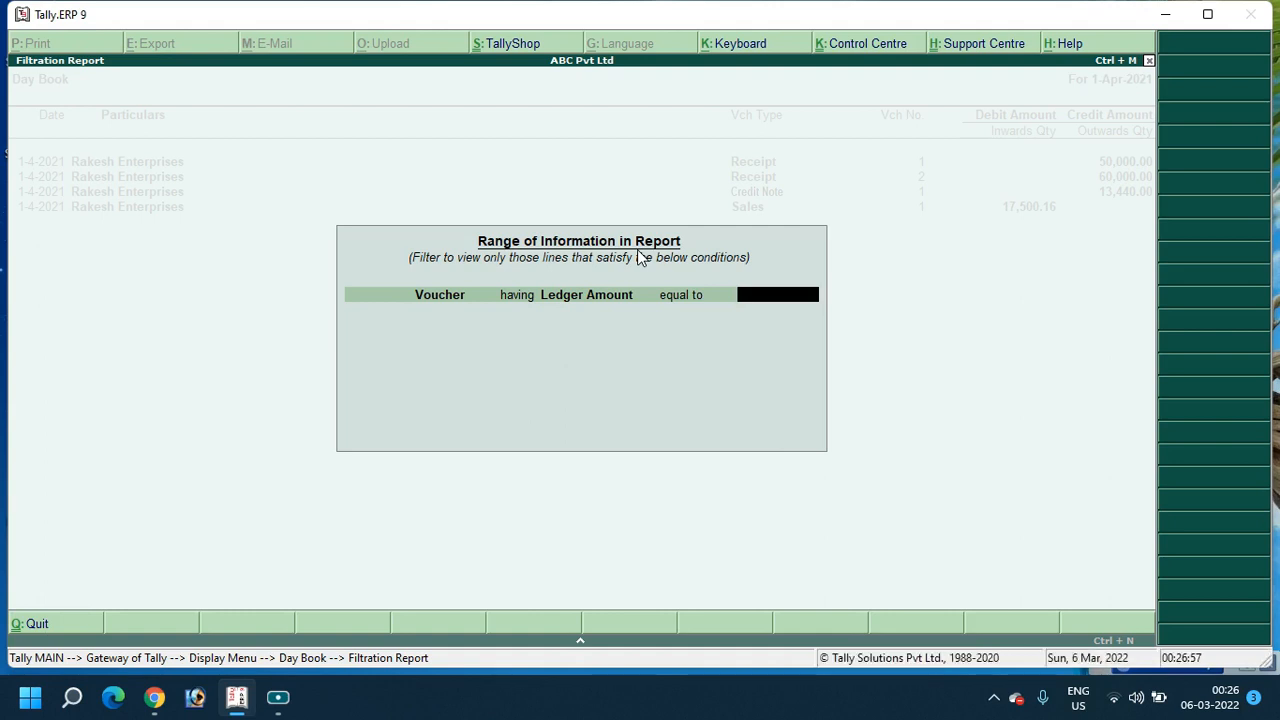
text(50000)
key(Return)
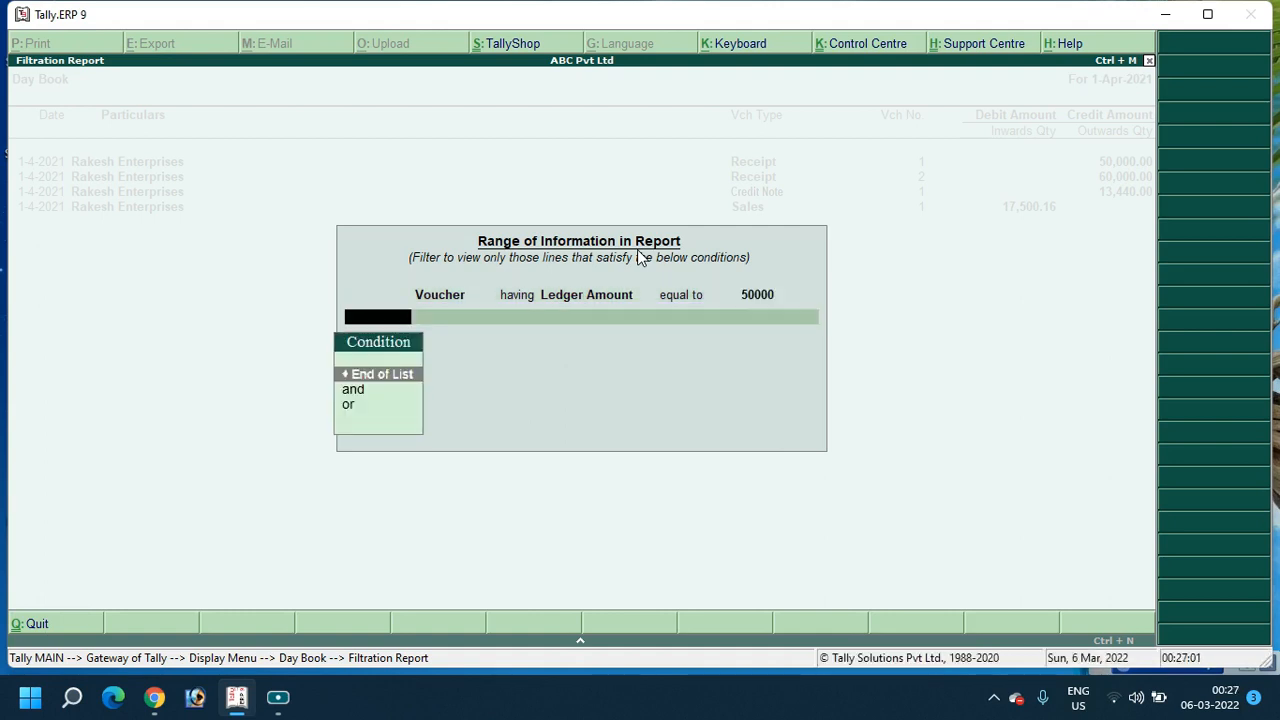
key(Return)
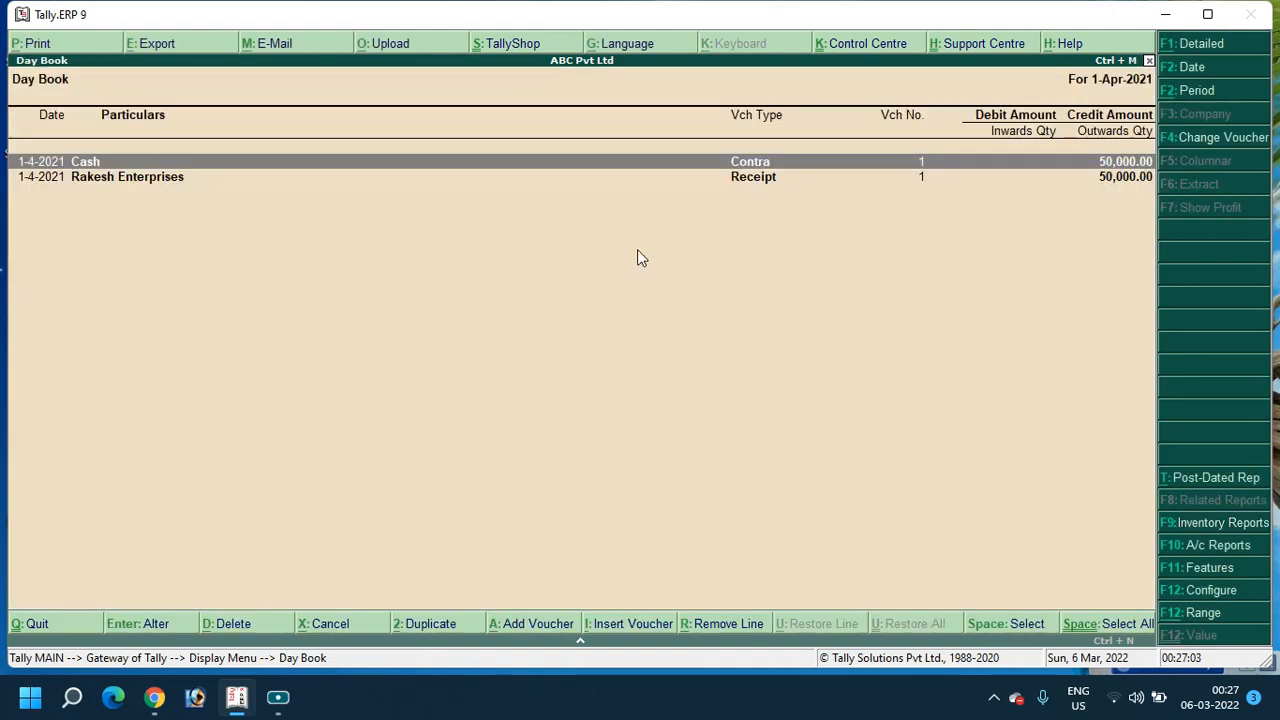
Reapply the 1-Apr-2021 period with F2 to clear the amount filter from the Day Book
key(Down)
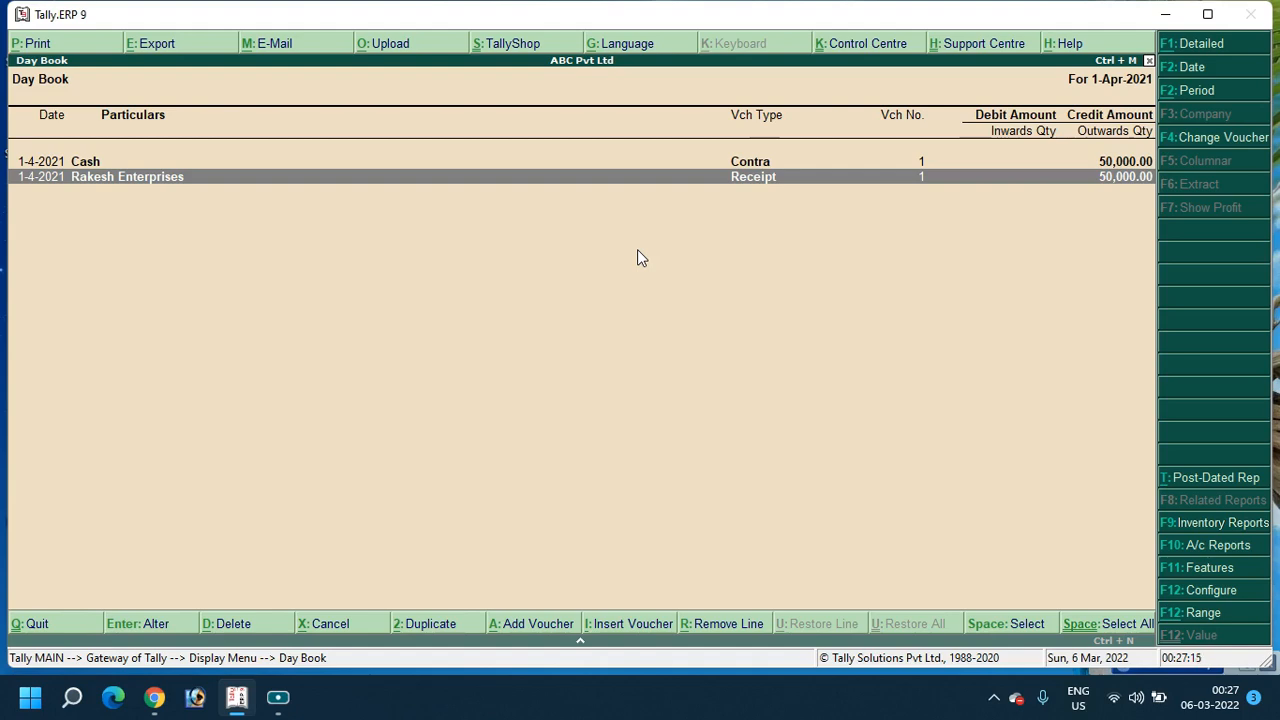
key(F2)
key(Return)
key(Return)
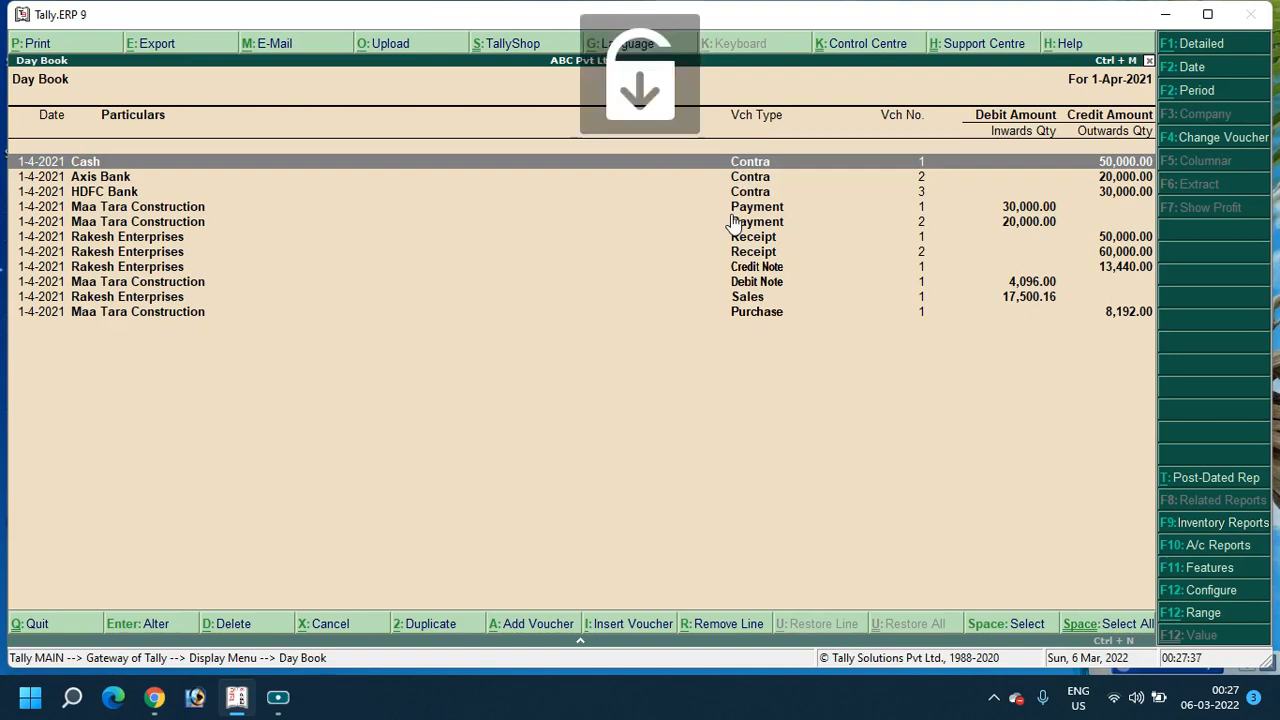
Add a Day Book condition: Voucher > Voucher Type > Name containing 'Contra'
key(alt+F12)
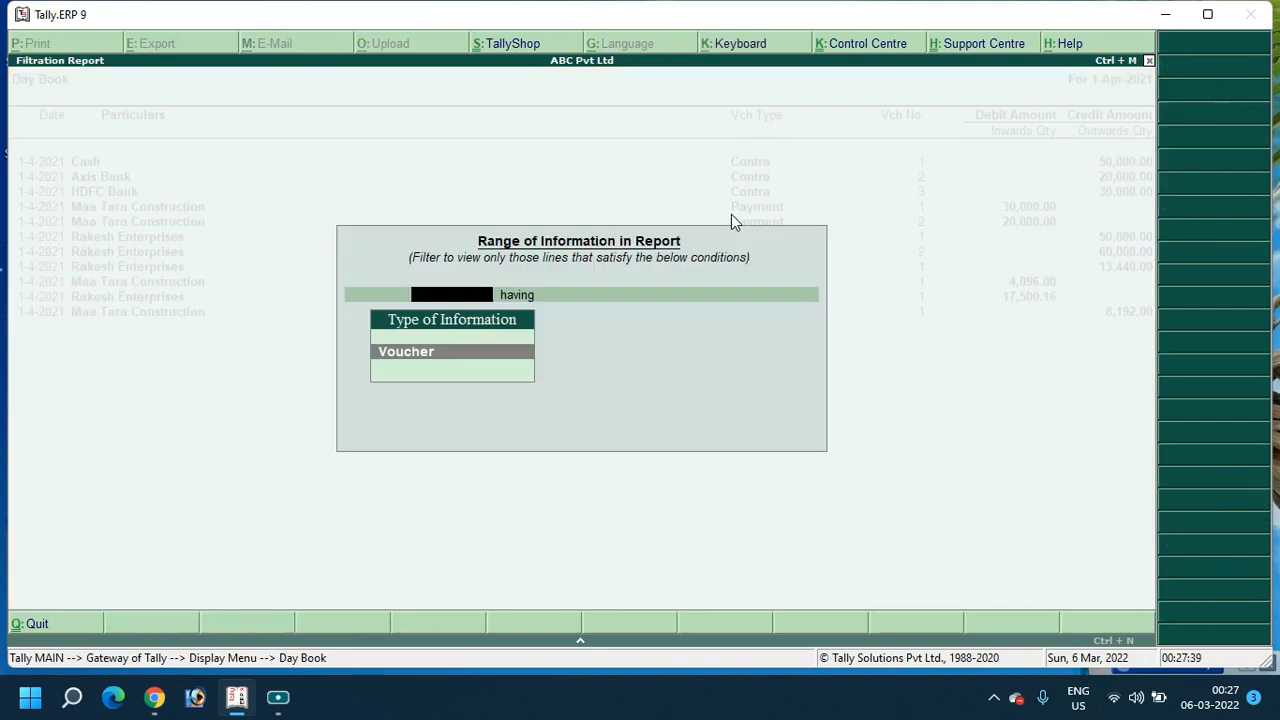
key(Return)
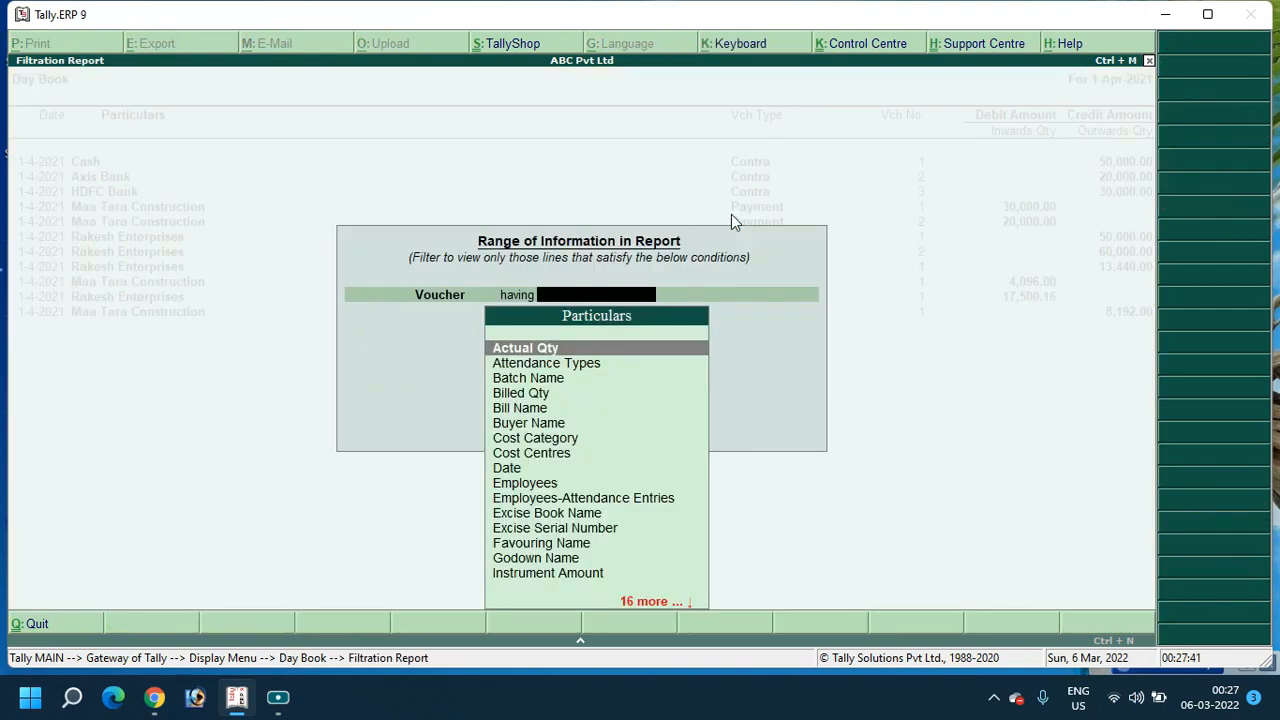
text(vou)
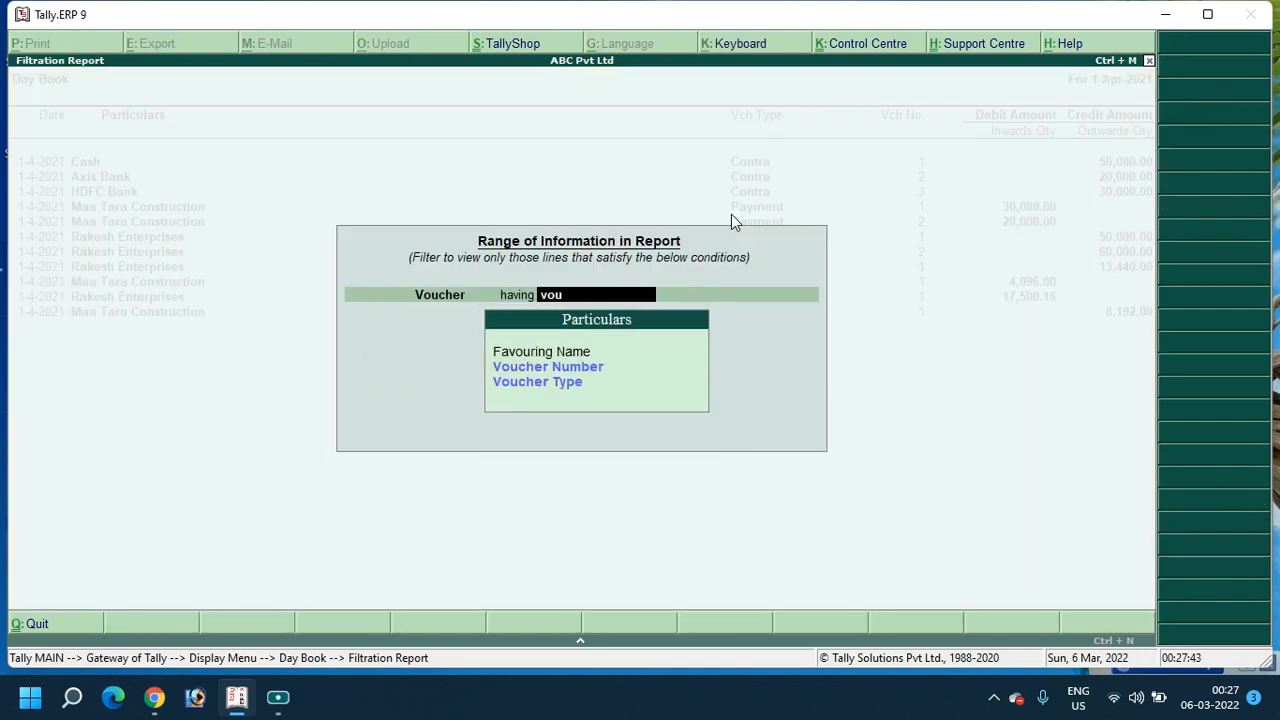
key(Down)
key(Return)
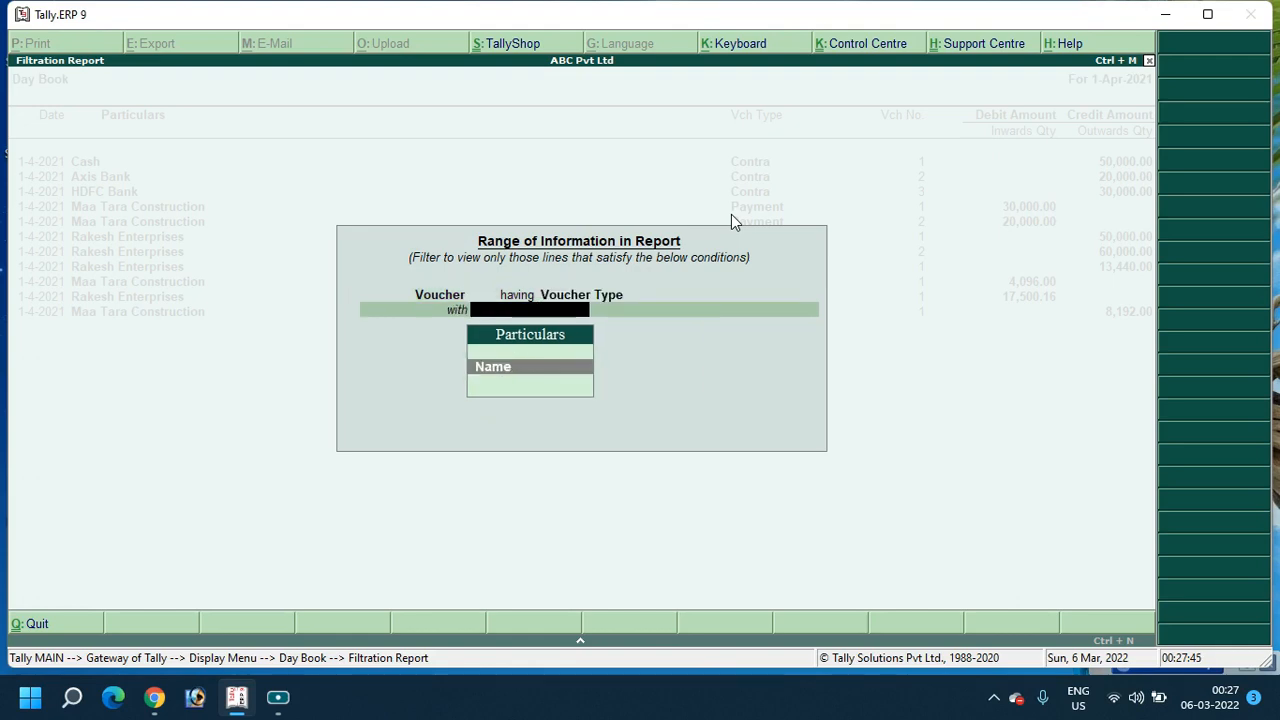
key(Return)
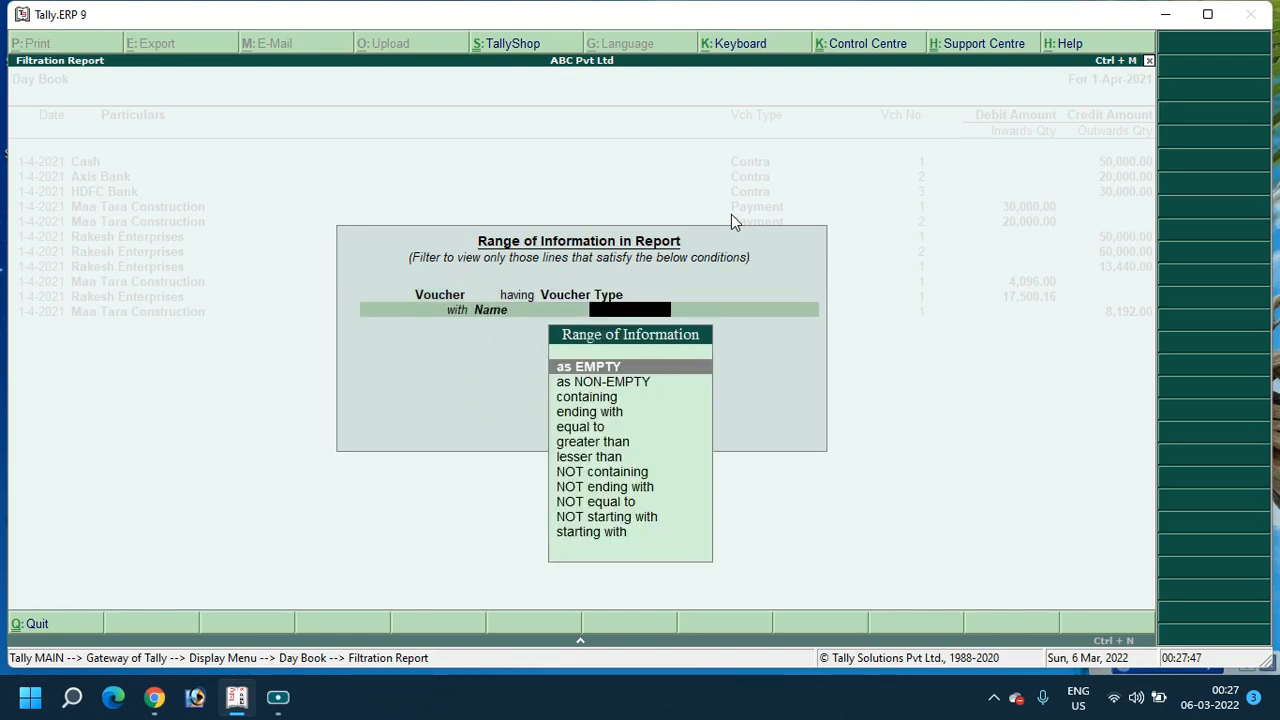
text(c)
key(Return)
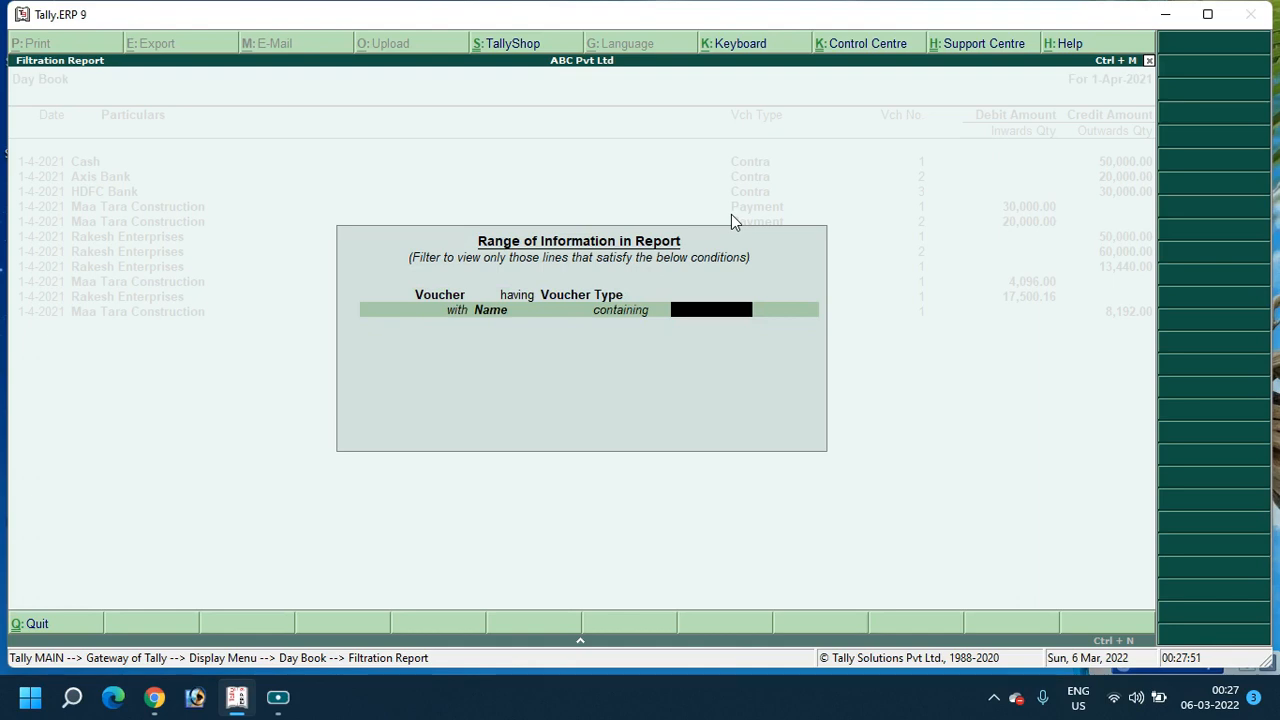
text(Contra)
key(Return)
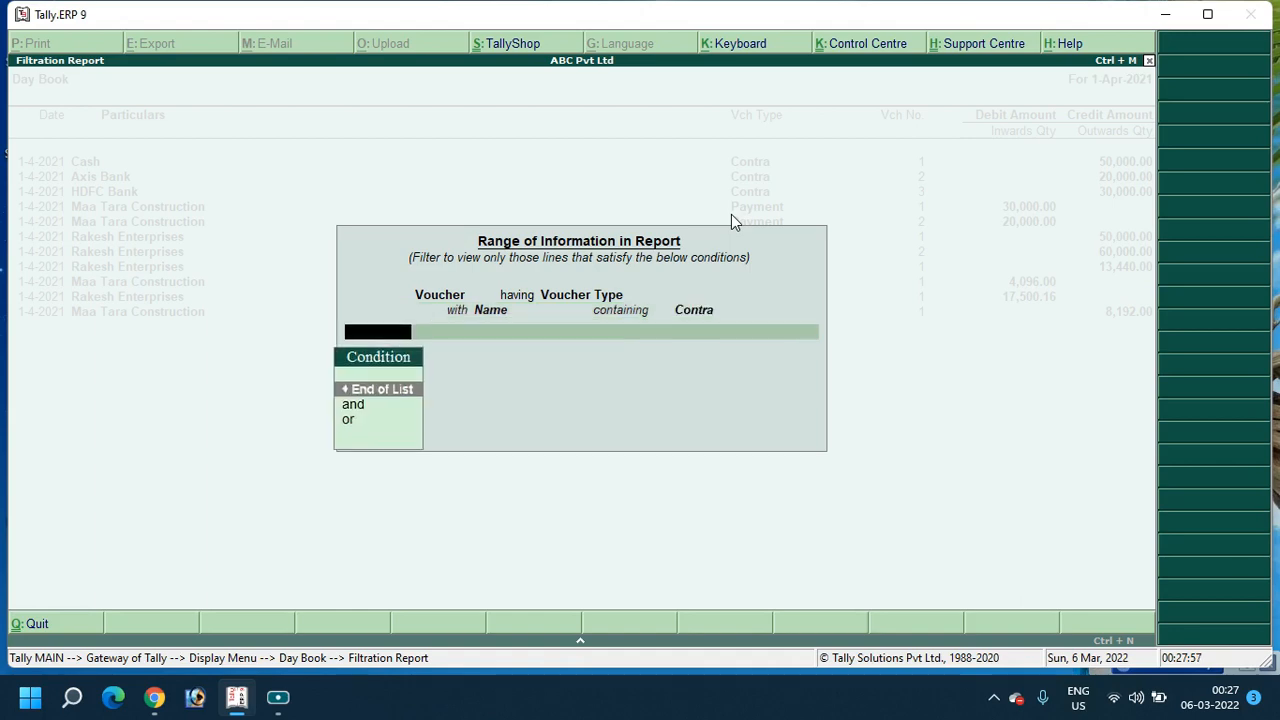
key(Return)
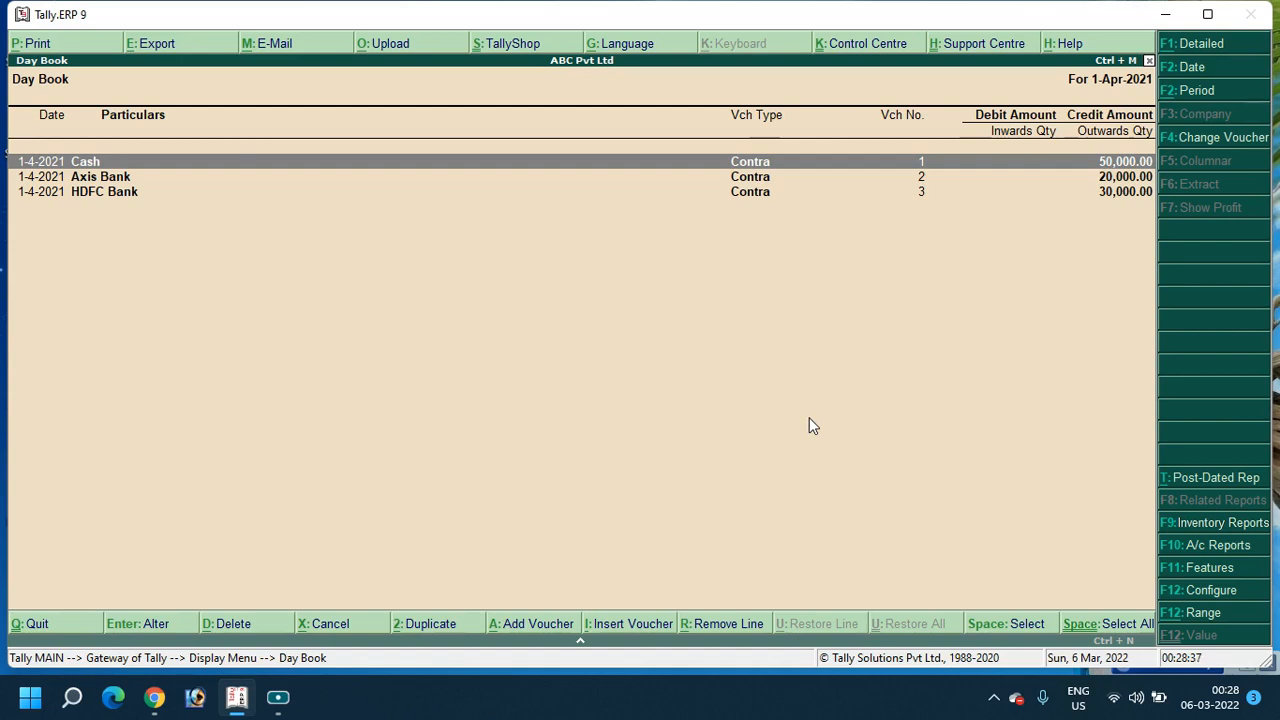
Escape out of the Contra-filtered Day Book back to the Display Menu
key(Escape)
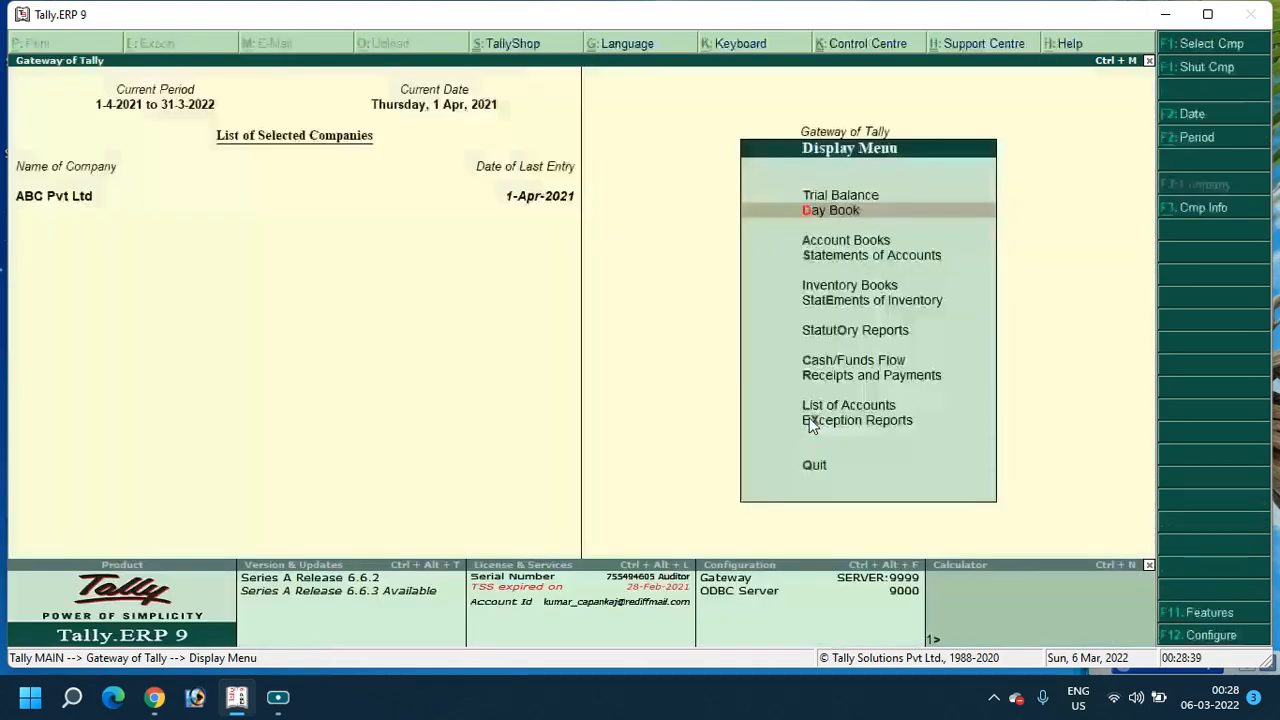